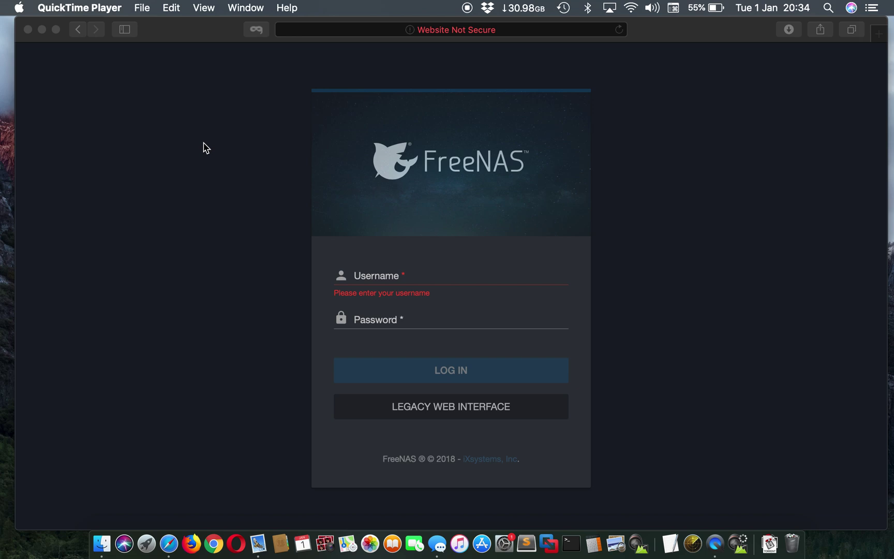
Log in to the FreeNAS web interface as root using Safari's saved login
{"action": "left_click", "coordinate": [491, 275]}
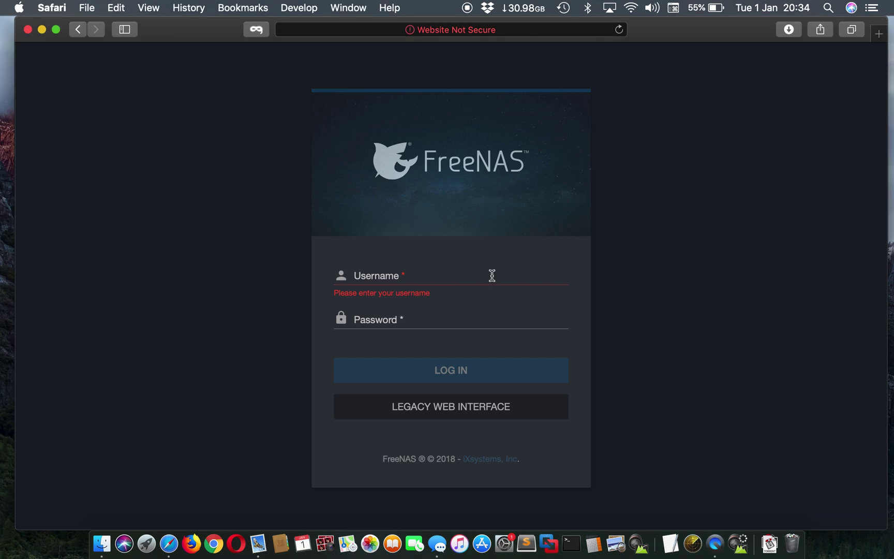
{"action": "left_click", "coordinate": [560, 279]}
{"action": "left_click", "coordinate": [409, 299]}
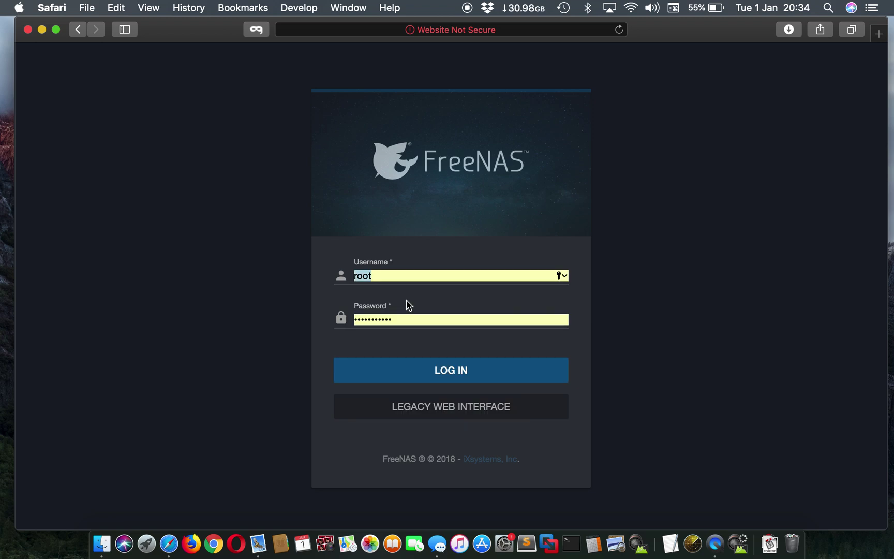
{"action": "left_click", "coordinate": [445, 374]}
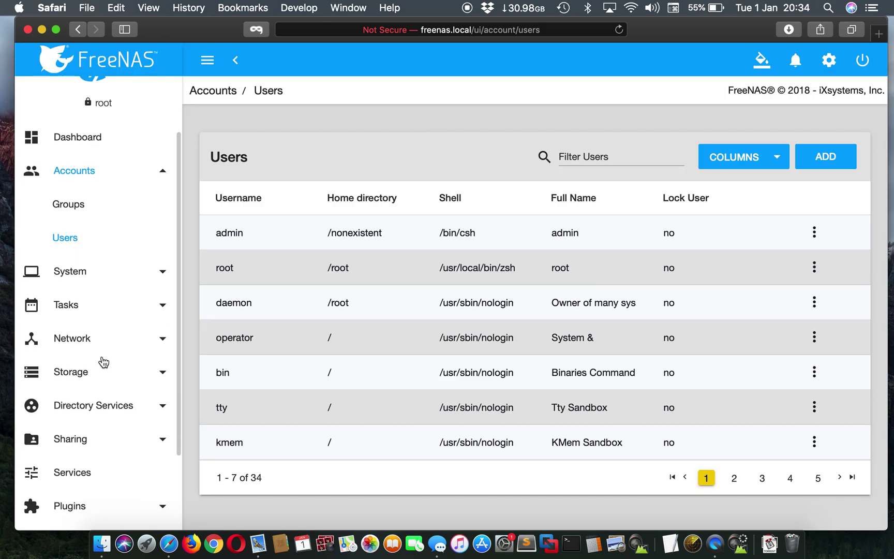
Review the installed plugin jails (couchpotato, deluge, nextcloud, plex, transmission), then expand Accounts
{"action": "left_click", "coordinate": [120, 372]}
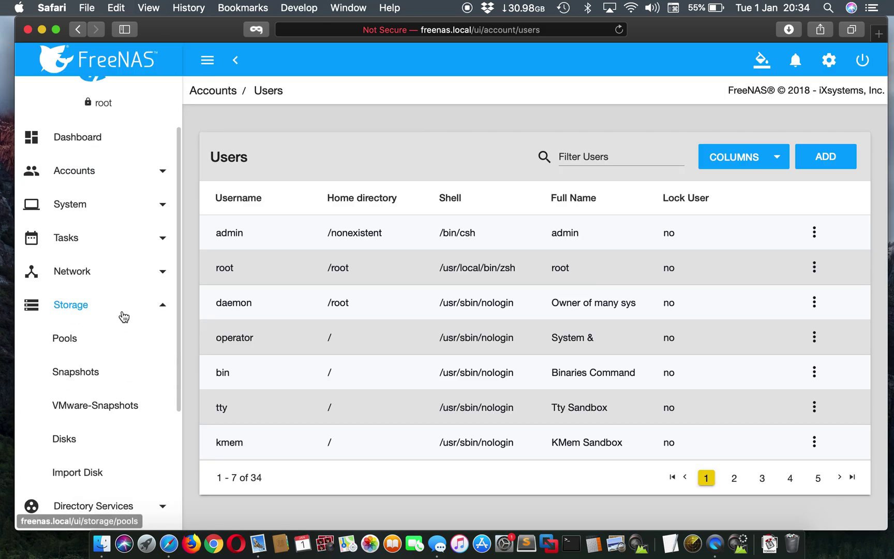
{"action": "left_click", "coordinate": [114, 303]}
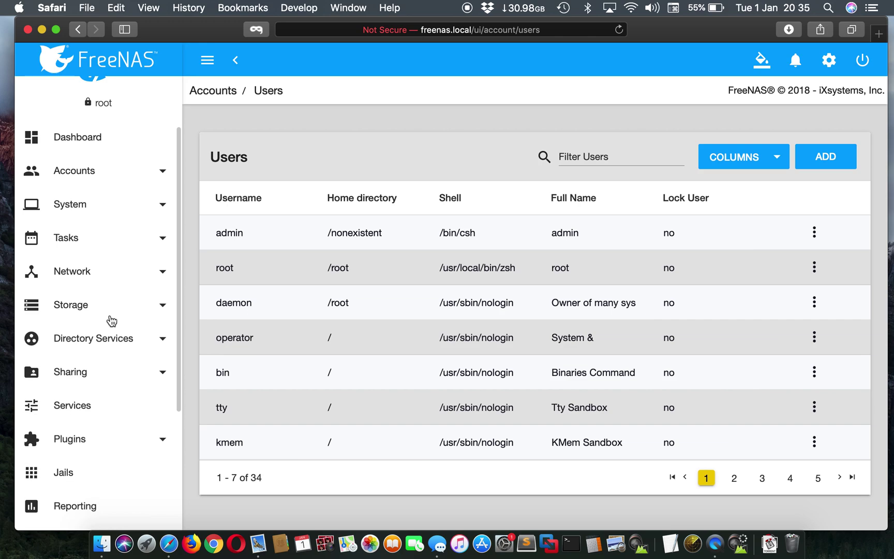
{"action": "left_click", "coordinate": [89, 436]}
{"action": "left_click", "coordinate": [79, 507]}
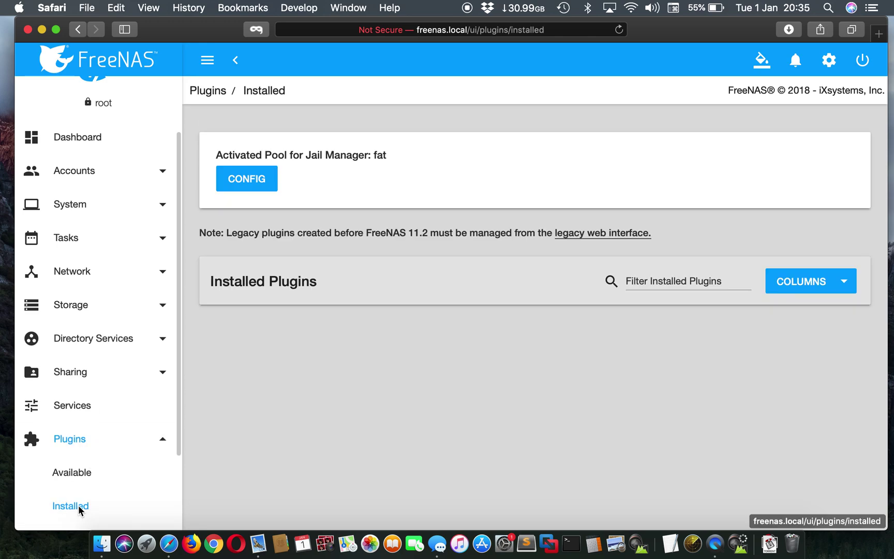
{"action": "scroll", "coordinate": [375, 375], "scroll_direction": "down", "scroll_amount": 2}
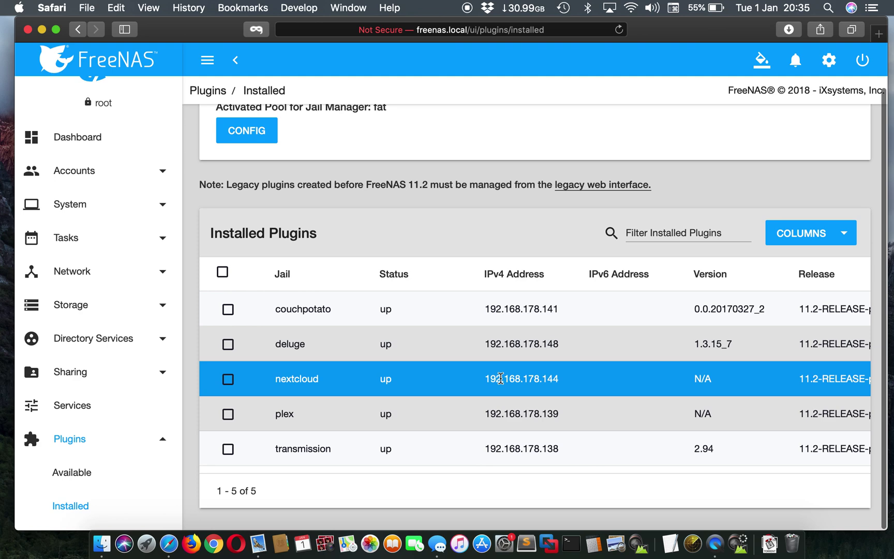
{"action": "scroll", "coordinate": [770, 345], "scroll_direction": "right", "scroll_amount": 5}
{"action": "scroll", "coordinate": [770, 345], "scroll_direction": "left", "scroll_amount": 5}
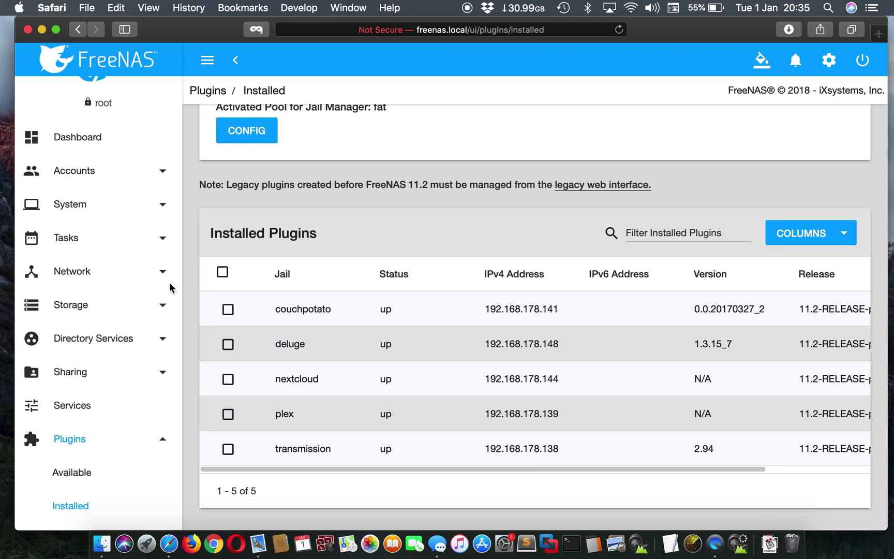
{"action": "scroll", "coordinate": [149, 279], "scroll_direction": "up", "scroll_amount": 2}
{"action": "left_click", "coordinate": [118, 223]}
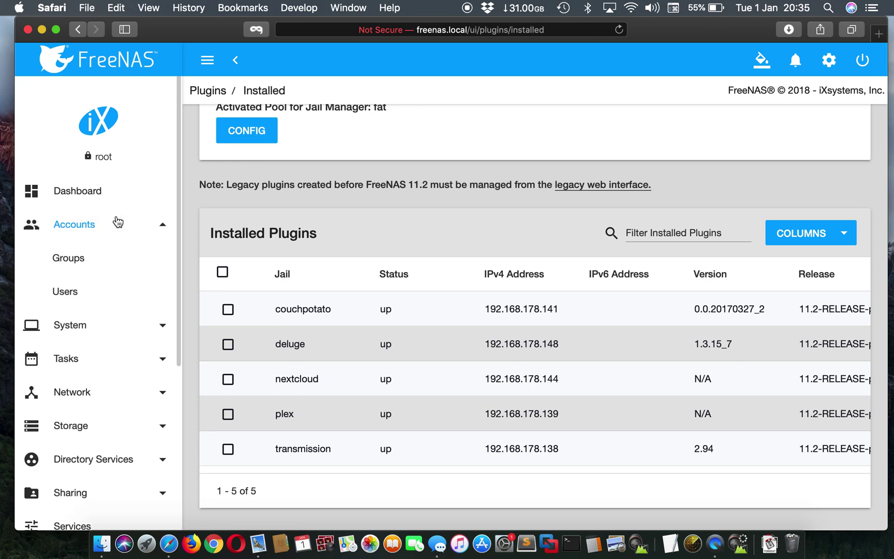
{"action": "left_click", "coordinate": [79, 279]}
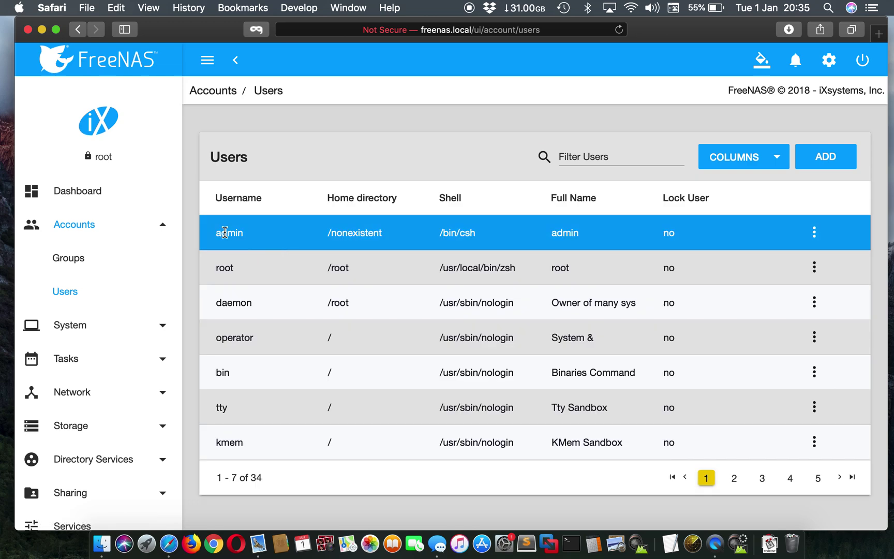
{"action": "left_click", "coordinate": [813, 163]}
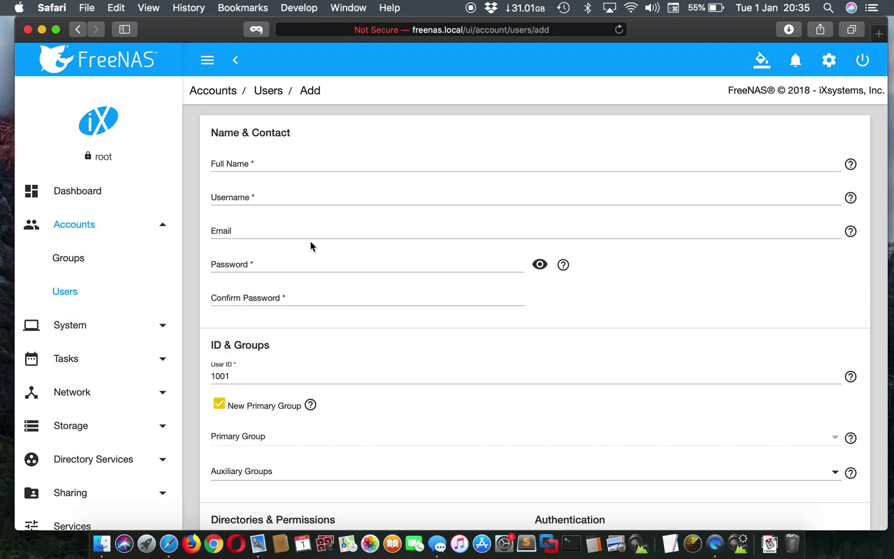
{"action": "left_click", "coordinate": [243, 198]}
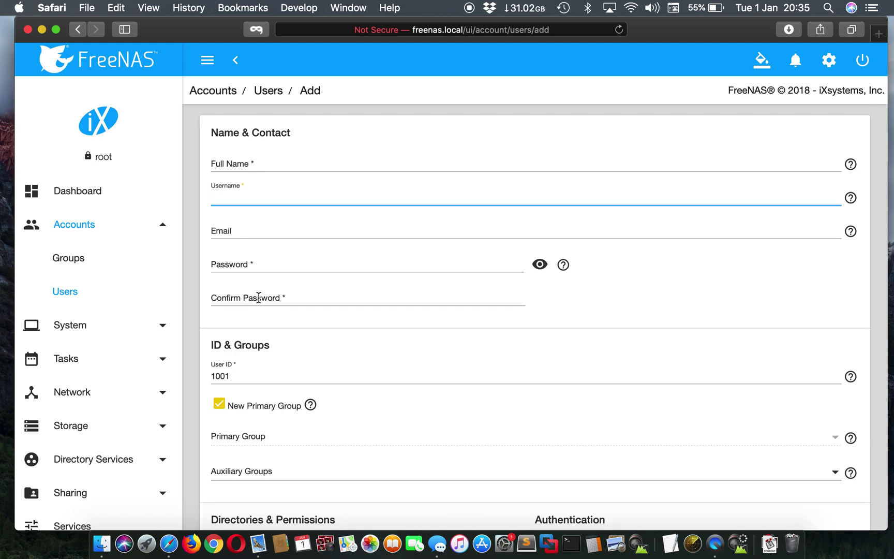
{"action": "scroll", "coordinate": [259, 298], "scroll_direction": "down", "scroll_amount": 3}
{"action": "scroll", "coordinate": [259, 298], "scroll_direction": "down", "scroll_amount": 4}
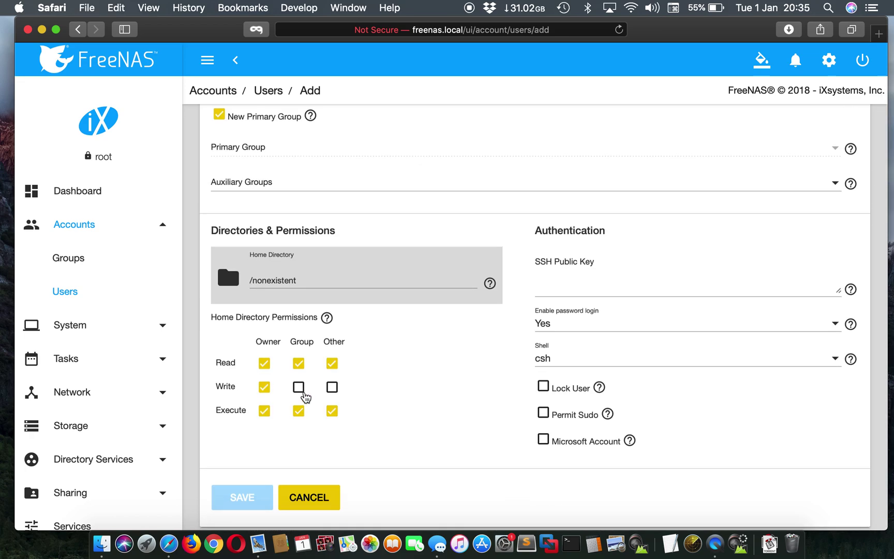
{"action": "scroll", "coordinate": [301, 389], "scroll_direction": "up", "scroll_amount": 7}
{"action": "type", "text": "a"}
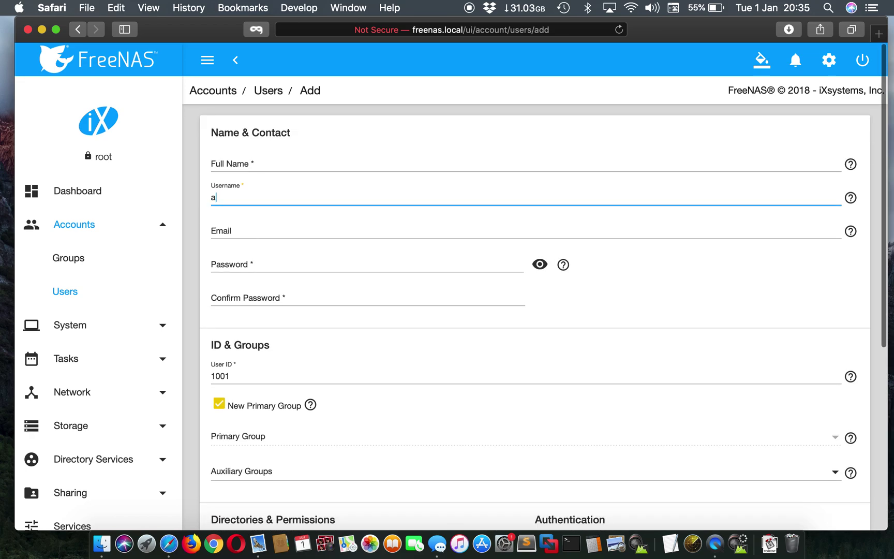
{"action": "type", "text": "dmin"}
{"action": "scroll", "coordinate": [299, 376], "scroll_direction": "down", "scroll_amount": 7}
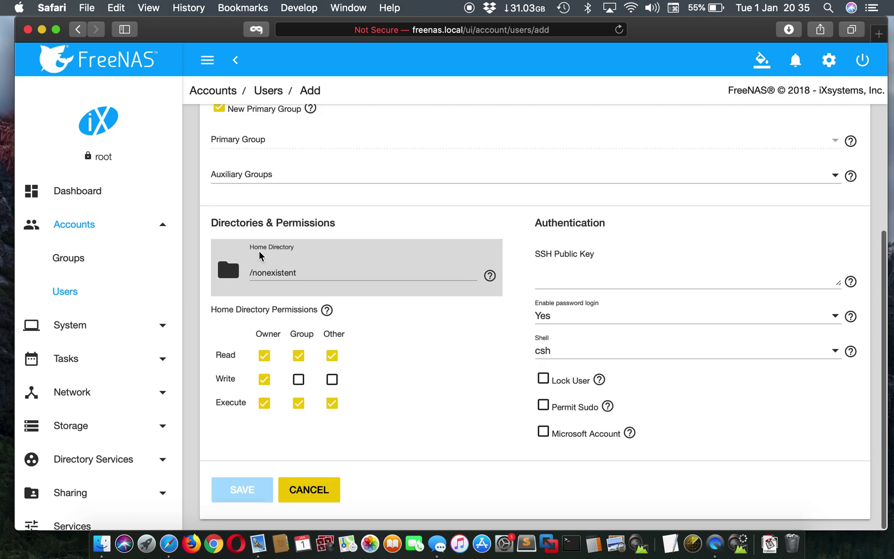
{"action": "left_click", "coordinate": [299, 387]}
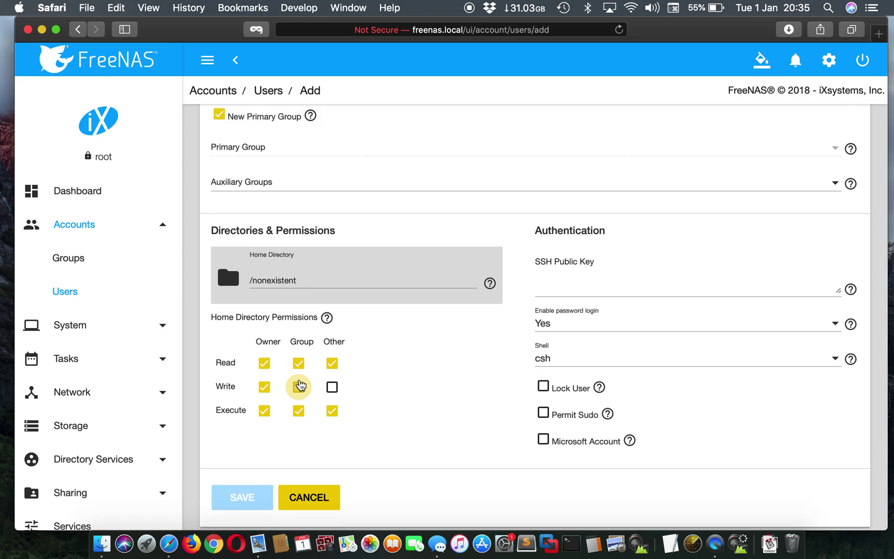
{"action": "left_click", "coordinate": [331, 387]}
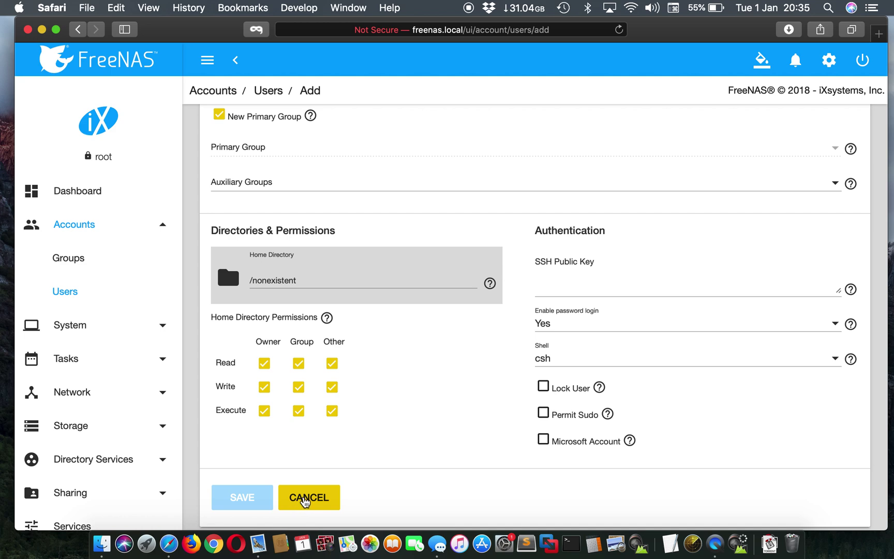
{"action": "left_click", "coordinate": [305, 499]}
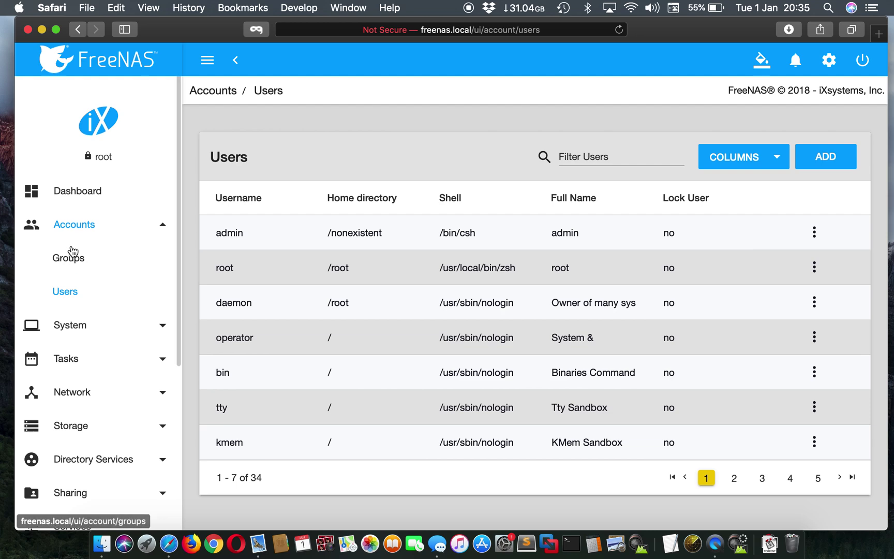
Open the Groups list and view the admin group's members without changing them
{"action": "left_click", "coordinate": [84, 273]}
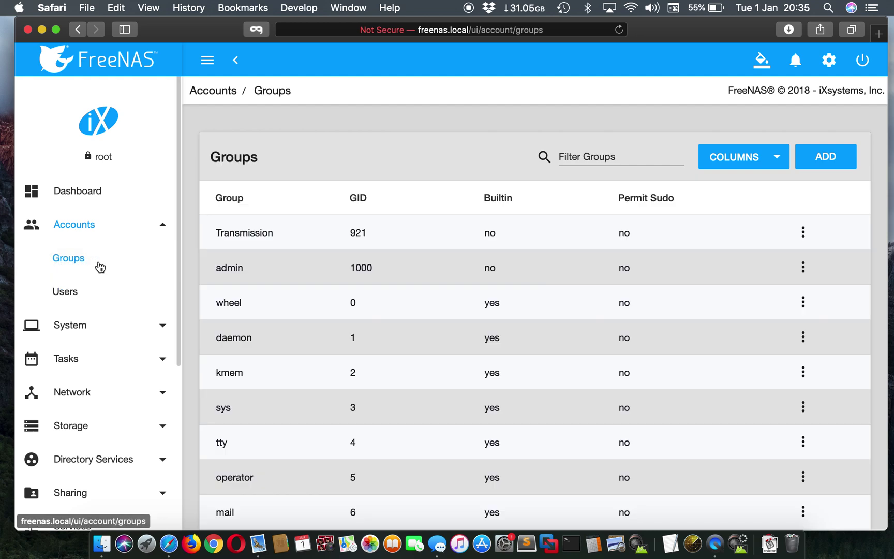
{"action": "double_click", "coordinate": [230, 267]}
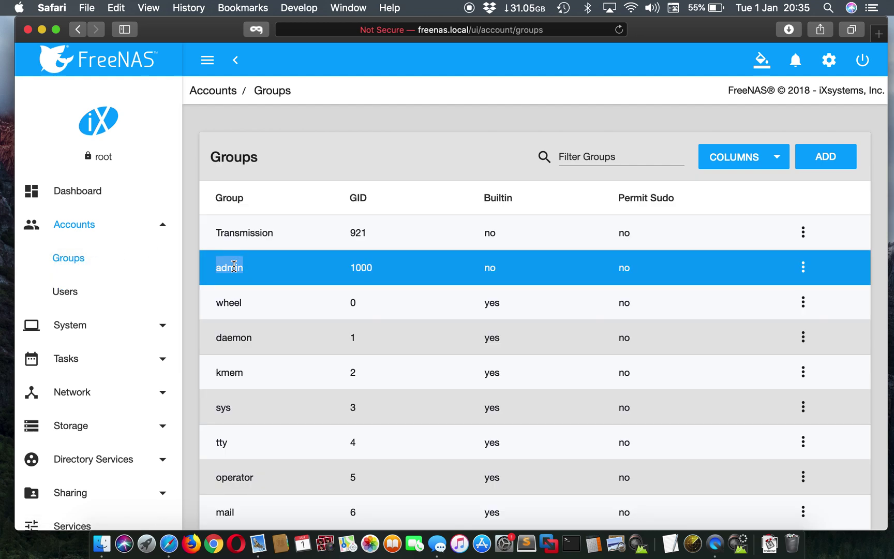
{"action": "left_click", "coordinate": [804, 265]}
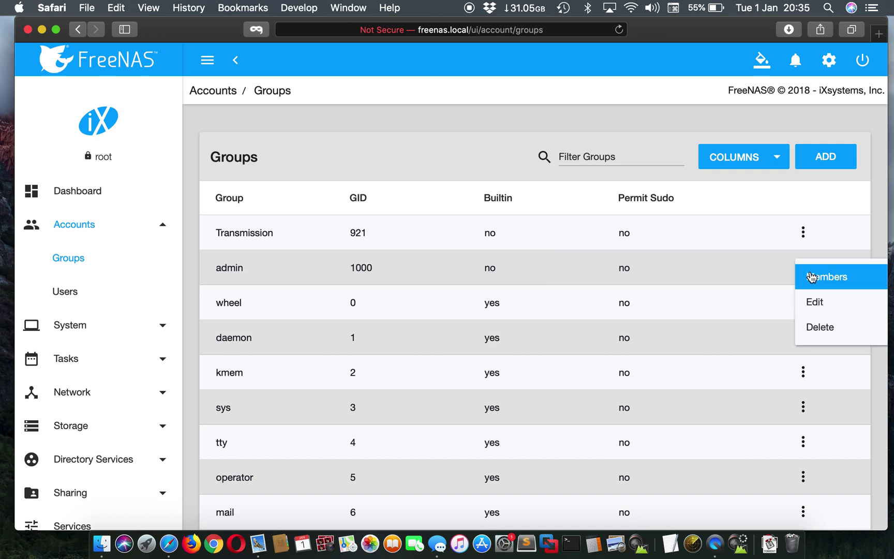
{"action": "left_click", "coordinate": [810, 274]}
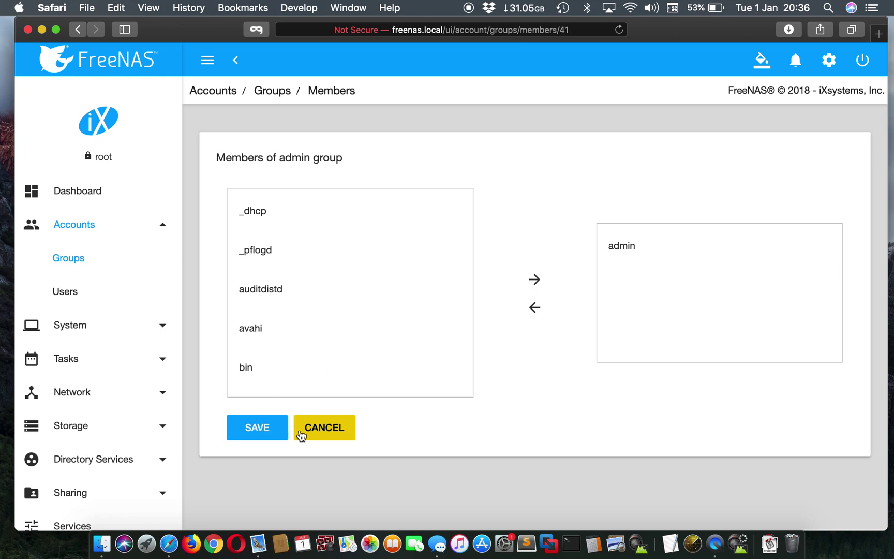
{"action": "left_click", "coordinate": [319, 434]}
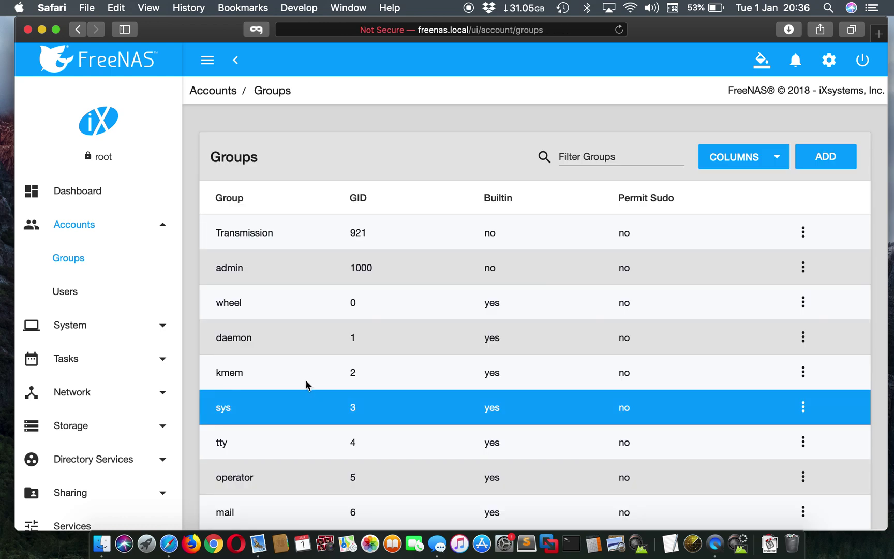
Start adding a new group, then cancel it without saving
{"action": "left_click", "coordinate": [824, 158]}
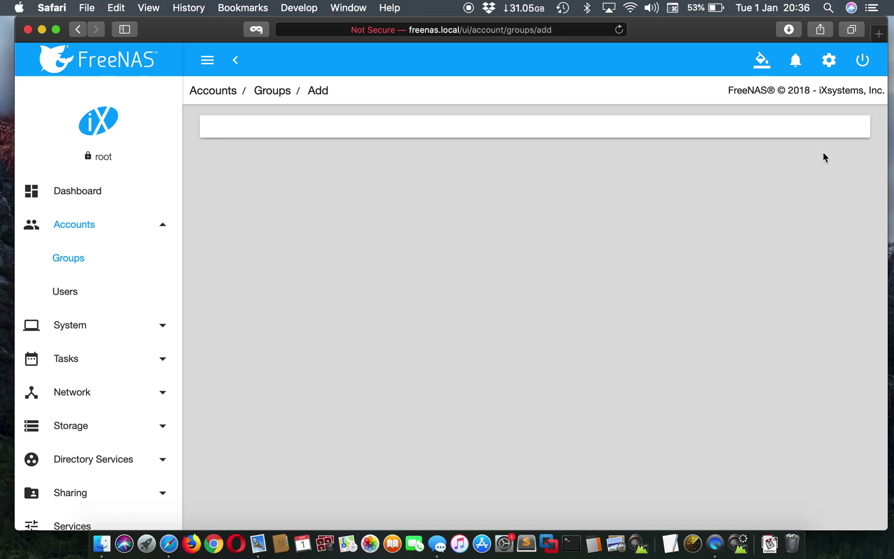
{"action": "left_click", "coordinate": [221, 175]}
{"action": "left_click", "coordinate": [299, 285]}
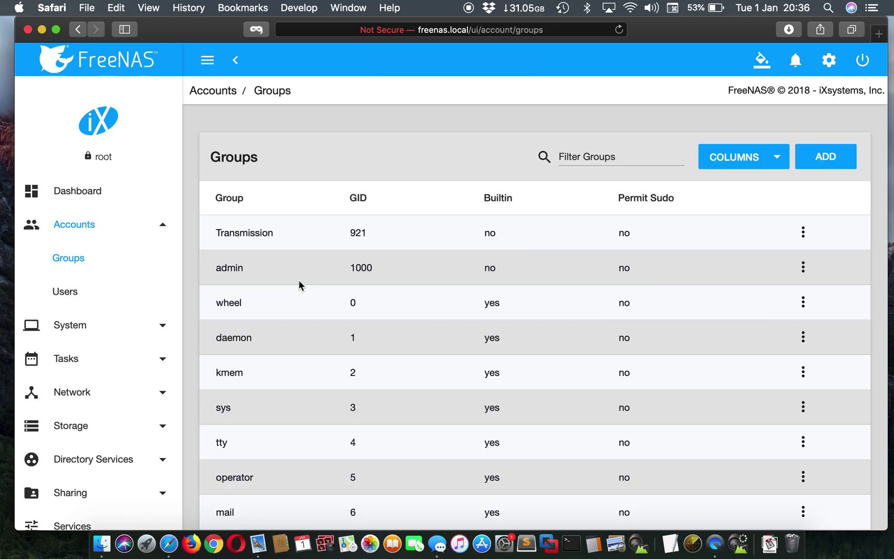
Open the Available plugins list and start the Deluge install, then cancel the form
{"action": "scroll", "coordinate": [107, 403], "scroll_direction": "down", "scroll_amount": 3}
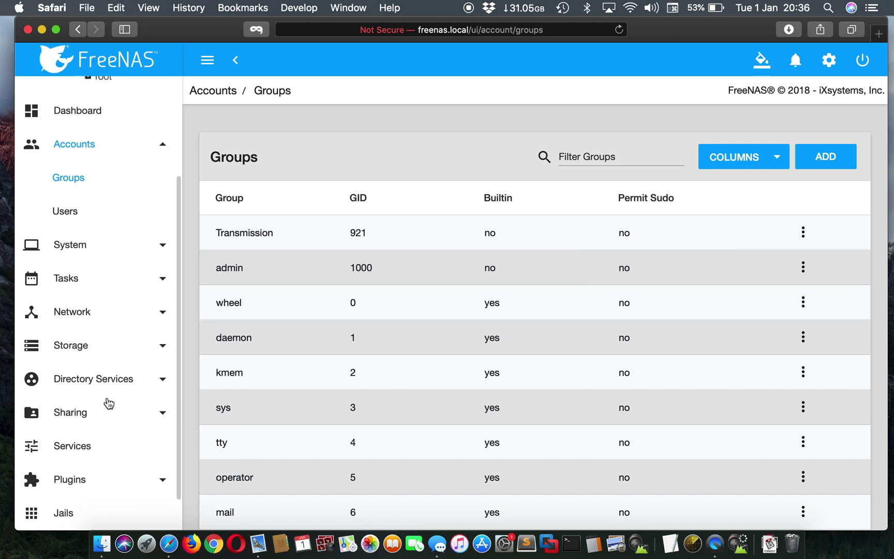
{"action": "scroll", "coordinate": [108, 403], "scroll_direction": "down", "scroll_amount": 1}
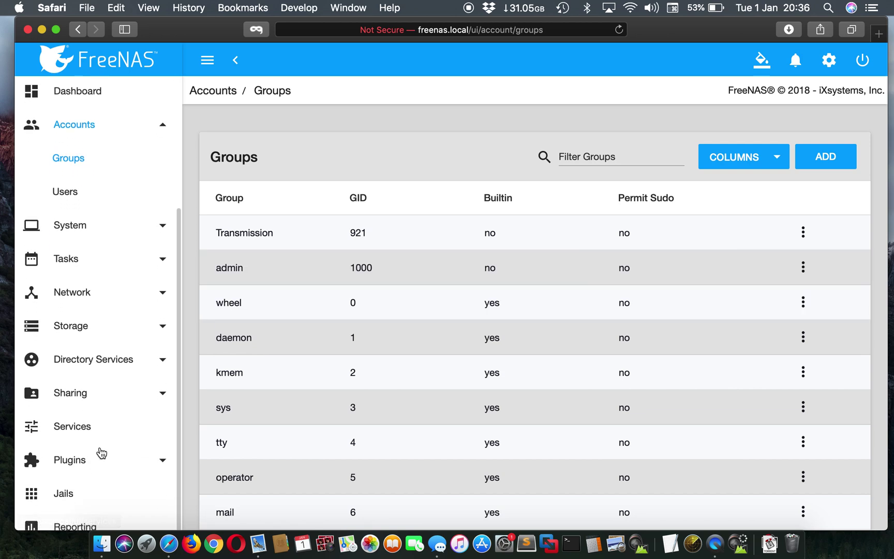
{"action": "left_click", "coordinate": [117, 457]}
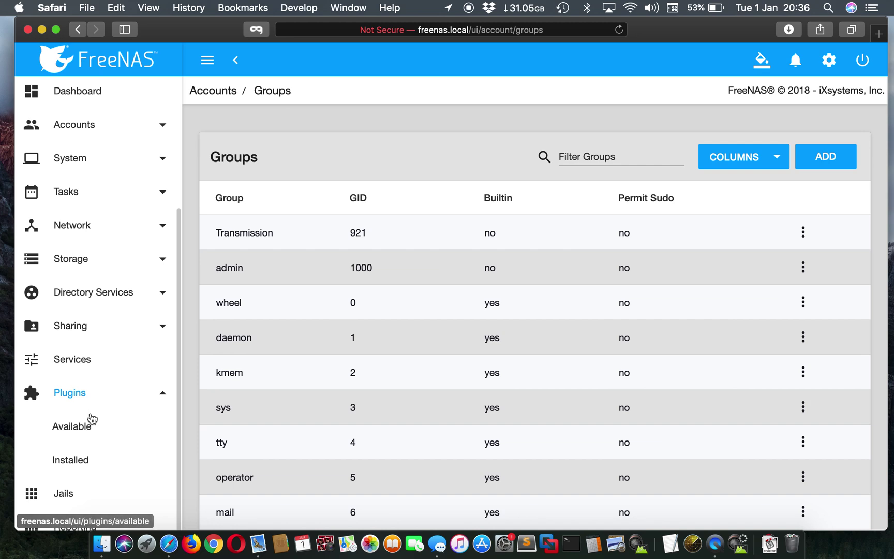
{"action": "left_click", "coordinate": [91, 418]}
{"action": "scroll", "coordinate": [452, 394], "scroll_direction": "down", "scroll_amount": 3}
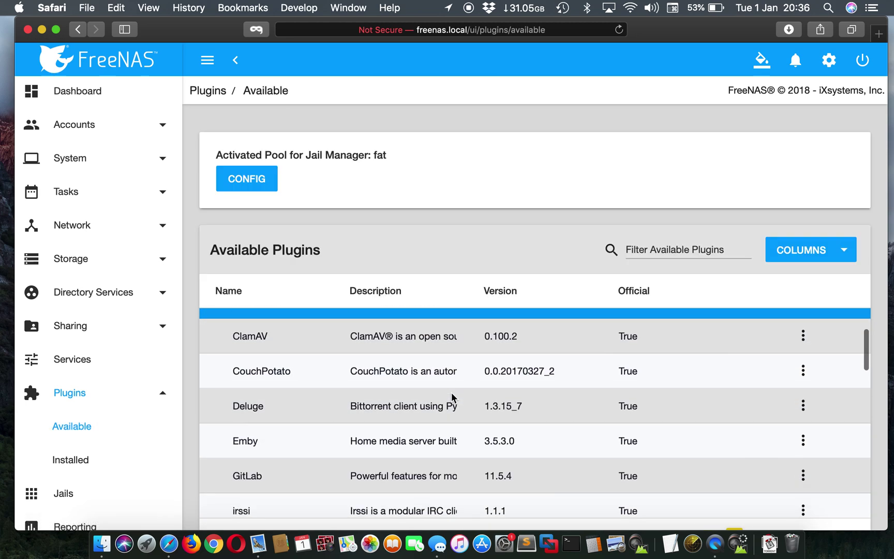
{"action": "left_click", "coordinate": [802, 406]}
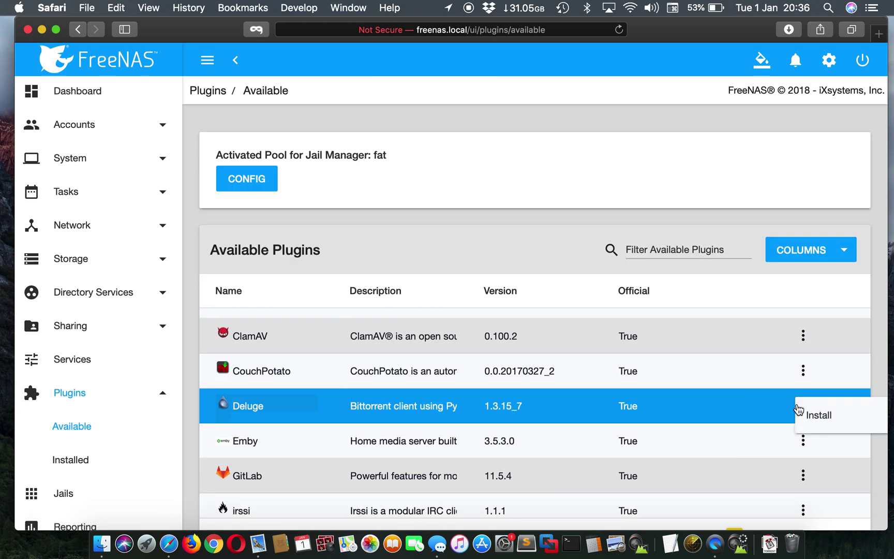
{"action": "left_click", "coordinate": [817, 416]}
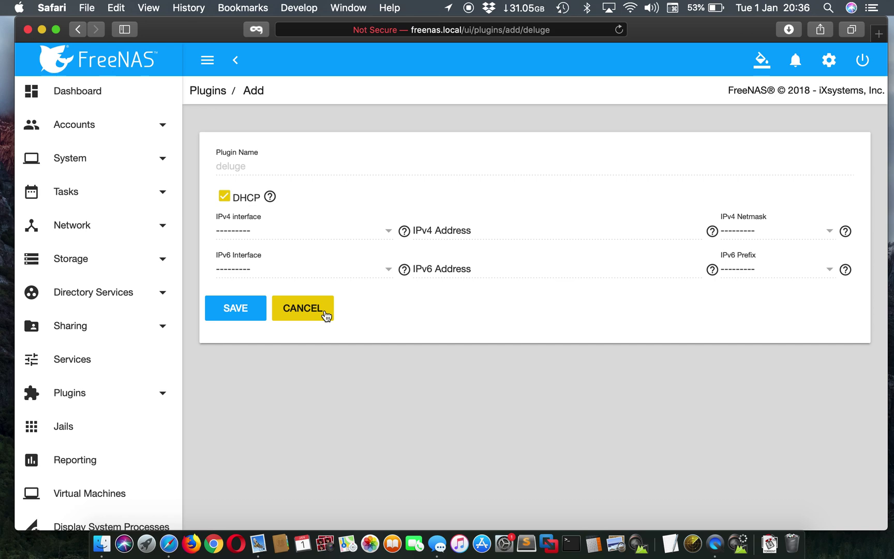
{"action": "left_click", "coordinate": [326, 310]}
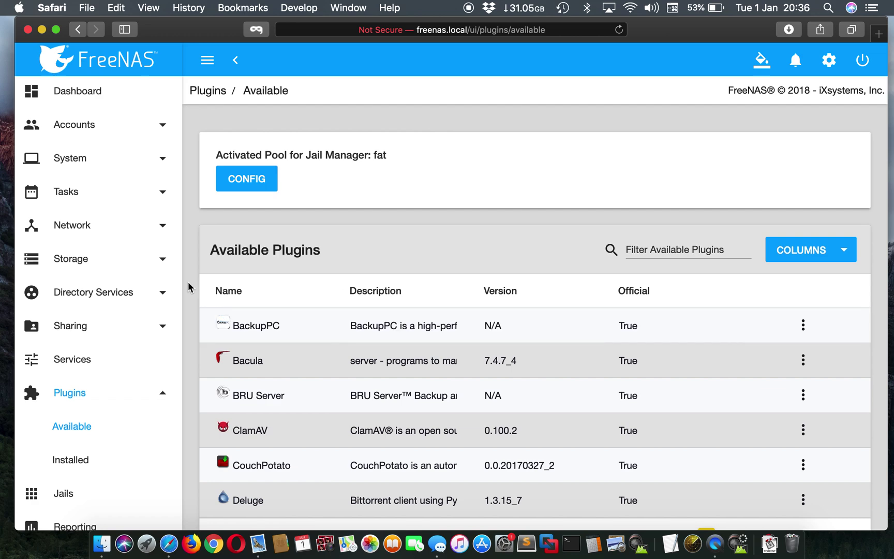
Open Storage Pools, expand the Milo pool and open the Milo dataset's actions menu
{"action": "left_click", "coordinate": [164, 264]}
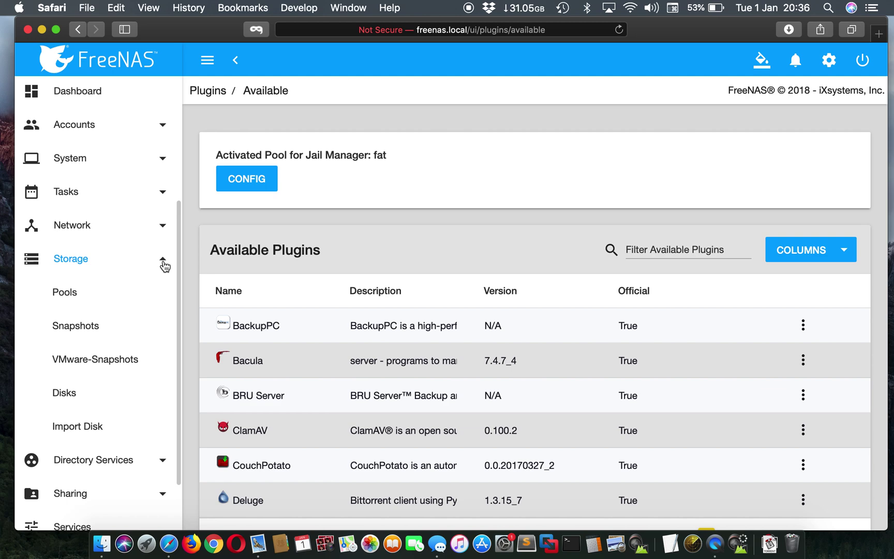
{"action": "left_click", "coordinate": [93, 293]}
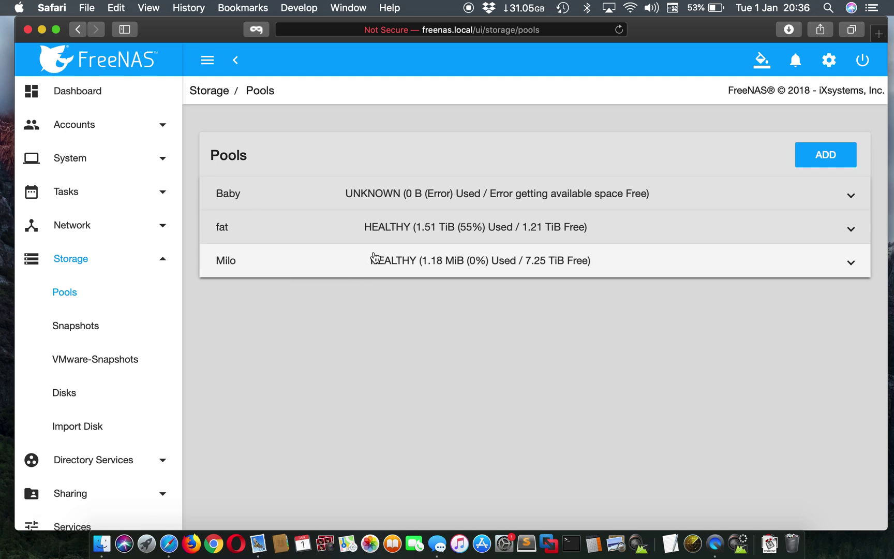
{"action": "left_click", "coordinate": [450, 260]}
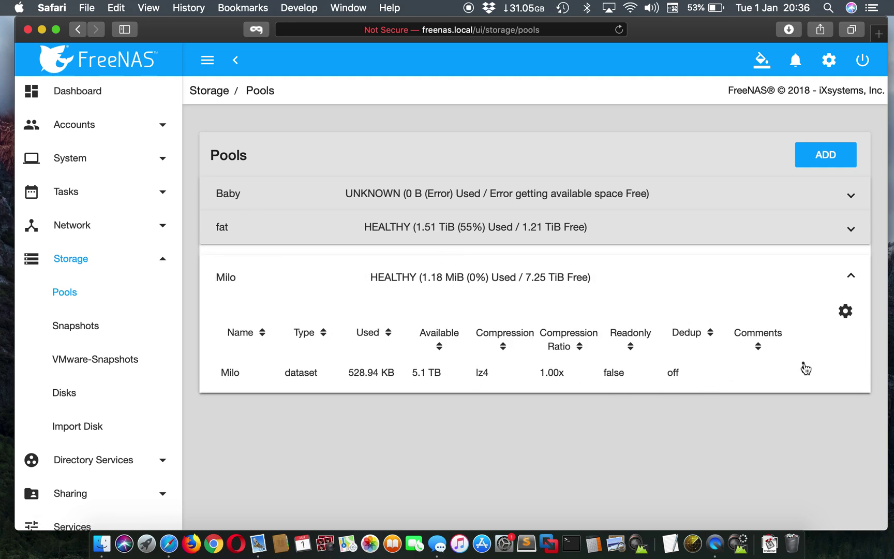
{"action": "scroll", "coordinate": [93, 293], "scroll_direction": "down", "scroll_amount": 1}
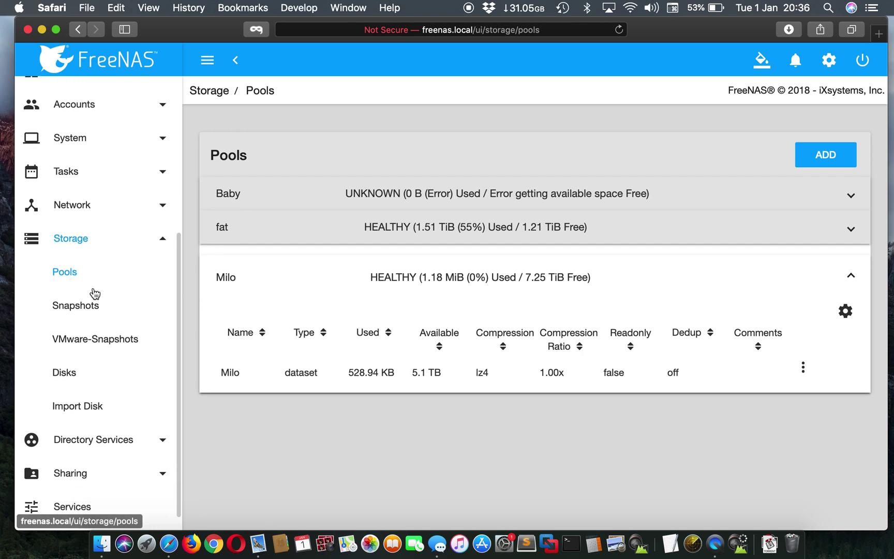
{"action": "scroll", "coordinate": [93, 293], "scroll_direction": "down", "scroll_amount": 5}
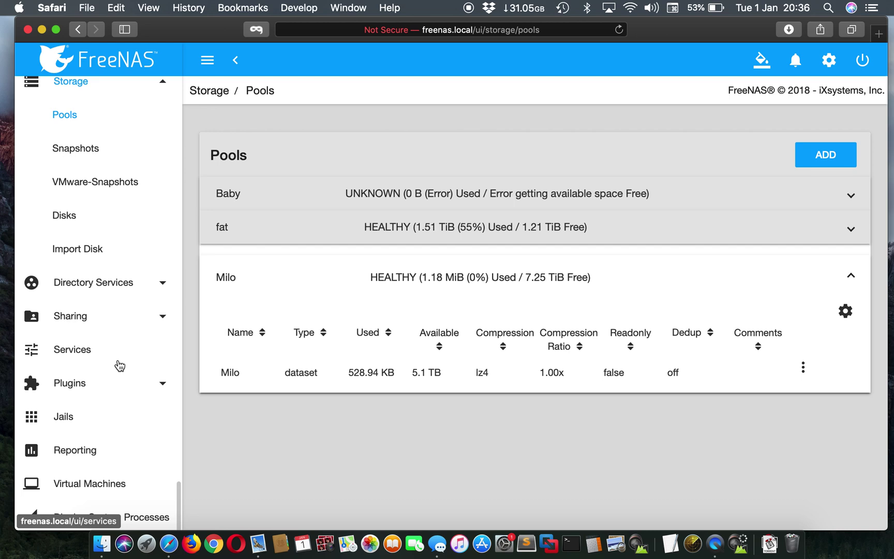
{"action": "left_click", "coordinate": [802, 379]}
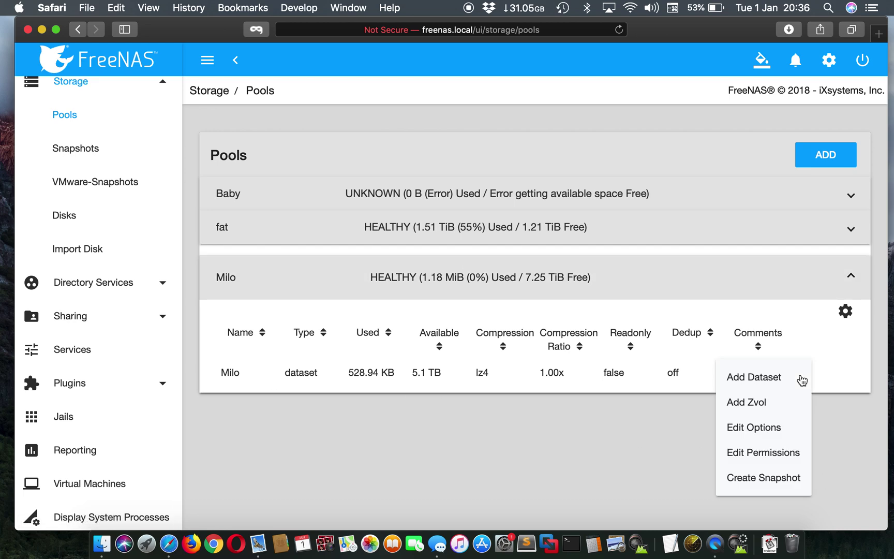
Add a dataset named 'deluge' under Milo in Advanced Mode and save it
{"action": "left_click", "coordinate": [799, 380]}
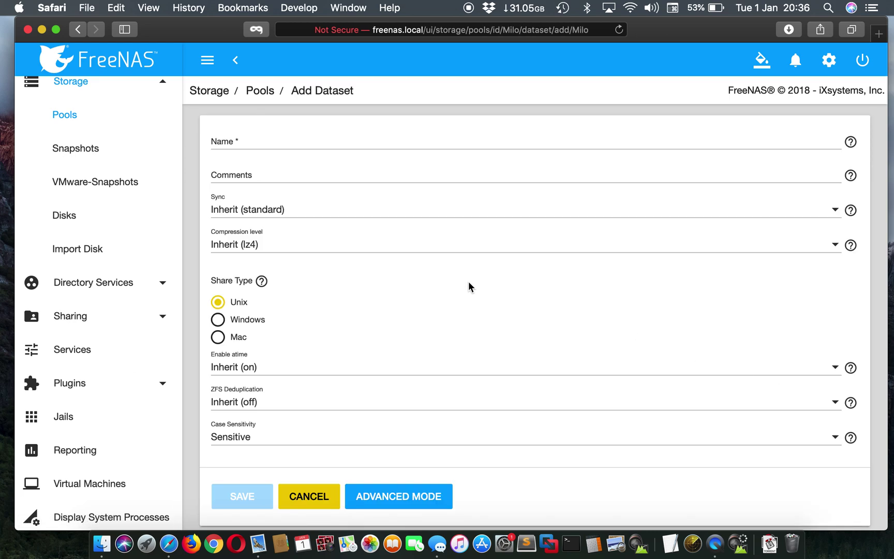
{"action": "left_click", "coordinate": [268, 142]}
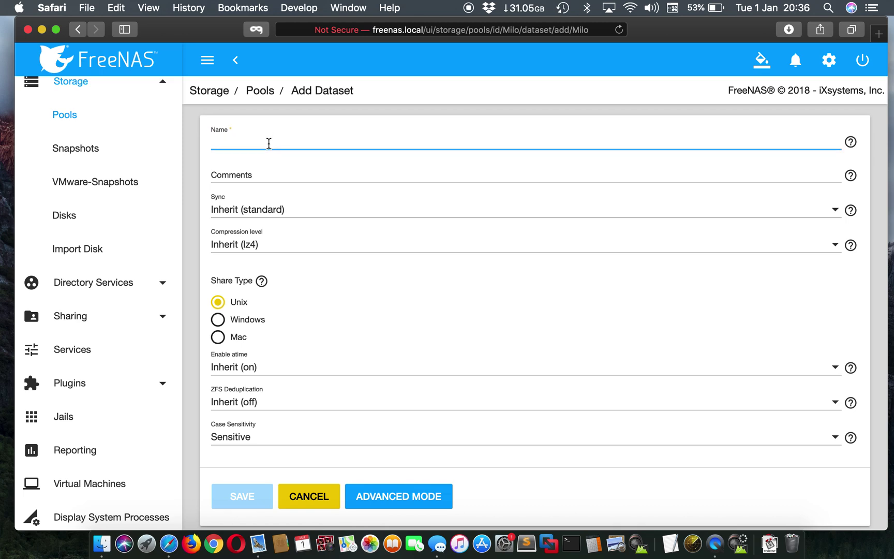
{"action": "type", "text": "deluge"}
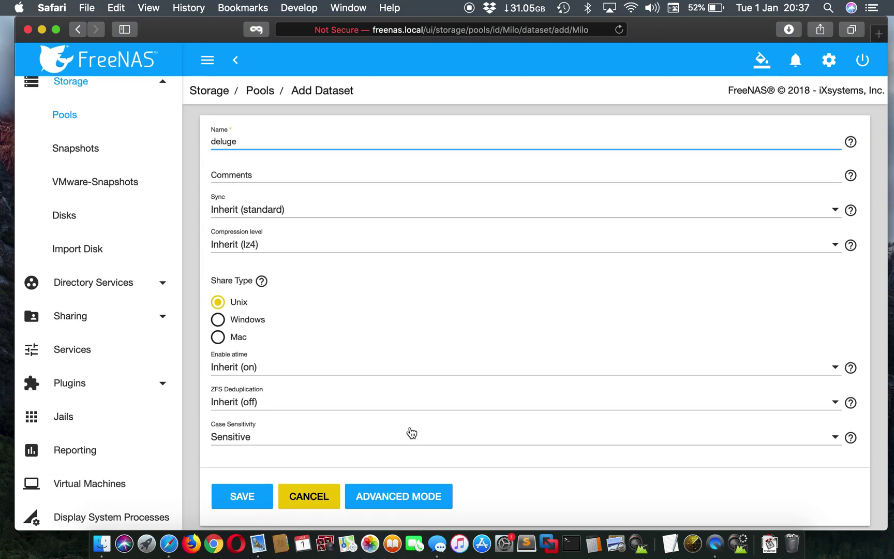
{"action": "left_click", "coordinate": [389, 497]}
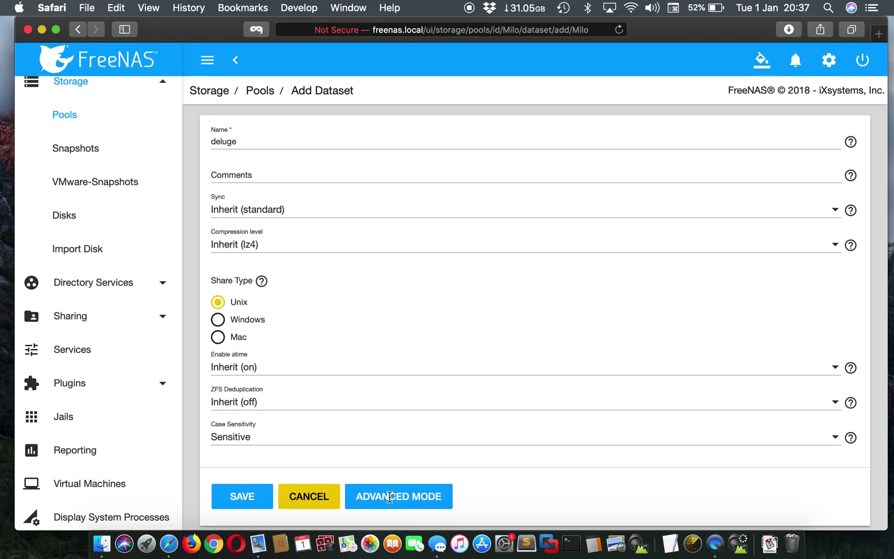
{"action": "scroll", "coordinate": [412, 409], "scroll_direction": "down", "scroll_amount": 10}
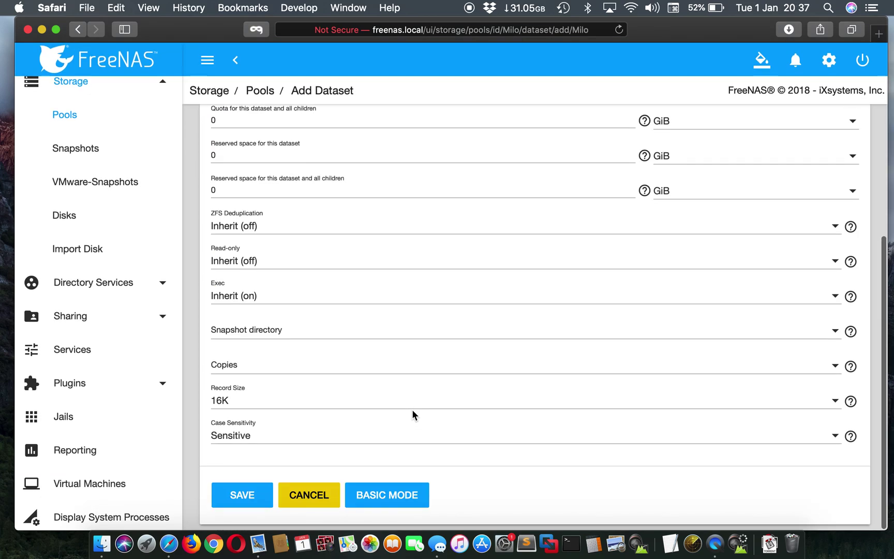
{"action": "left_click", "coordinate": [243, 497]}
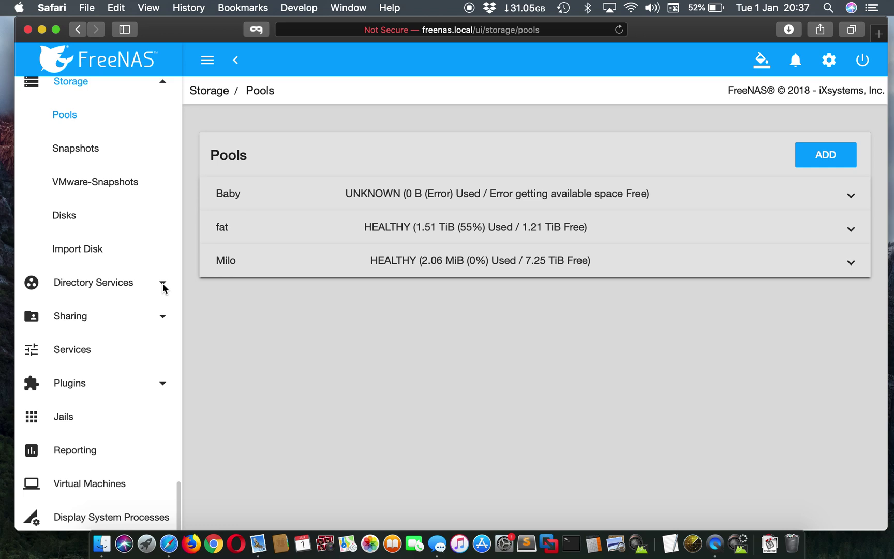
{"action": "scroll", "coordinate": [150, 362], "scroll_direction": "down", "scroll_amount": 2}
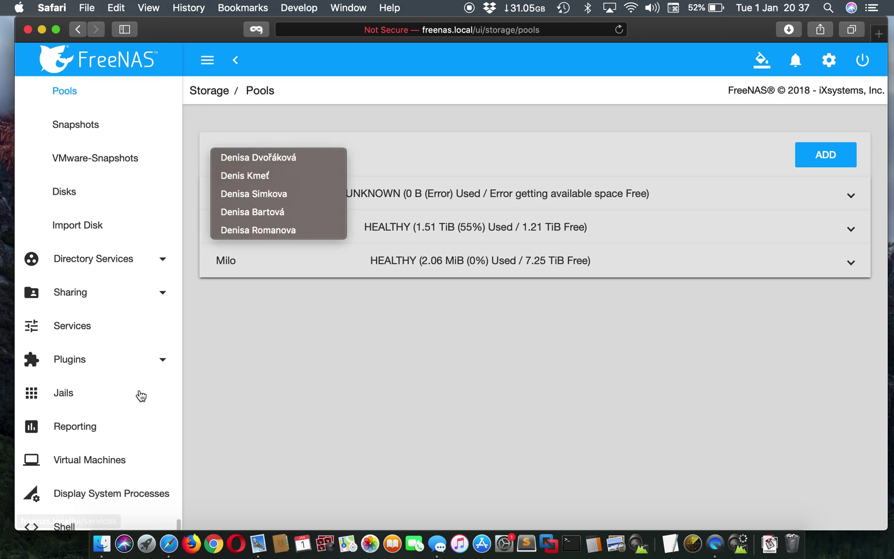
From the Installed plugins list, open the deluge plugin's Management page
{"action": "left_click", "coordinate": [126, 347]}
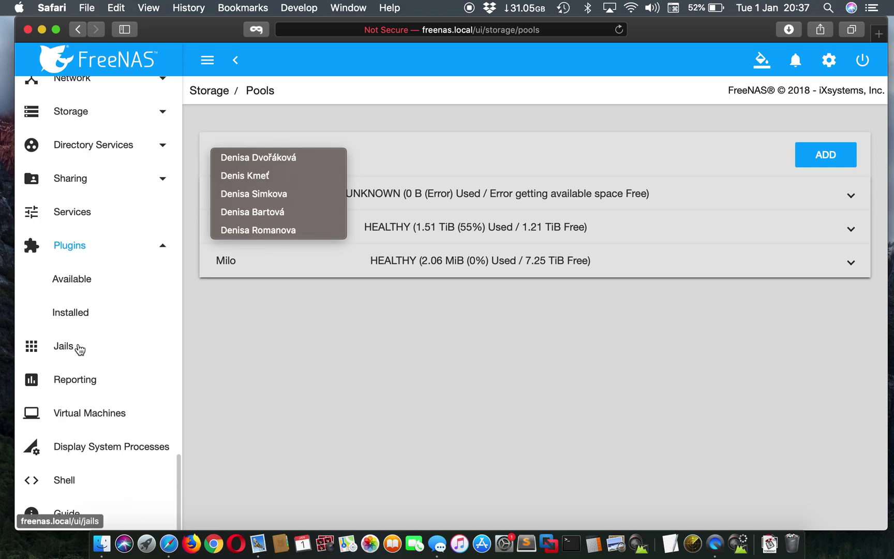
{"action": "left_click", "coordinate": [87, 312]}
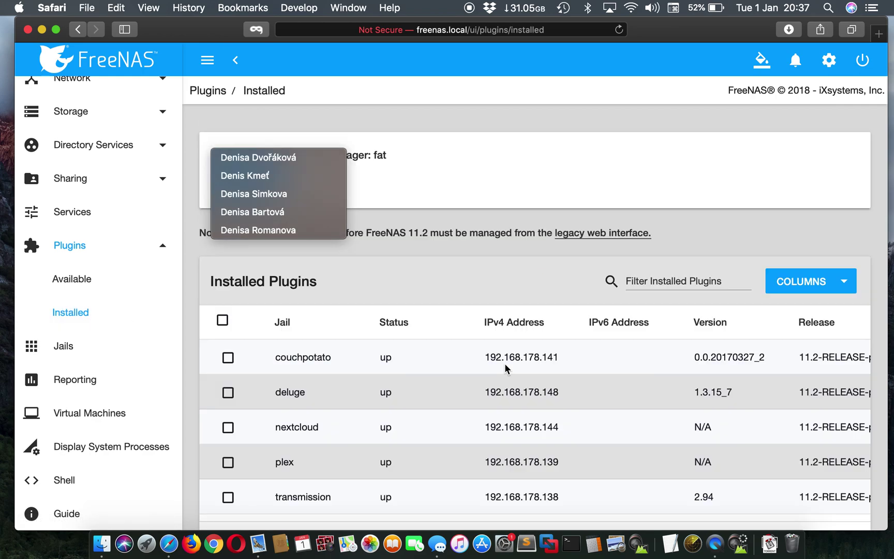
{"action": "scroll", "coordinate": [523, 367], "scroll_direction": "down", "scroll_amount": 2}
{"action": "scroll", "coordinate": [765, 379], "scroll_direction": "up", "scroll_amount": 1}
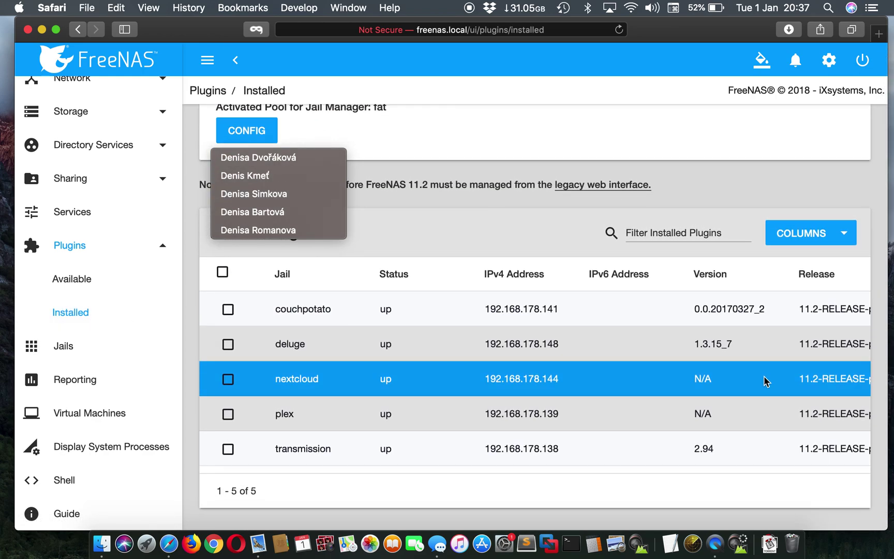
{"action": "scroll", "coordinate": [801, 346], "scroll_direction": "right", "scroll_amount": 4}
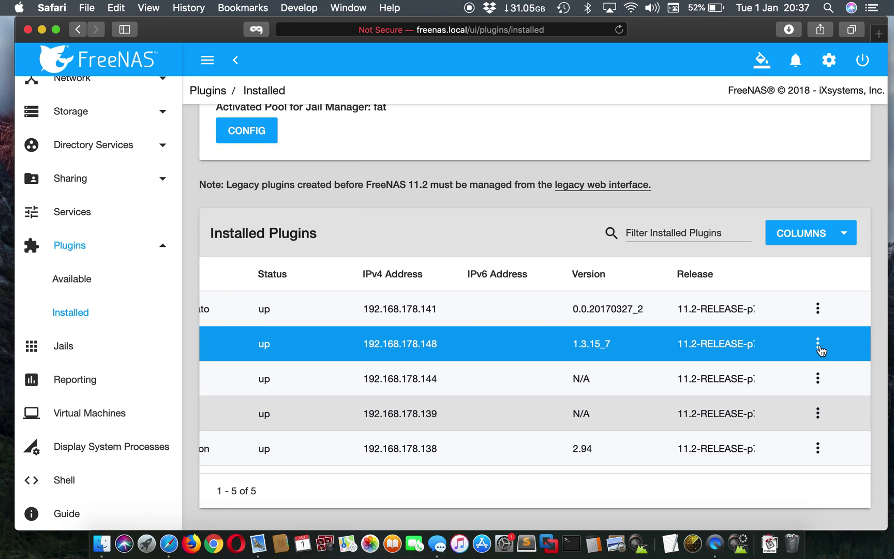
{"action": "scroll", "coordinate": [704, 371], "scroll_direction": "left", "scroll_amount": 4}
{"action": "scroll", "coordinate": [735, 357], "scroll_direction": "right", "scroll_amount": 4}
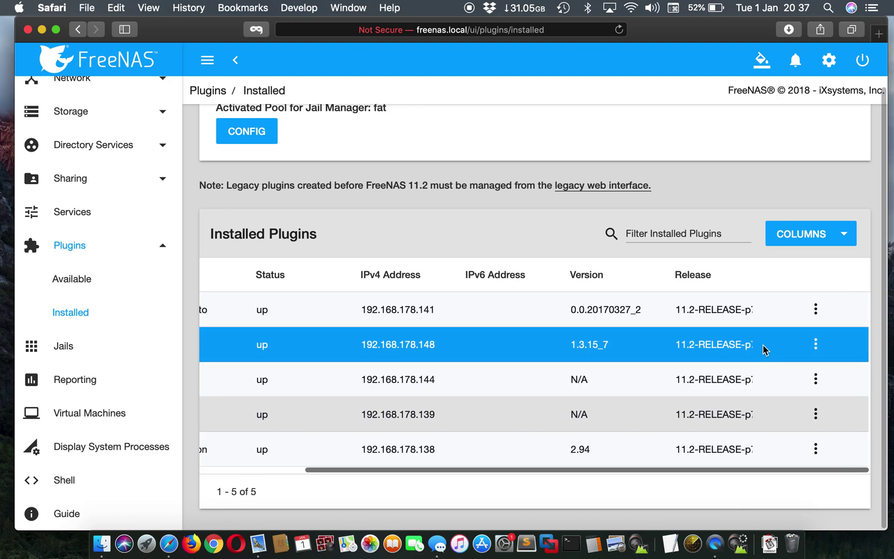
{"action": "left_click", "coordinate": [817, 345]}
{"action": "left_click", "coordinate": [790, 406]}
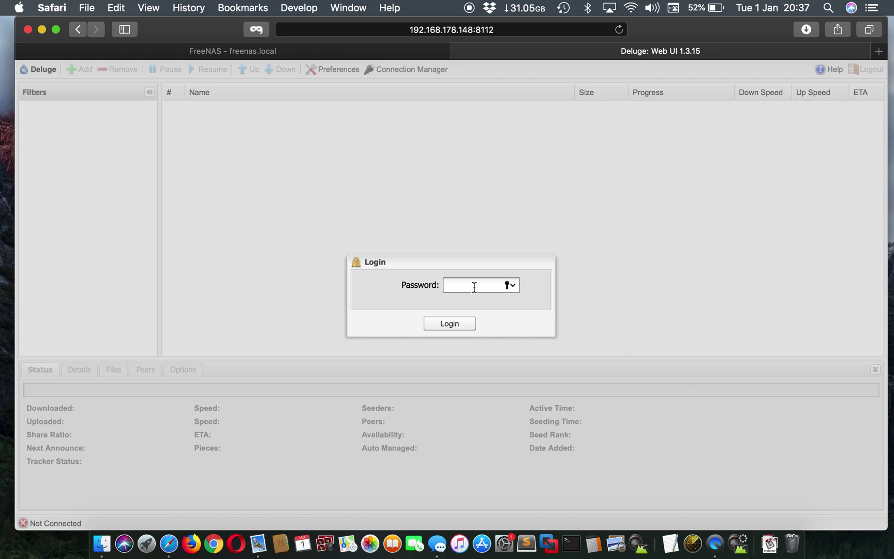
Log in to Deluge Web UI with the password and agree to change the default password
{"action": "type", "text": "de"}
{"action": "left_click", "coordinate": [450, 322]}
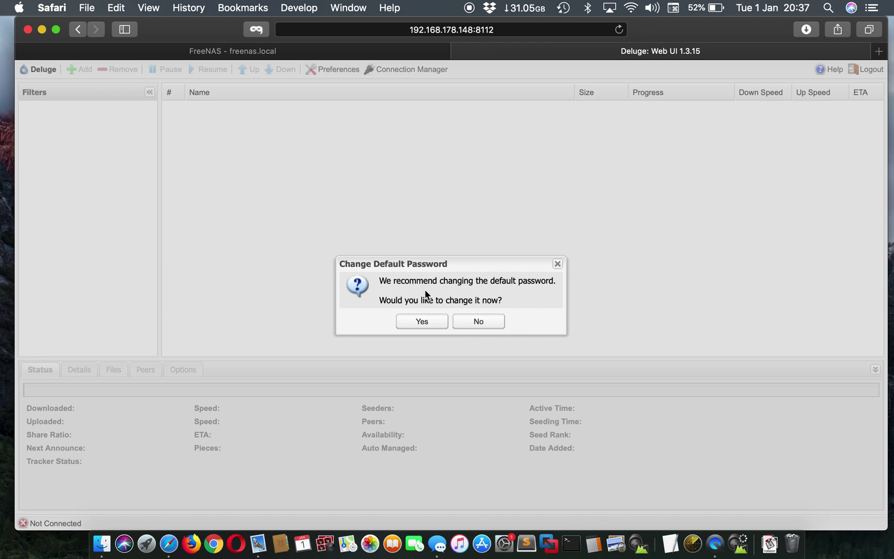
{"action": "left_click", "coordinate": [418, 318]}
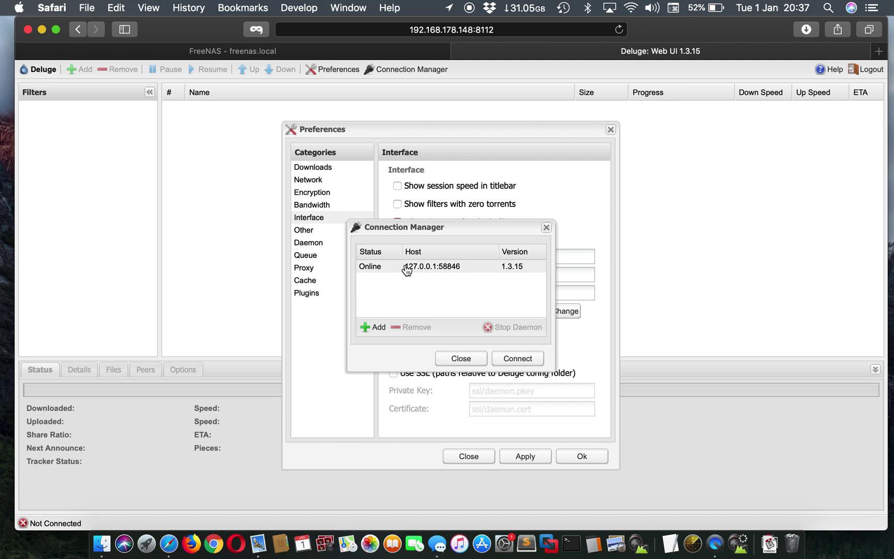
Connect to the online local 127.0.0.1 daemon in the Connection Manager
{"action": "left_click", "coordinate": [405, 268]}
{"action": "double_click", "coordinate": [405, 268]}
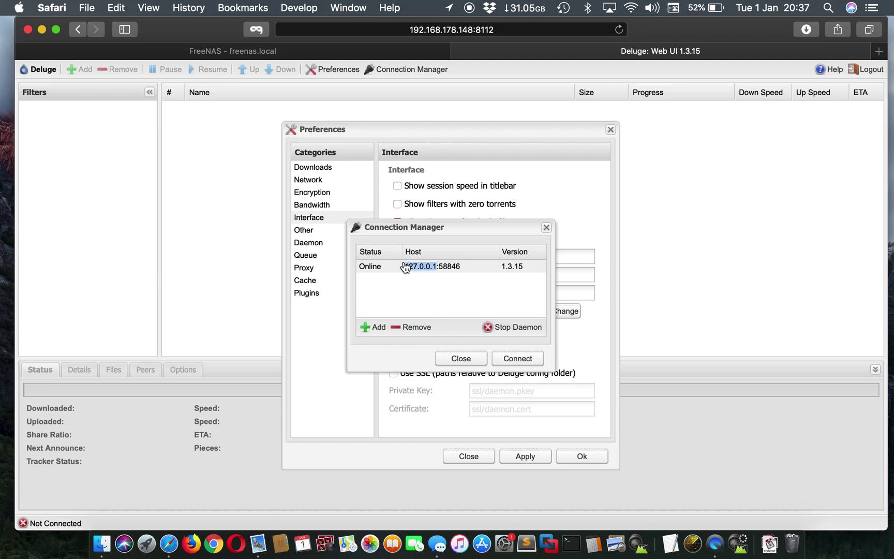
{"action": "left_click", "coordinate": [385, 269]}
{"action": "left_click", "coordinate": [515, 359]}
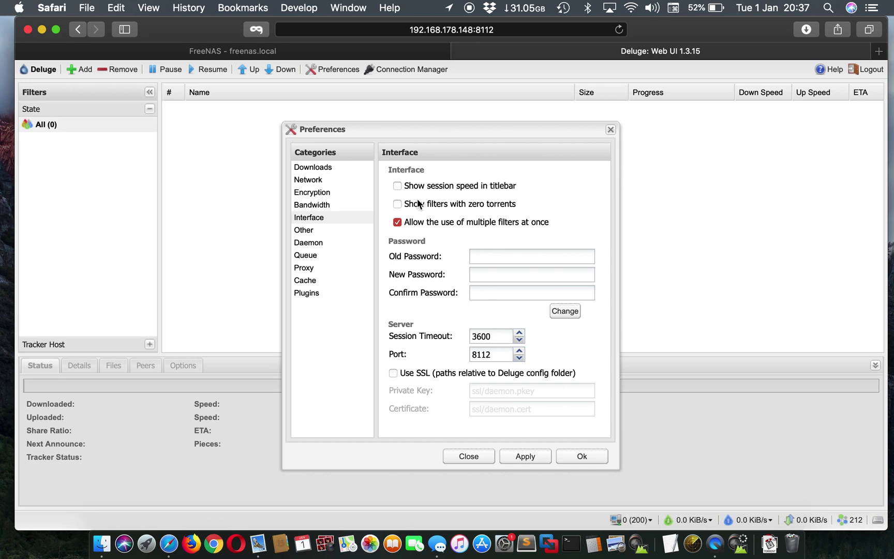
Enter the current password, a new password and its confirmation, apply, and acknowledge success
{"action": "left_click", "coordinate": [479, 251]}
{"action": "left_click", "coordinate": [503, 276]}
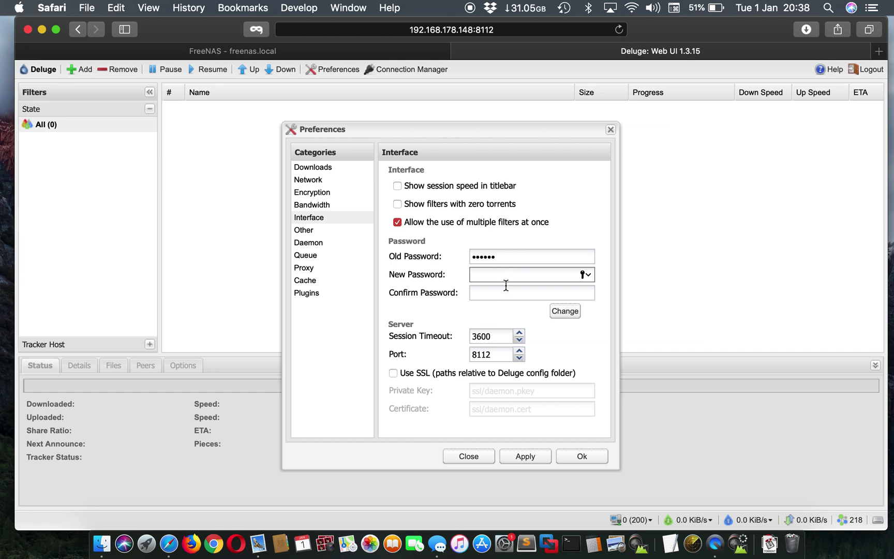
{"action": "left_click", "coordinate": [507, 293]}
{"action": "left_click", "coordinate": [562, 313]}
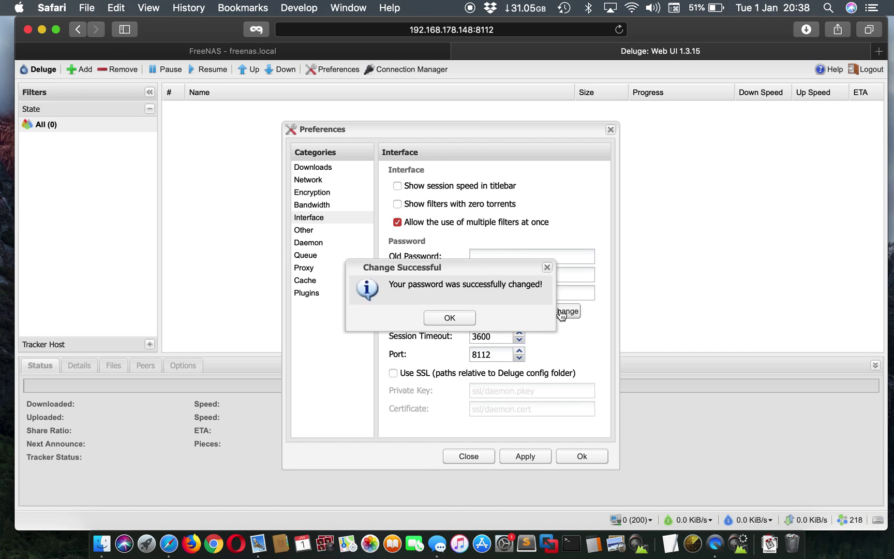
{"action": "left_click", "coordinate": [446, 320]}
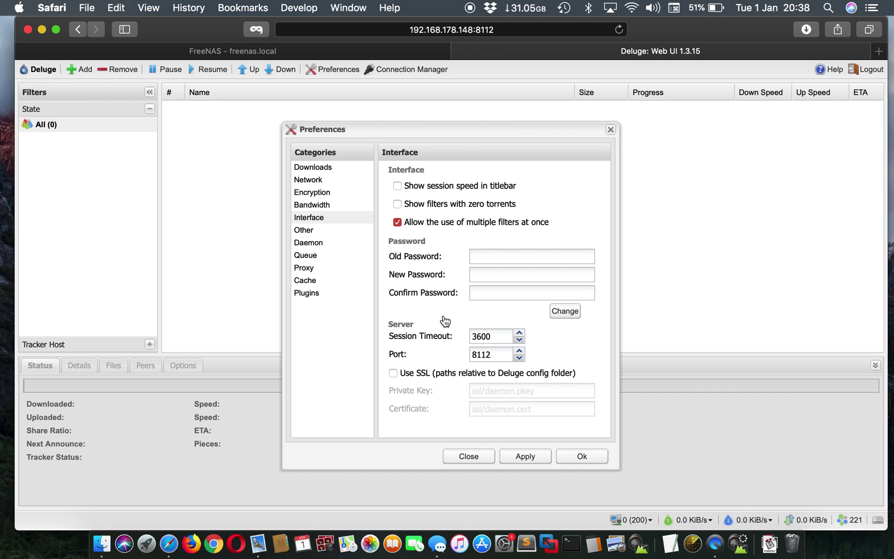
In Downloads preferences, enable Move completed to, Copy of .torrent files to, and Autoadd .torrent files from
{"action": "left_click", "coordinate": [312, 169]}
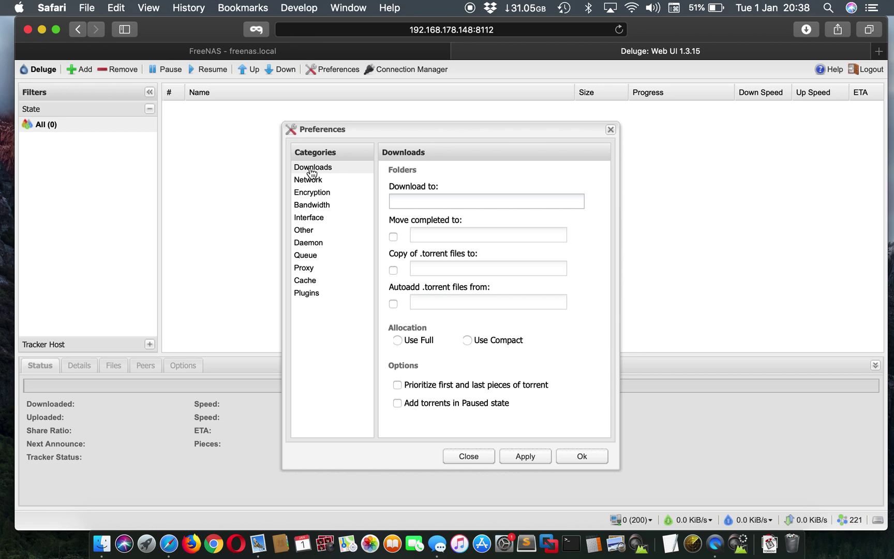
{"action": "left_click", "coordinate": [426, 204]}
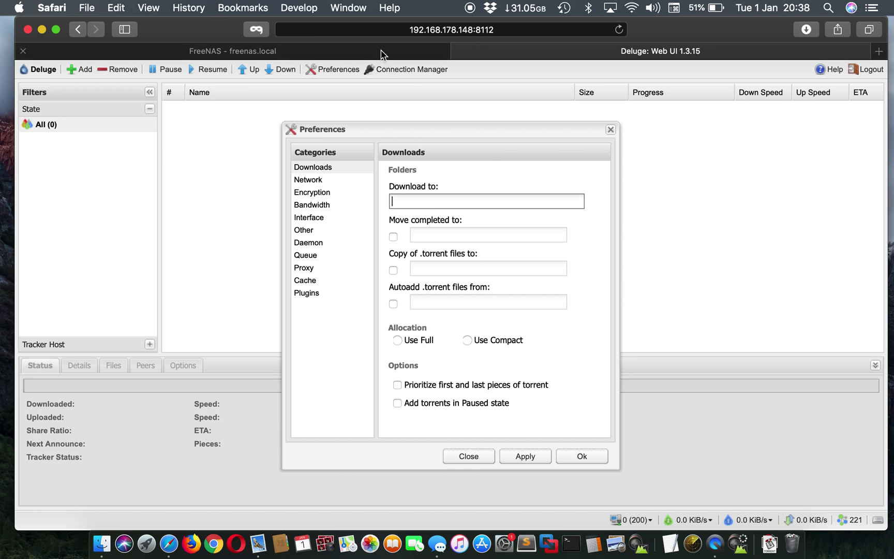
{"action": "left_click", "coordinate": [394, 236]}
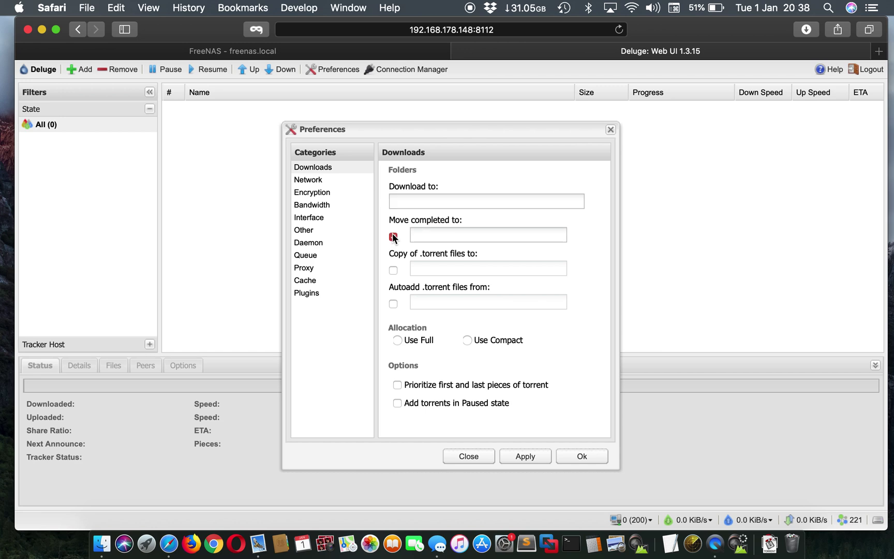
{"action": "left_click", "coordinate": [393, 271]}
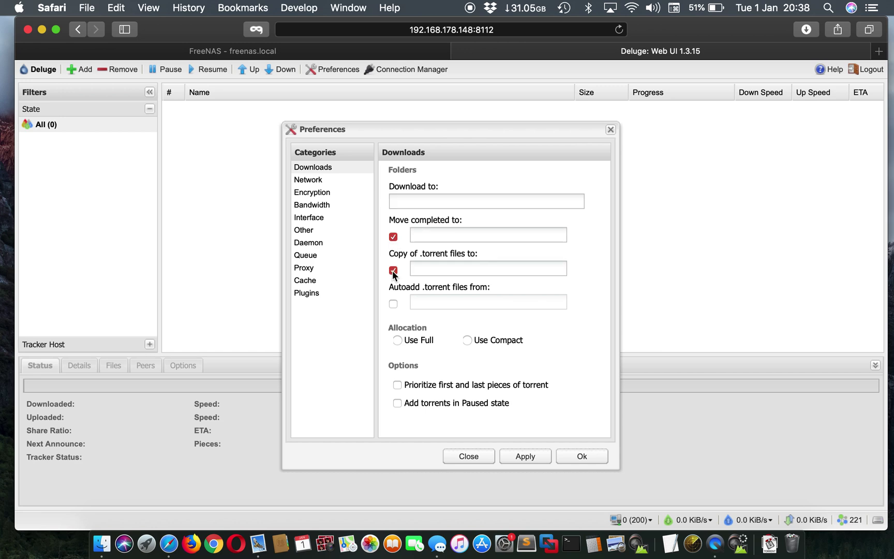
{"action": "left_click", "coordinate": [393, 304]}
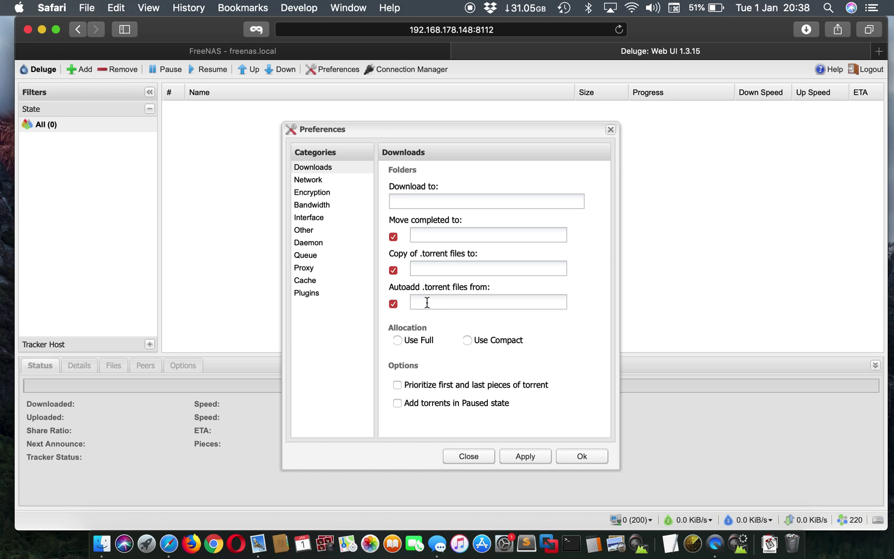
{"action": "left_click", "coordinate": [418, 201]}
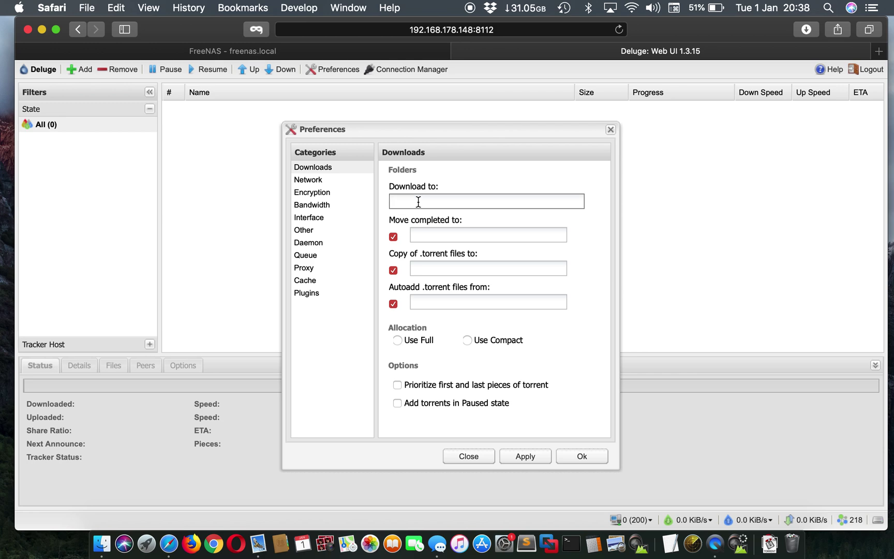
Set Deluge's folders to /download, /completed, /torrent and auto-add from /upload, then apply and close
{"action": "type", "text": "/"}
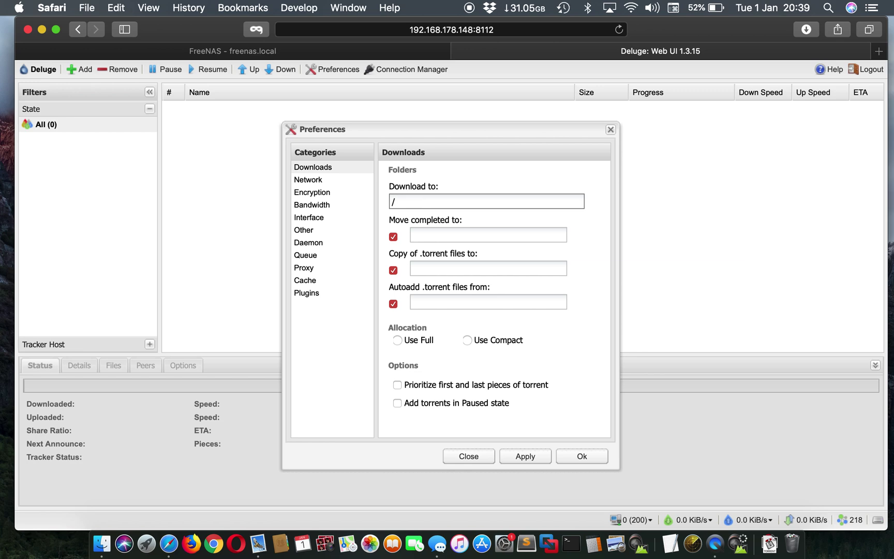
{"action": "type", "text": "download"}
{"action": "left_click", "coordinate": [426, 230]}
{"action": "type", "text": "/compl"}
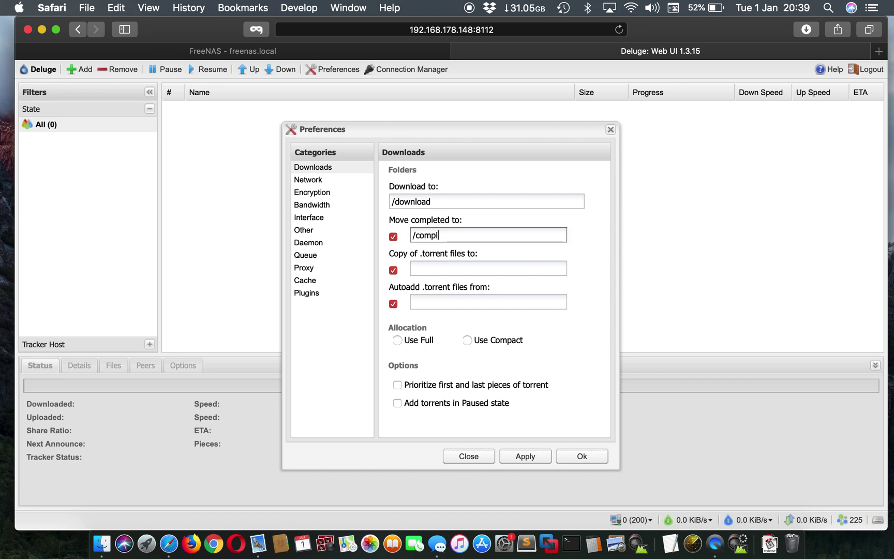
{"action": "type", "text": "eted"}
{"action": "left_click", "coordinate": [430, 266]}
{"action": "type", "text": "."}
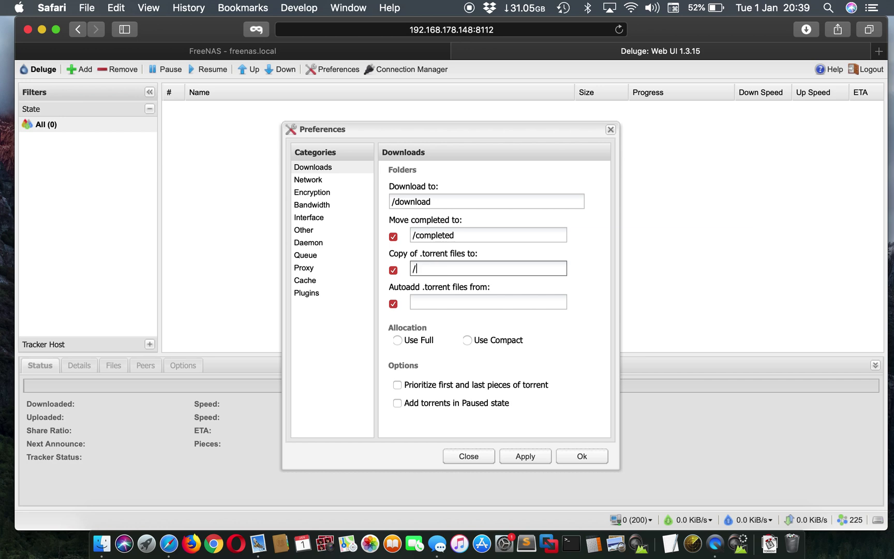
{"action": "type", "text": "torrent"}
{"action": "left_click", "coordinate": [440, 297]}
{"action": "type", "text": "/"}
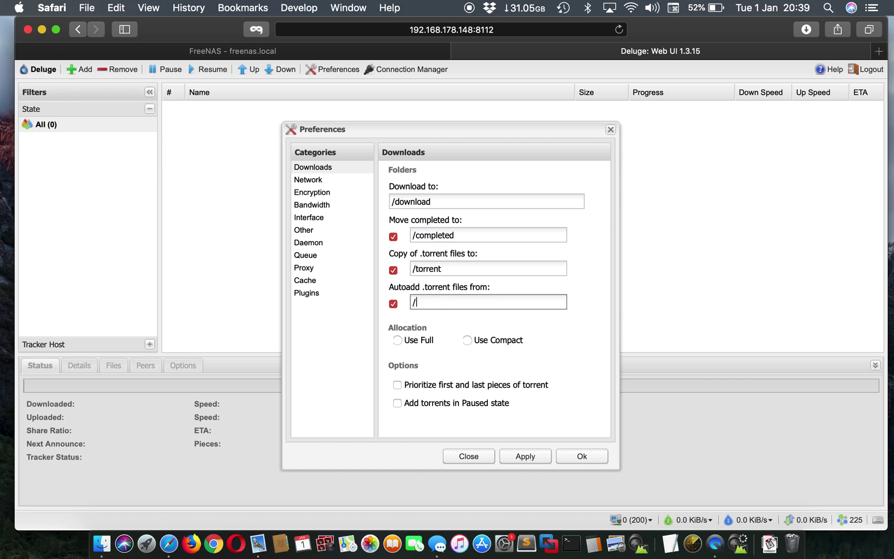
{"action": "type", "text": "upload"}
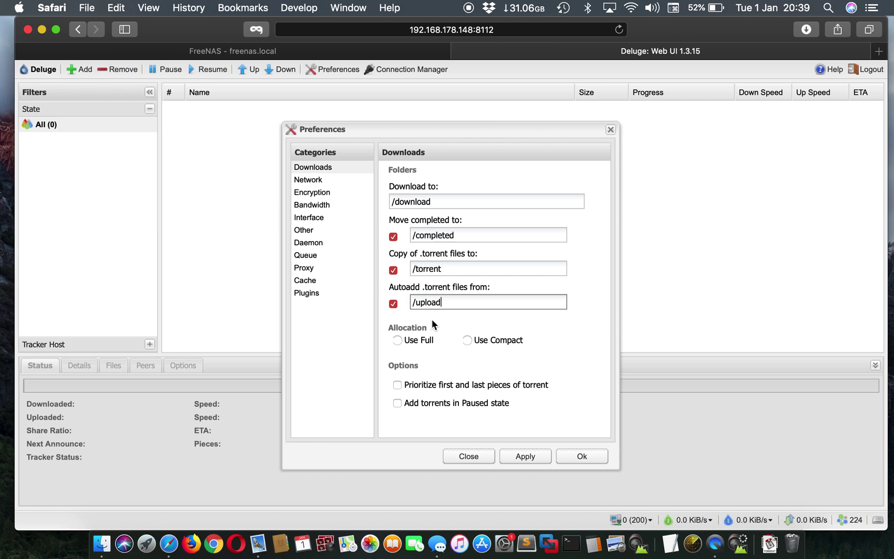
{"action": "left_click", "coordinate": [537, 458]}
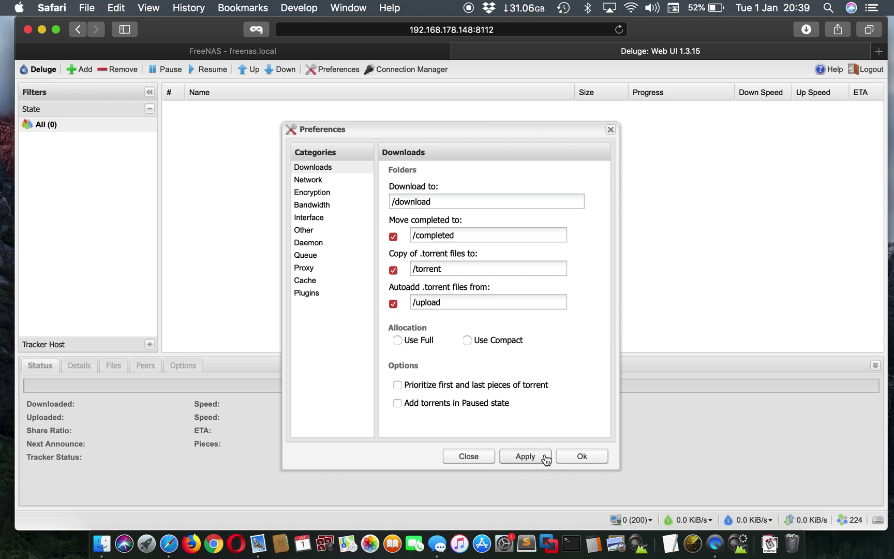
{"action": "left_click", "coordinate": [580, 457]}
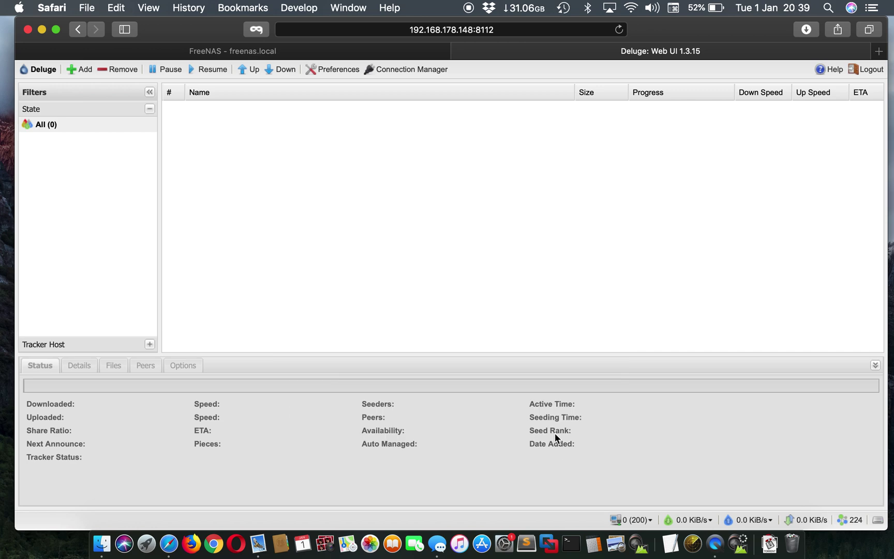
Back in FreeNAS Storage > Pools, expand Milo and start Add Dataset under deluge
{"action": "left_click", "coordinate": [317, 52]}
{"action": "scroll", "coordinate": [104, 278], "scroll_direction": "up", "scroll_amount": 4}
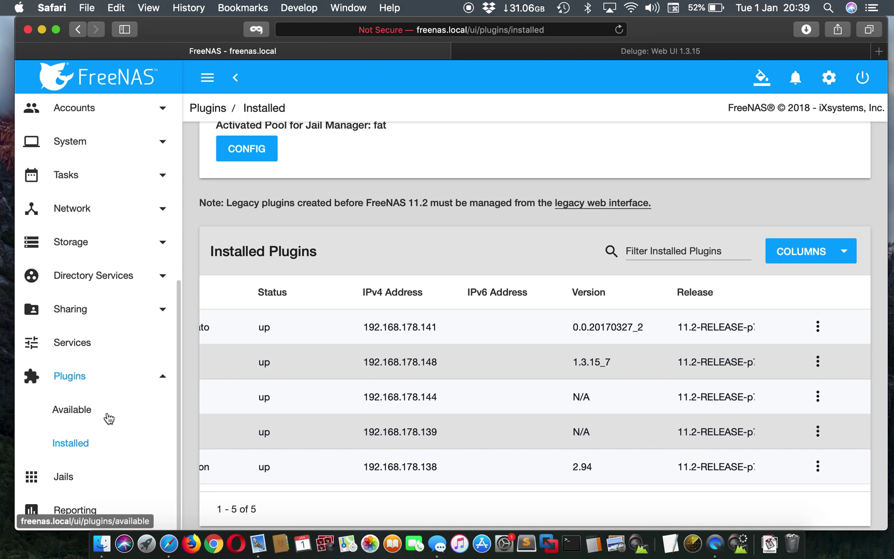
{"action": "left_click", "coordinate": [106, 248]}
{"action": "left_click", "coordinate": [99, 275]}
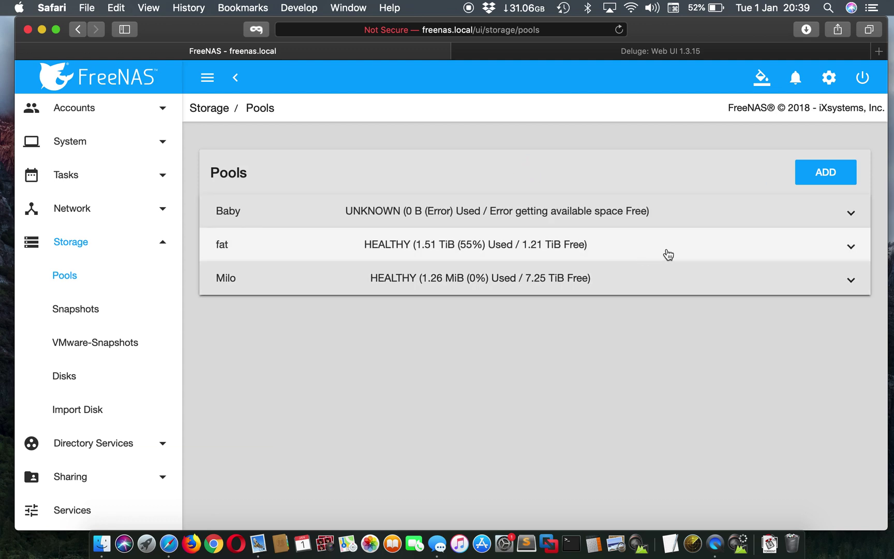
{"action": "left_click", "coordinate": [851, 280]}
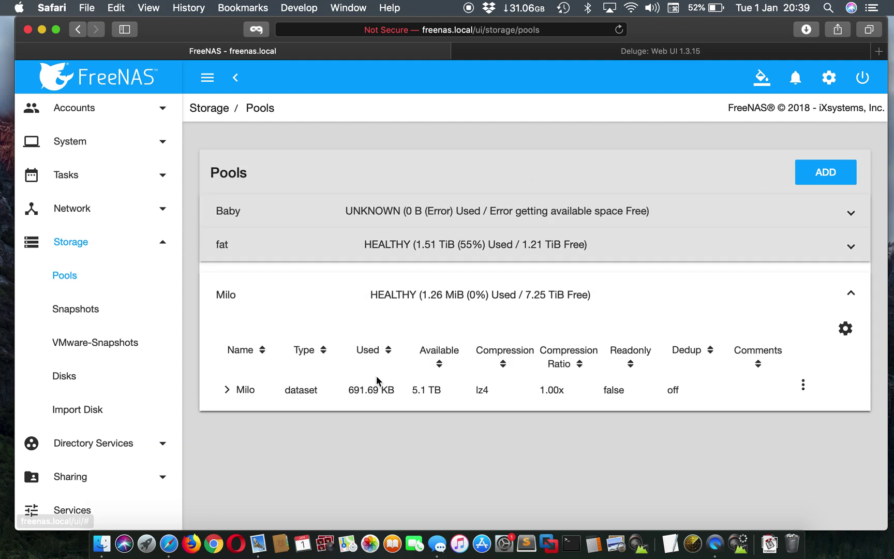
{"action": "left_click", "coordinate": [226, 389]}
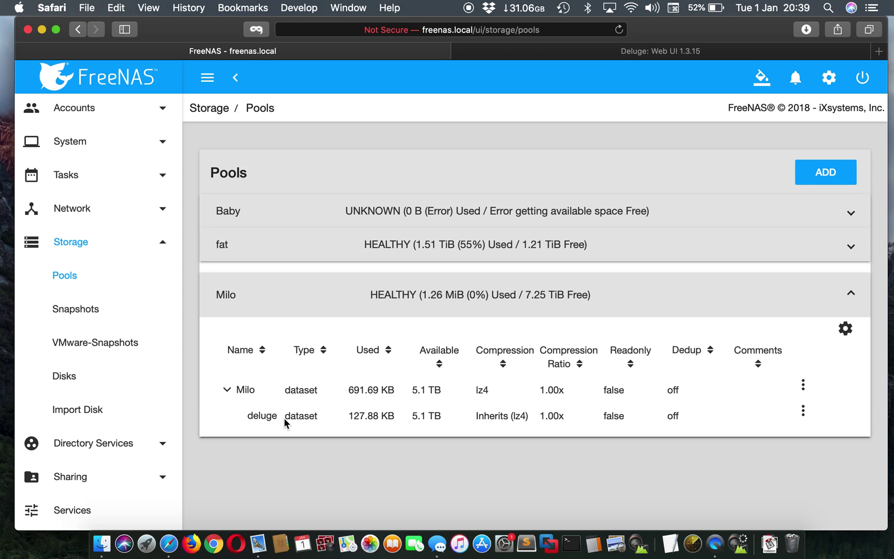
{"action": "left_click", "coordinate": [803, 412]}
{"action": "left_click", "coordinate": [774, 280]}
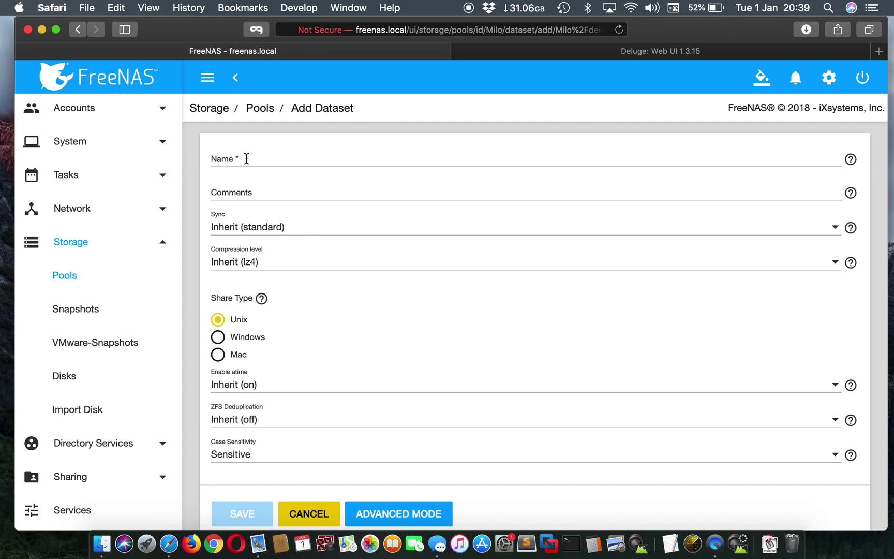
Name the new dataset 'download' in Advanced Mode and save it under Milo/deluge
{"action": "left_click", "coordinate": [245, 158]}
{"action": "type", "text": "download"}
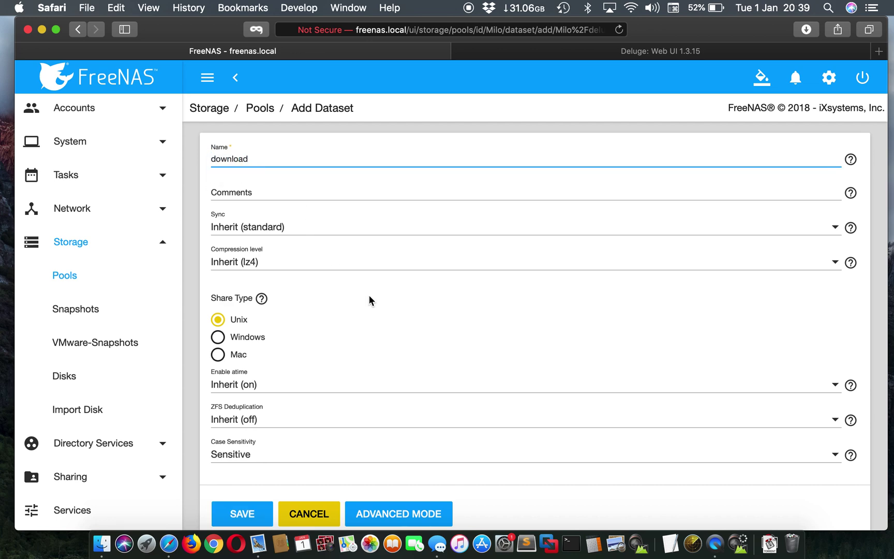
{"action": "scroll", "coordinate": [369, 300], "scroll_direction": "down", "scroll_amount": 1}
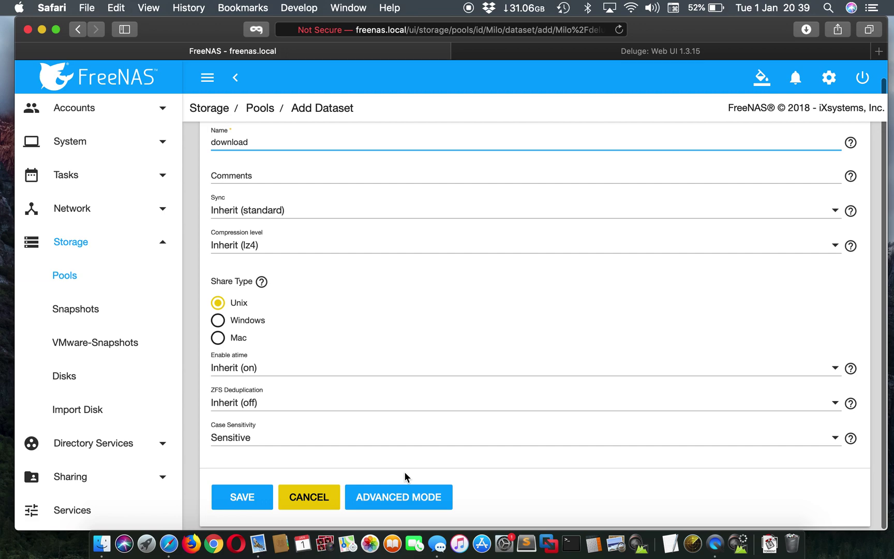
{"action": "left_click", "coordinate": [413, 494]}
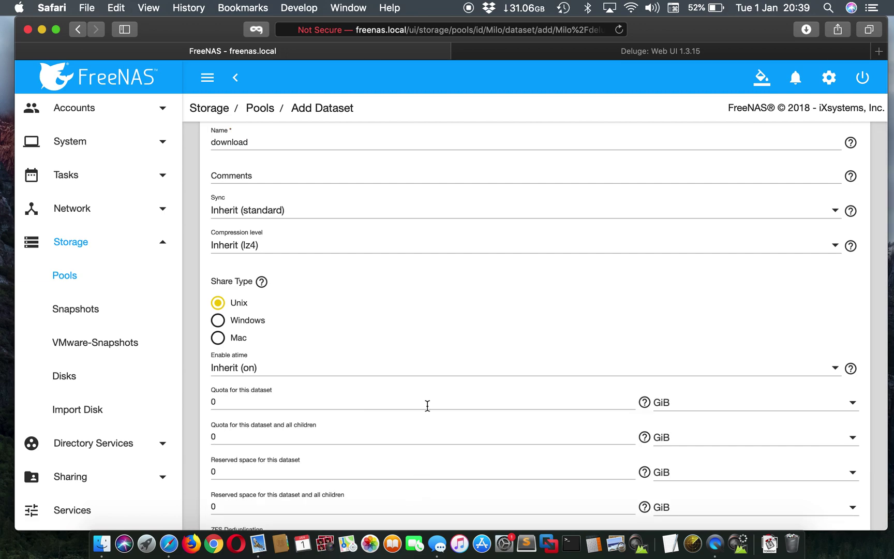
{"action": "scroll", "coordinate": [426, 405], "scroll_direction": "down", "scroll_amount": 8}
{"action": "left_click", "coordinate": [246, 497]}
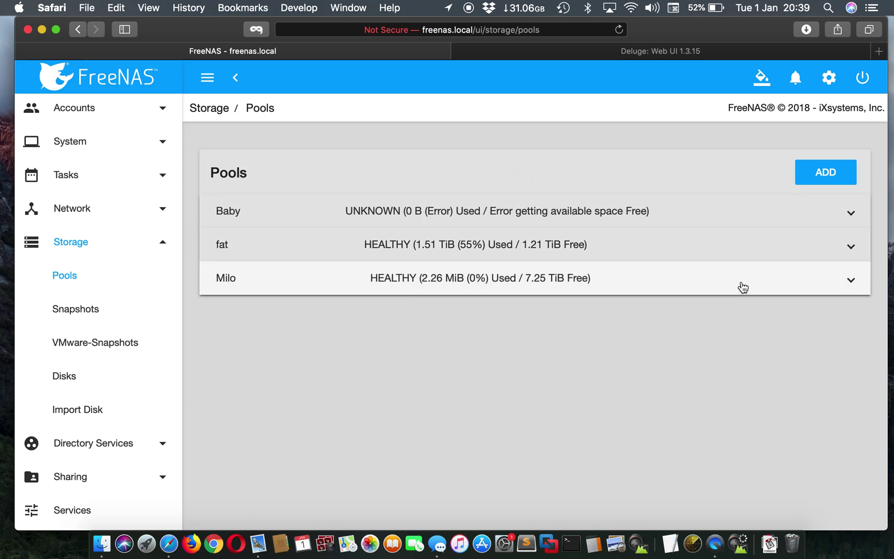
{"action": "left_click", "coordinate": [699, 287]}
Start another child dataset under deluge, checking Deluge's folder names for reference
{"action": "left_click", "coordinate": [227, 392]}
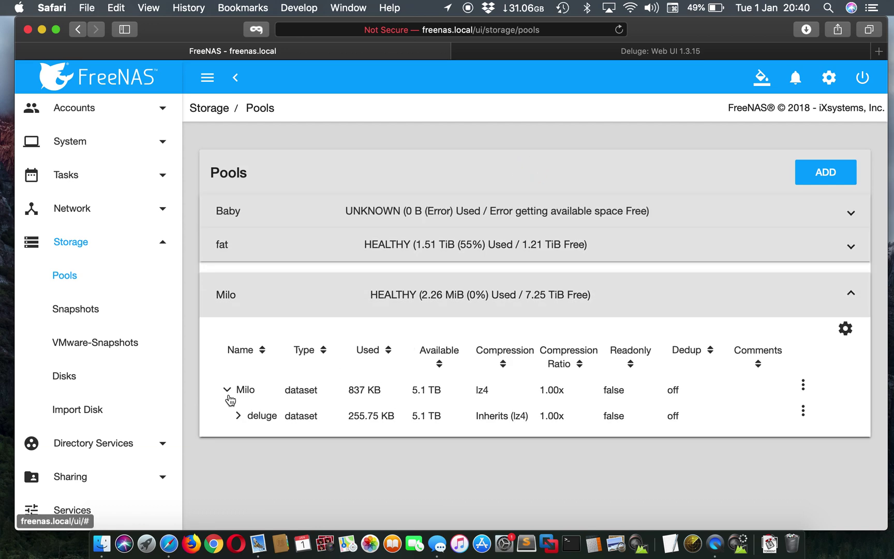
{"action": "left_click", "coordinate": [236, 416]}
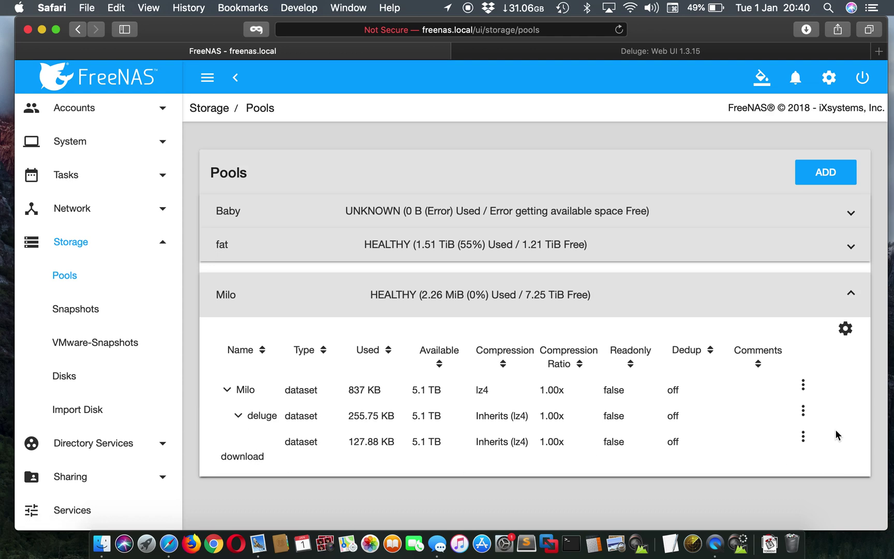
{"action": "left_click", "coordinate": [803, 411]}
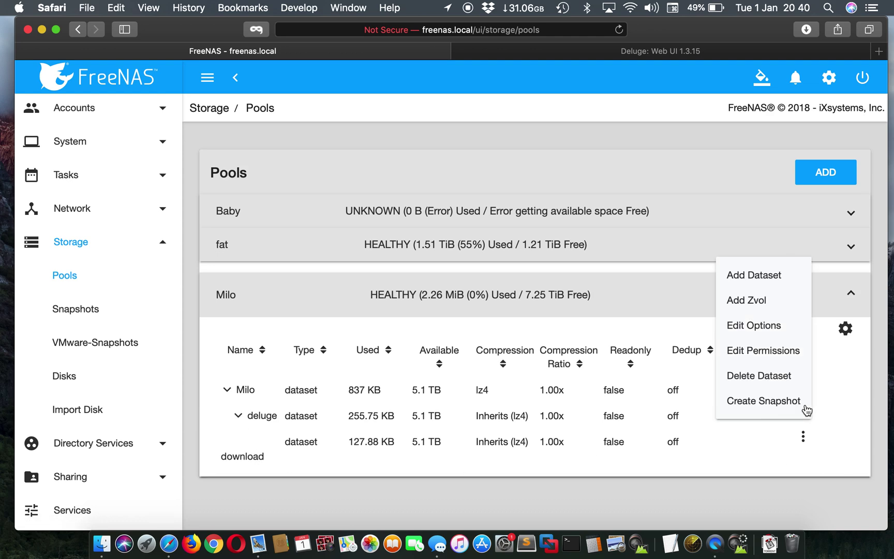
{"action": "left_click", "coordinate": [771, 282]}
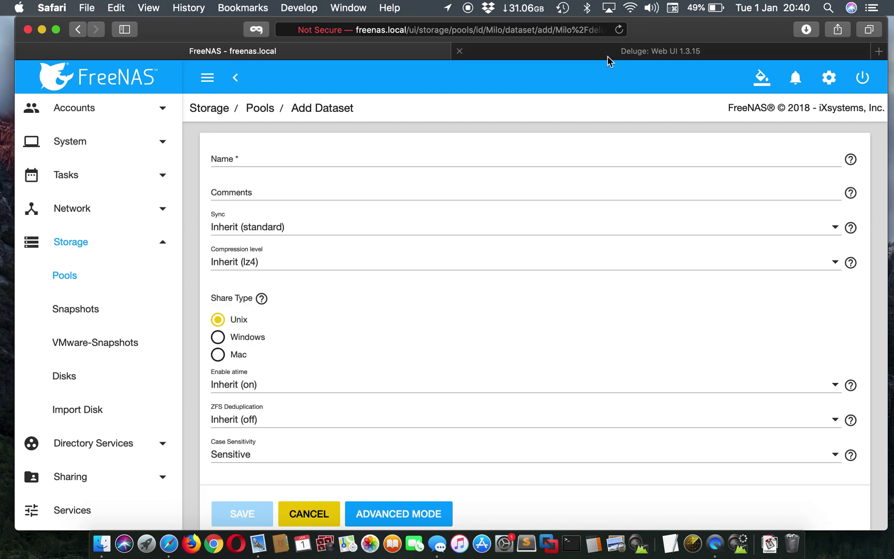
{"action": "left_click", "coordinate": [609, 59]}
{"action": "left_click", "coordinate": [331, 69]}
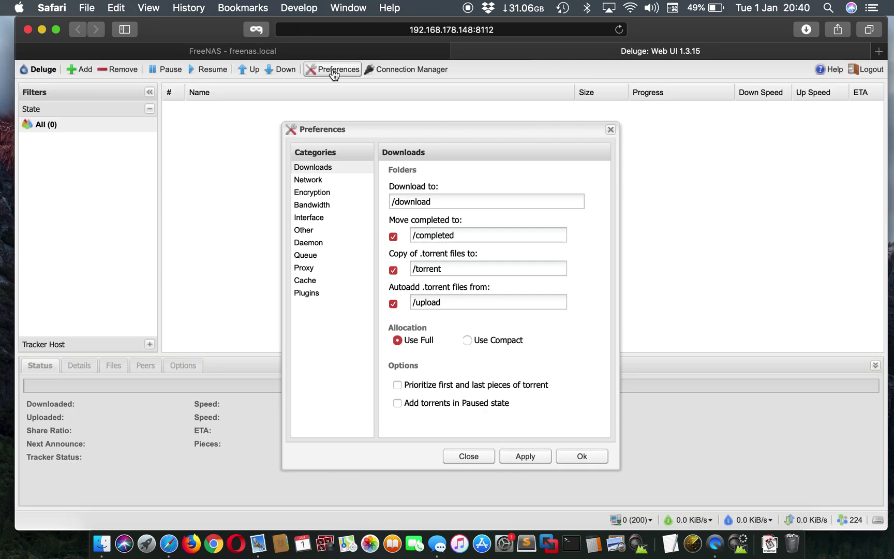
{"action": "left_click", "coordinate": [365, 50]}
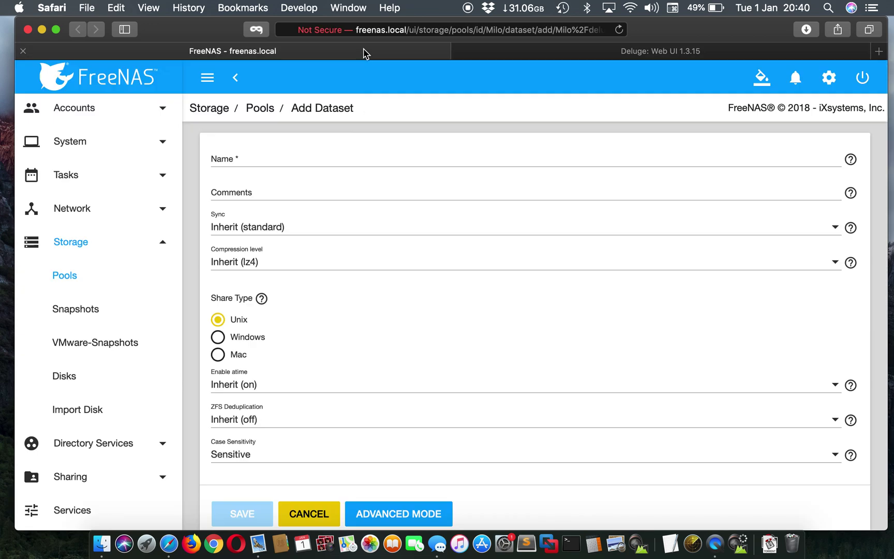
Save the dataset as 'completed' and expand Milo/deluge to confirm it sits beside download
{"action": "left_click", "coordinate": [264, 160]}
{"action": "type", "text": "completed"}
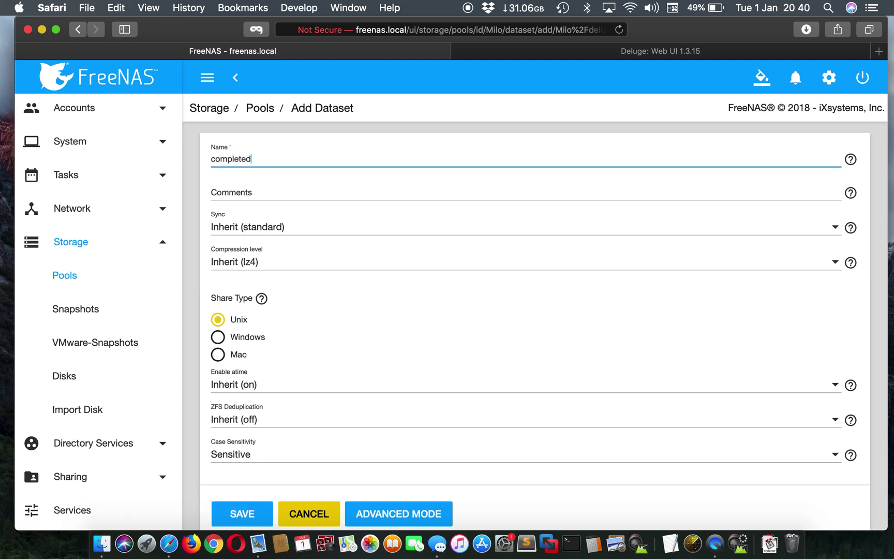
{"action": "scroll", "coordinate": [273, 457], "scroll_direction": "down", "scroll_amount": 2}
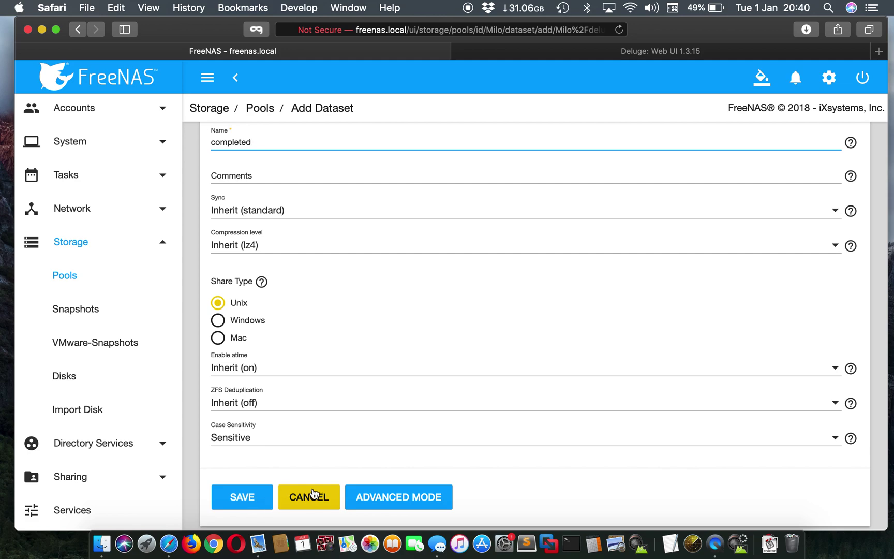
{"action": "left_click", "coordinate": [379, 497]}
{"action": "scroll", "coordinate": [378, 382], "scroll_direction": "down", "scroll_amount": 4}
{"action": "scroll", "coordinate": [378, 382], "scroll_direction": "down", "scroll_amount": 5}
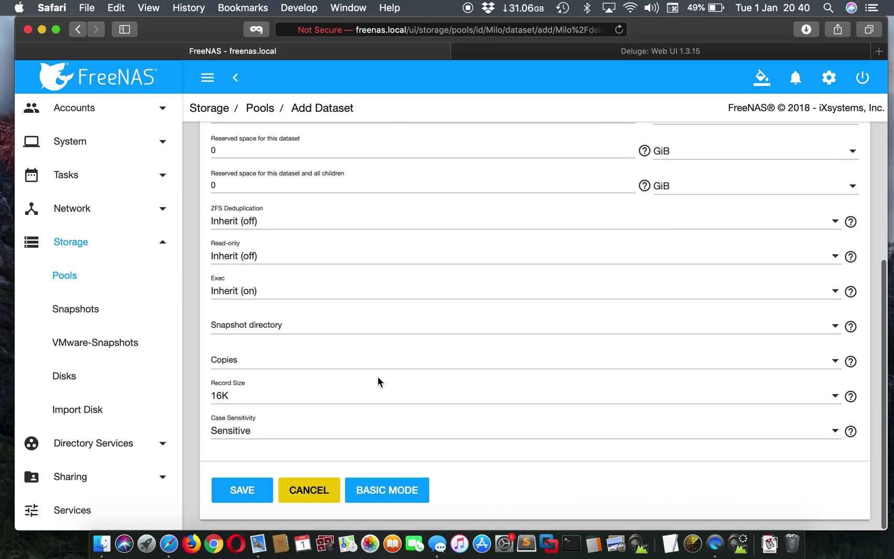
{"action": "left_click", "coordinate": [246, 498]}
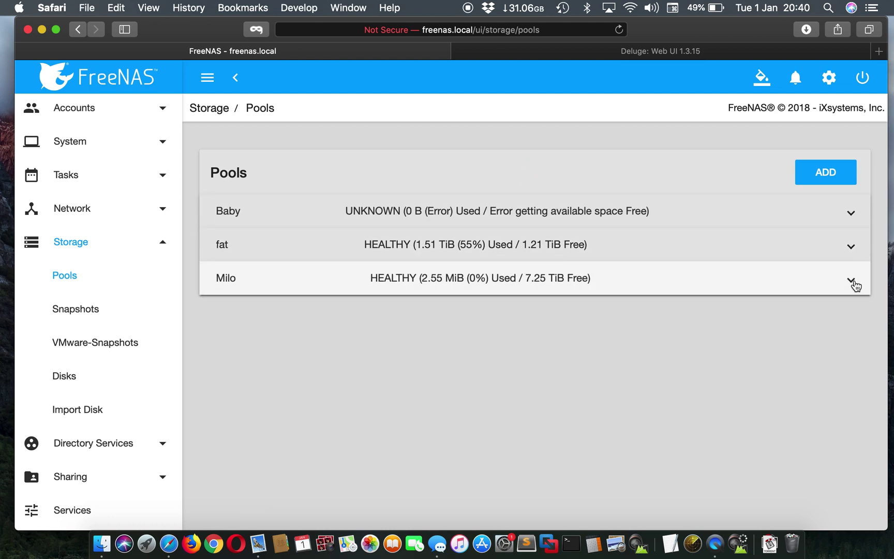
{"action": "left_click", "coordinate": [855, 283]}
{"action": "left_click", "coordinate": [223, 390]}
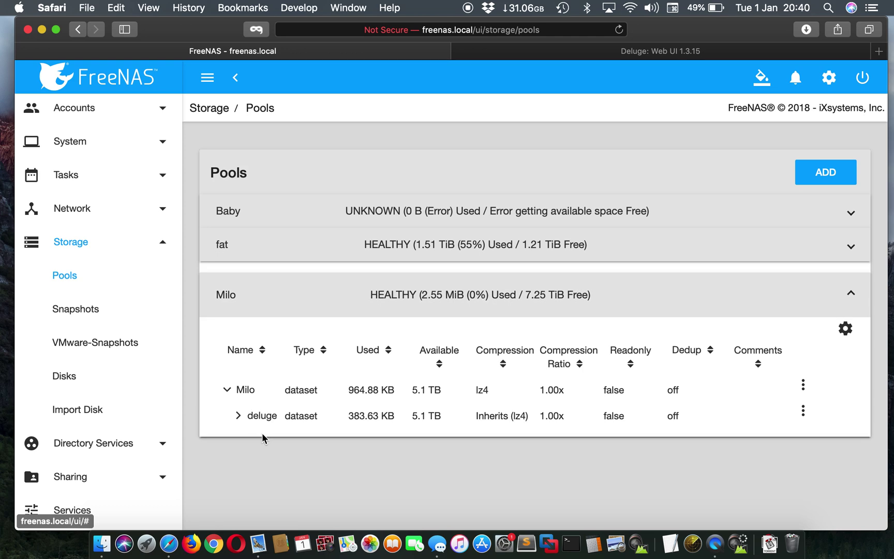
{"action": "left_click", "coordinate": [238, 417]}
Add a dataset named 'torrent' under deluge, verifying Deluge's paths, and save it
{"action": "scroll", "coordinate": [621, 464], "scroll_direction": "down", "scroll_amount": 1}
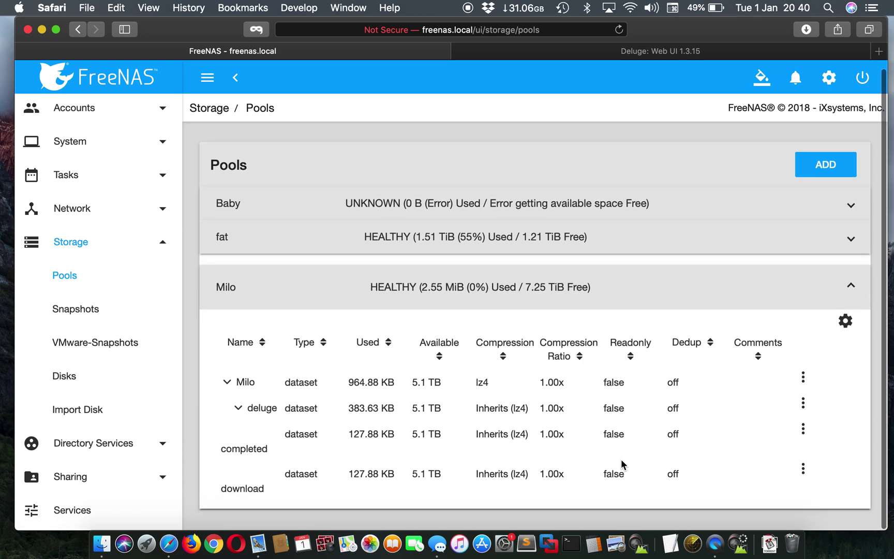
{"action": "left_click", "coordinate": [803, 406]}
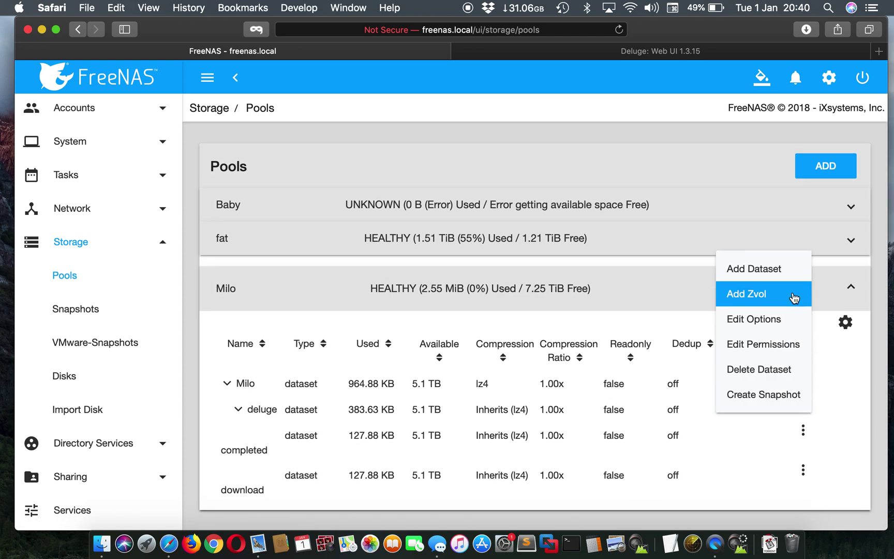
{"action": "left_click", "coordinate": [776, 267]}
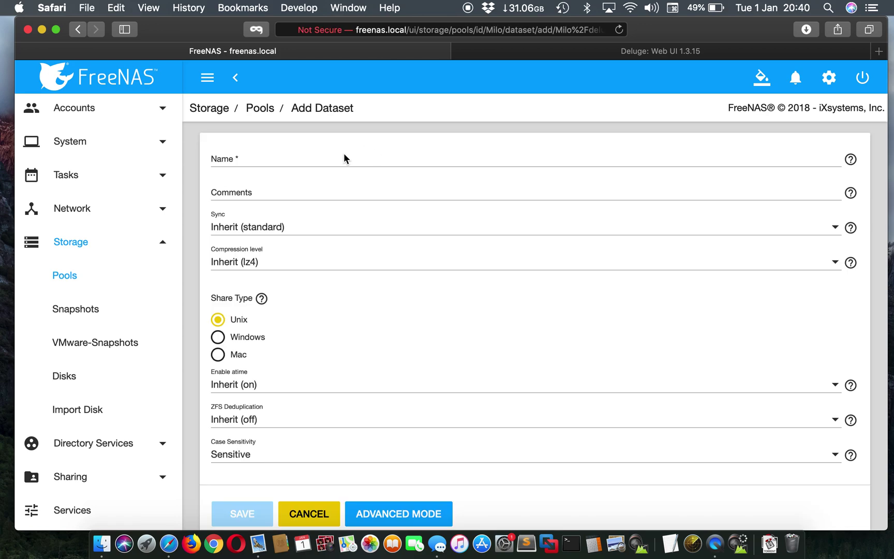
{"action": "left_click", "coordinate": [318, 161]}
{"action": "type", "text": "torrent"}
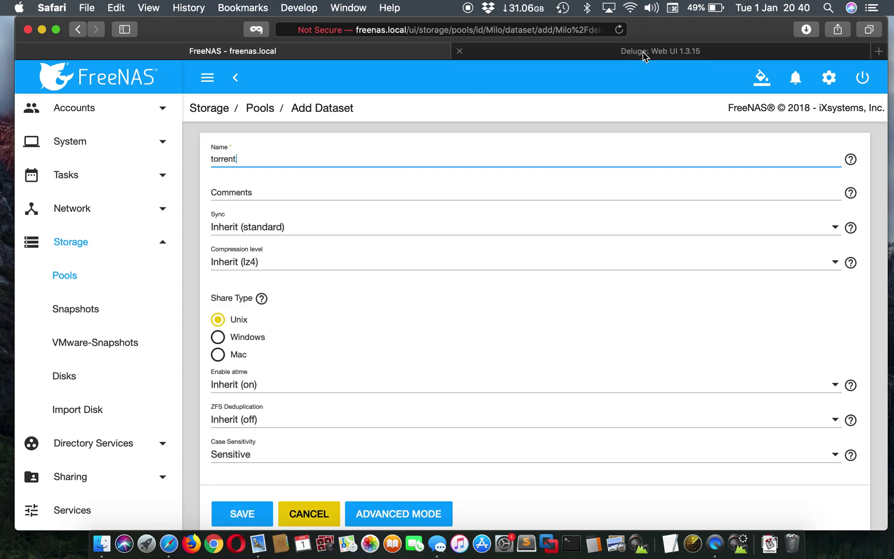
{"action": "left_click", "coordinate": [646, 52]}
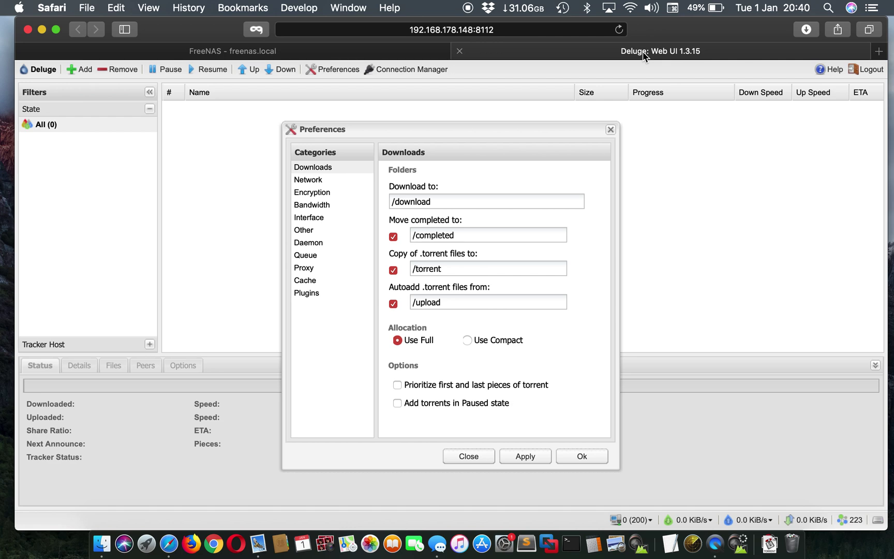
{"action": "left_click", "coordinate": [326, 53]}
{"action": "scroll", "coordinate": [463, 387], "scroll_direction": "down", "scroll_amount": 2}
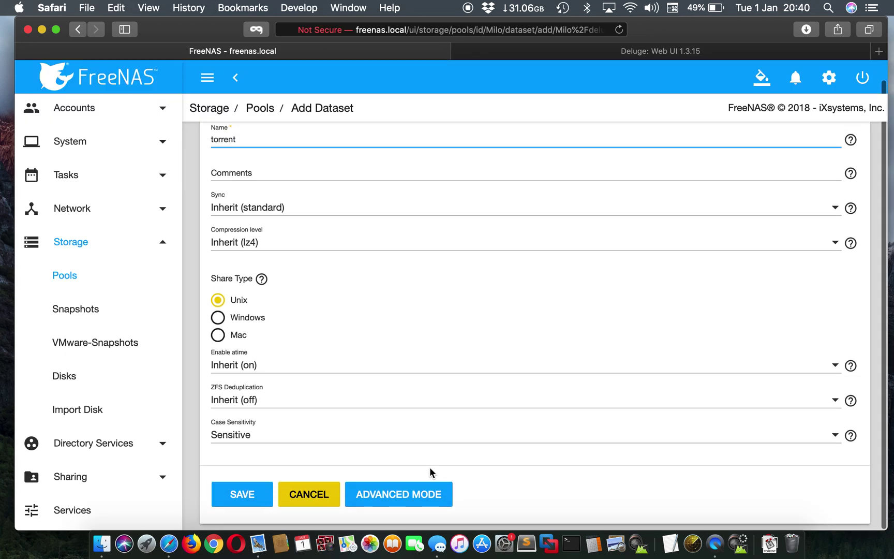
{"action": "left_click", "coordinate": [414, 498]}
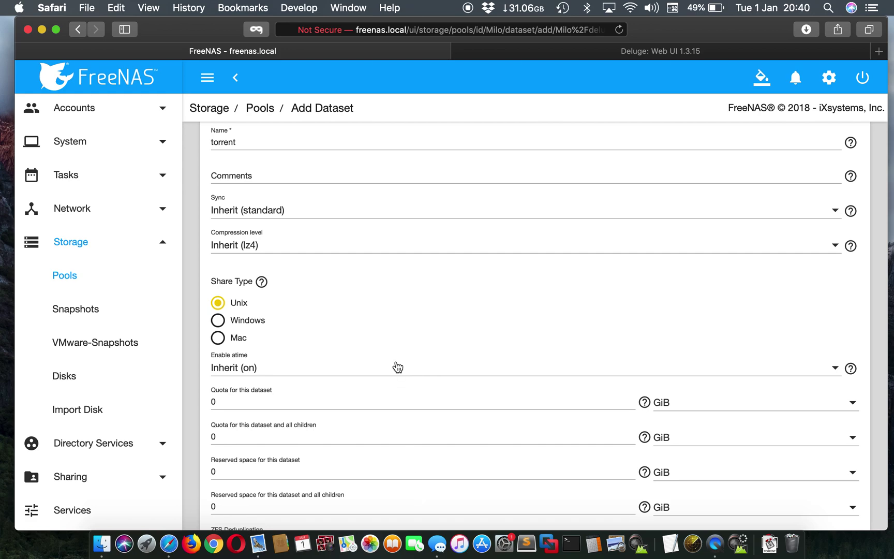
{"action": "scroll", "coordinate": [397, 367], "scroll_direction": "down", "scroll_amount": 8}
{"action": "left_click", "coordinate": [249, 506]}
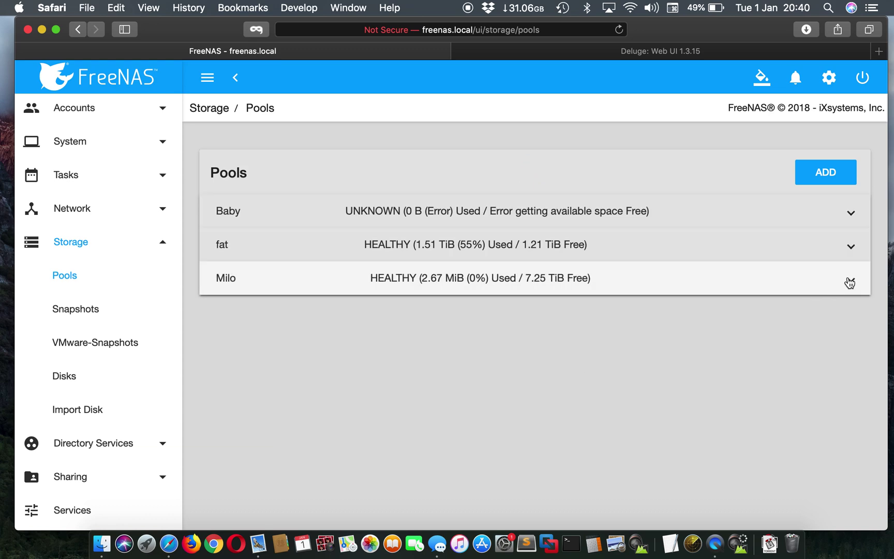
Add and save a child dataset named 'upload' under Milo/deluge
{"action": "left_click", "coordinate": [849, 283]}
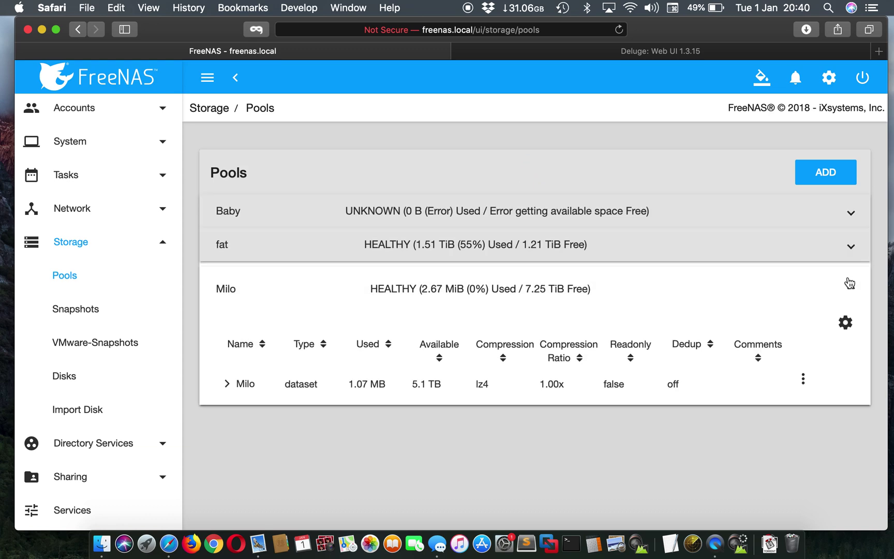
{"action": "left_click", "coordinate": [228, 390]}
{"action": "left_click", "coordinate": [803, 412]}
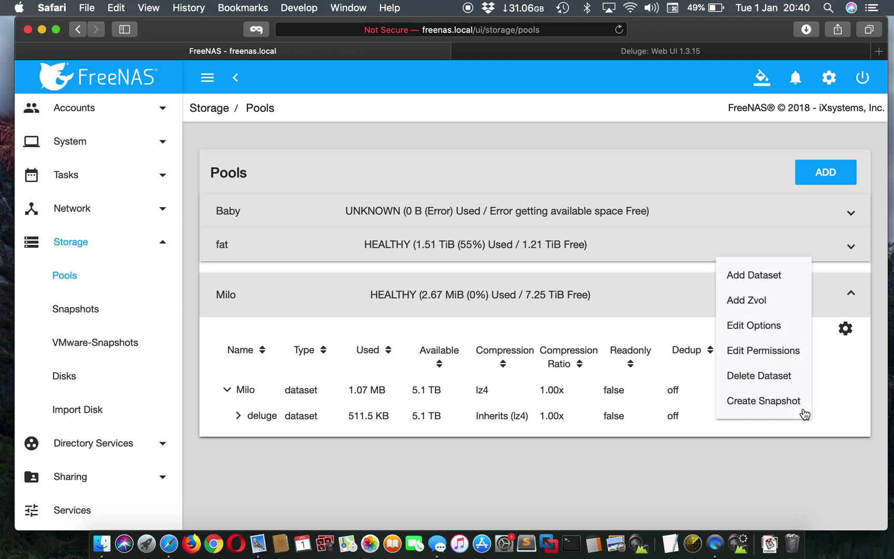
{"action": "left_click", "coordinate": [757, 283]}
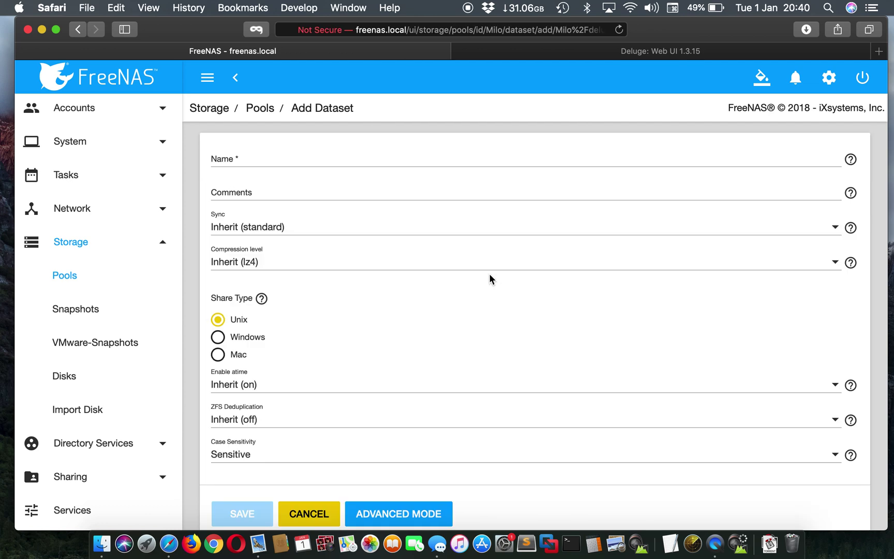
{"action": "left_click", "coordinate": [265, 162]}
{"action": "type", "text": "upload"}
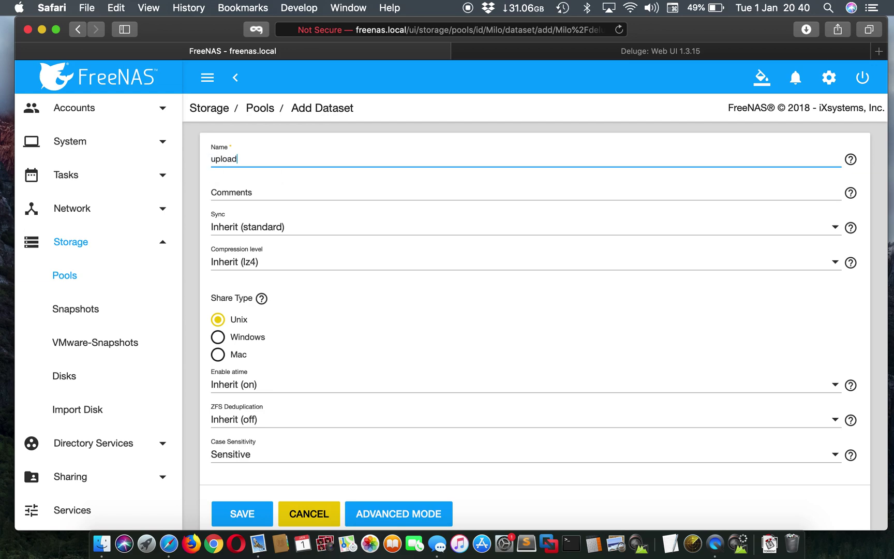
{"action": "scroll", "coordinate": [535, 310], "scroll_direction": "down", "scroll_amount": 1}
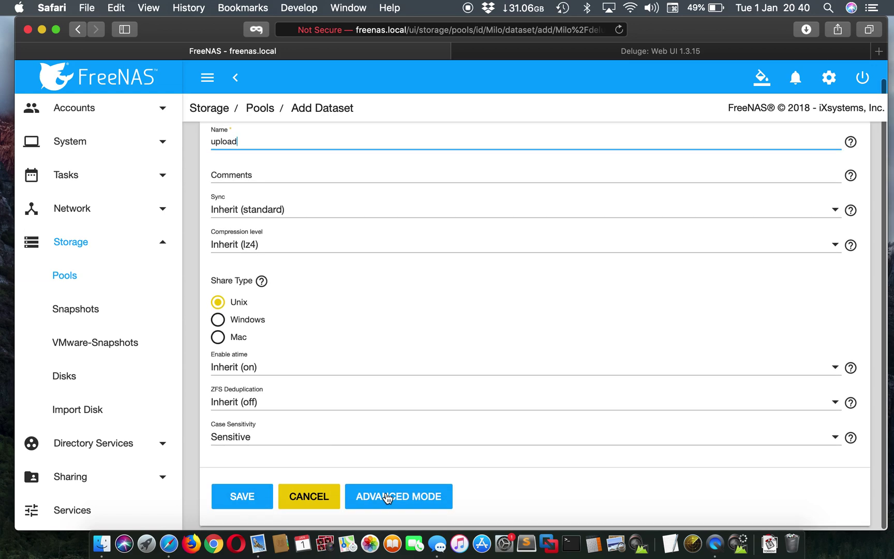
{"action": "left_click", "coordinate": [241, 496]}
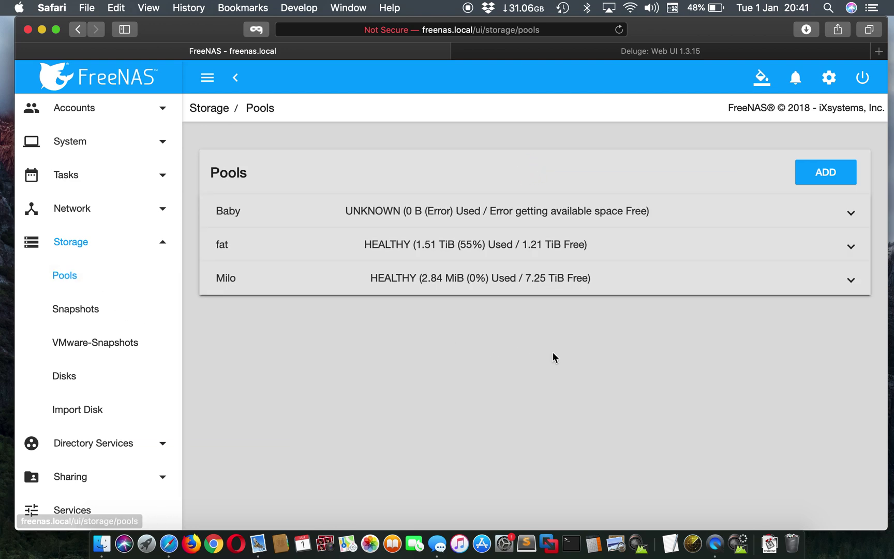
{"action": "left_click", "coordinate": [842, 293]}
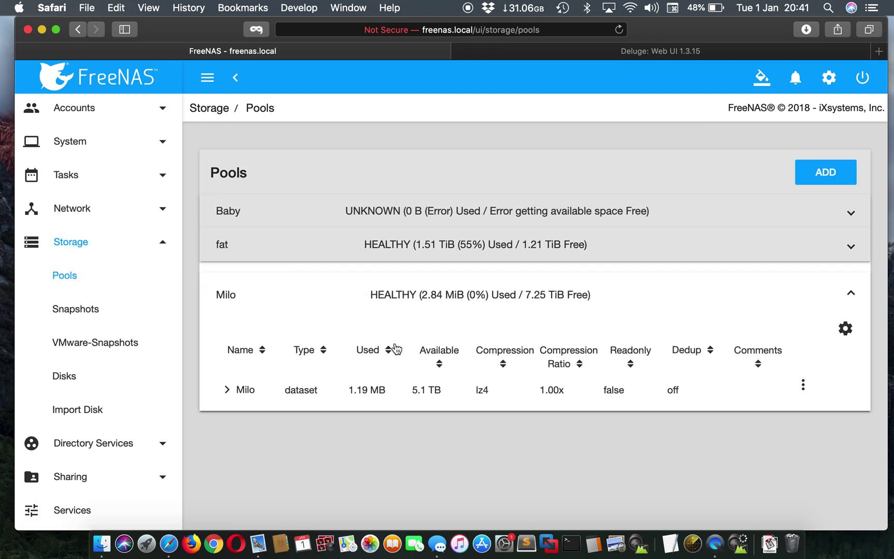
Open Edit Permissions for the completed dataset and set user and group to admin
{"action": "left_click", "coordinate": [229, 392]}
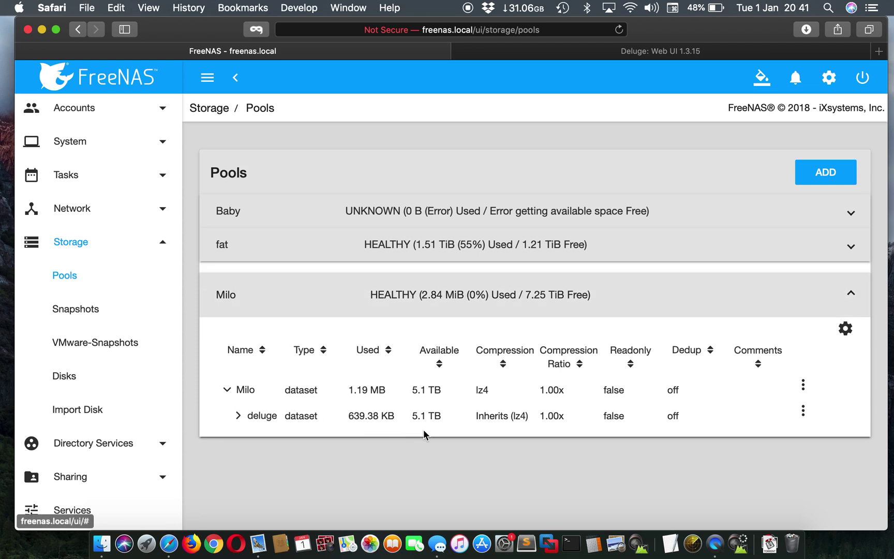
{"action": "left_click", "coordinate": [238, 417]}
{"action": "scroll", "coordinate": [326, 448], "scroll_direction": "down", "scroll_amount": 2}
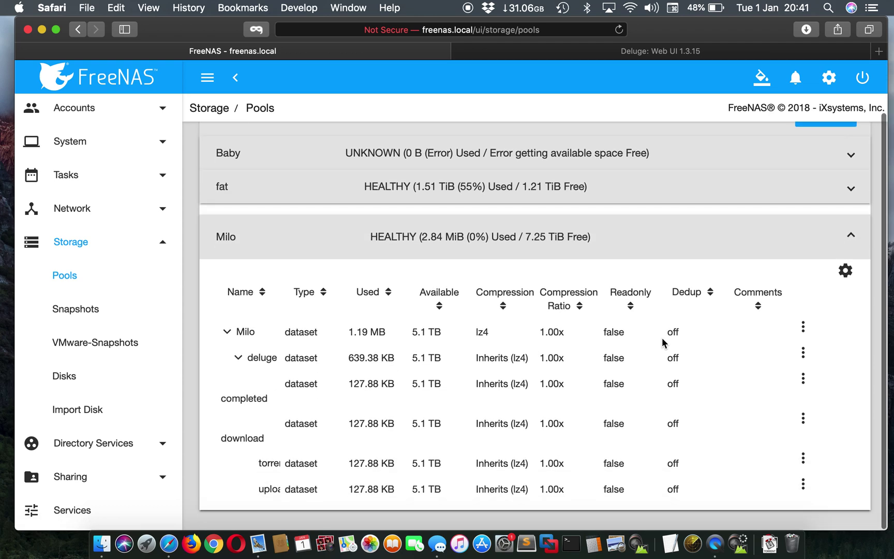
{"action": "left_click", "coordinate": [803, 378]}
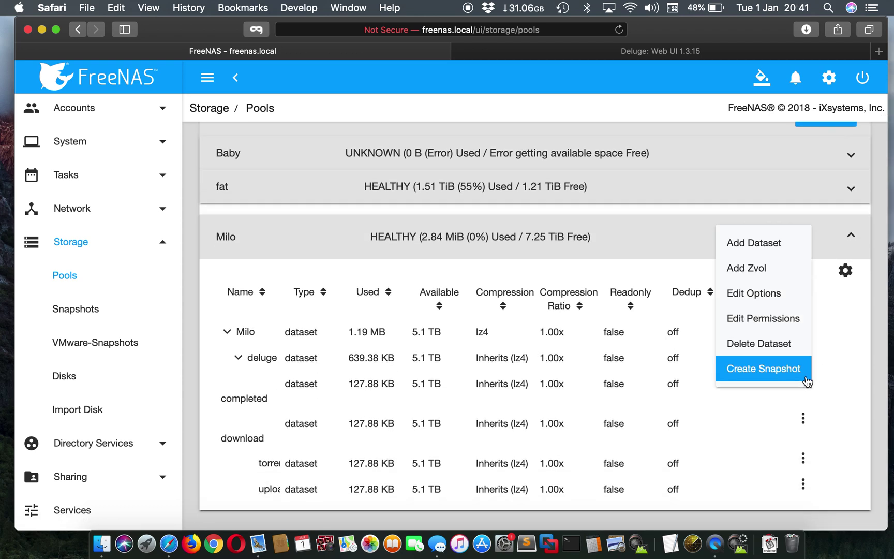
{"action": "left_click", "coordinate": [758, 320]}
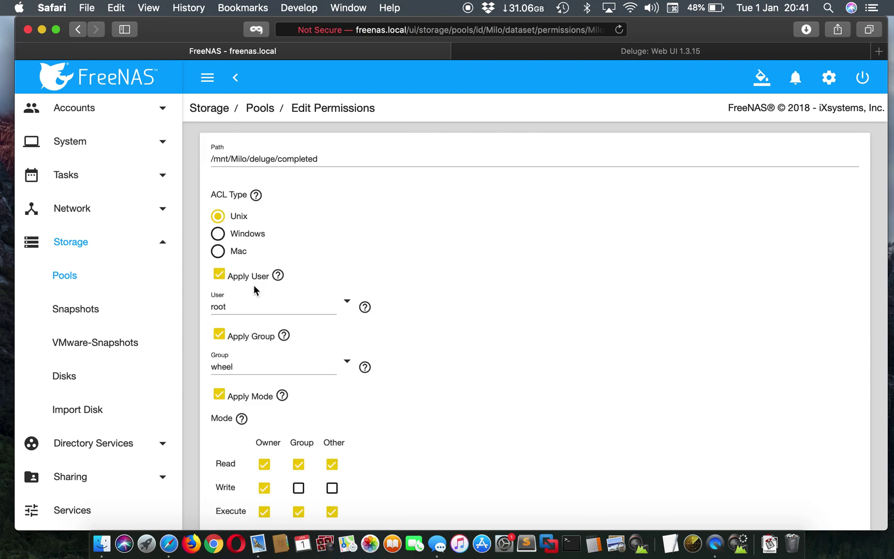
{"action": "left_click", "coordinate": [346, 301]}
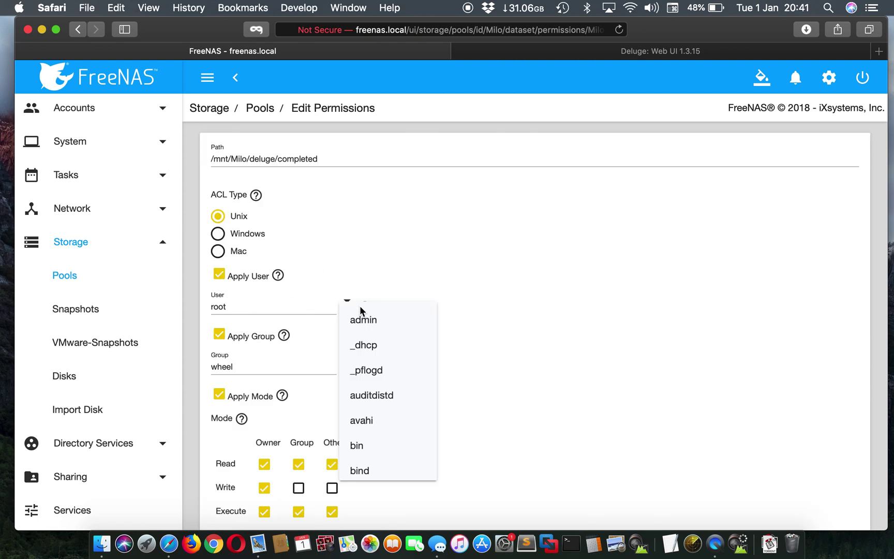
{"action": "left_click", "coordinate": [361, 316]}
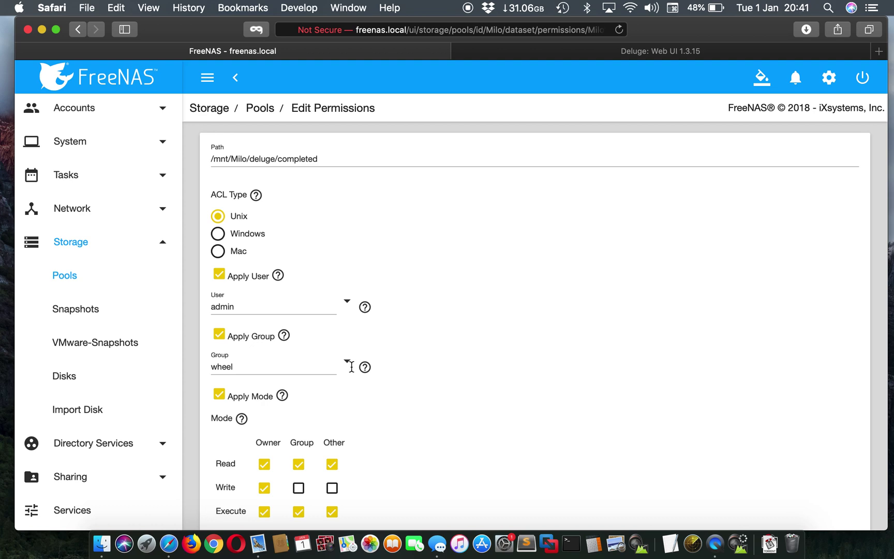
{"action": "left_click", "coordinate": [350, 365]}
{"action": "left_click", "coordinate": [374, 235]}
Grant group and other write access, apply recursively past the warning, and save
{"action": "scroll", "coordinate": [411, 355], "scroll_direction": "down", "scroll_amount": 1}
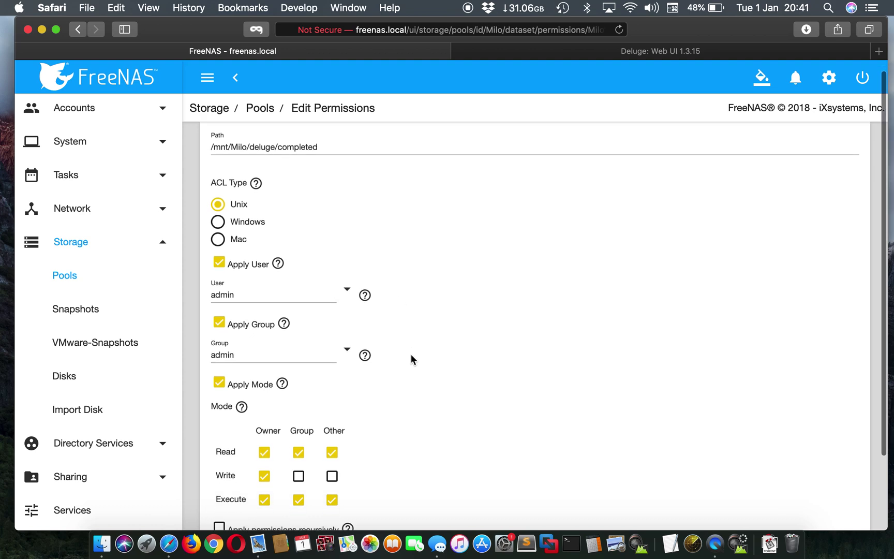
{"action": "scroll", "coordinate": [411, 354], "scroll_direction": "down", "scroll_amount": 3}
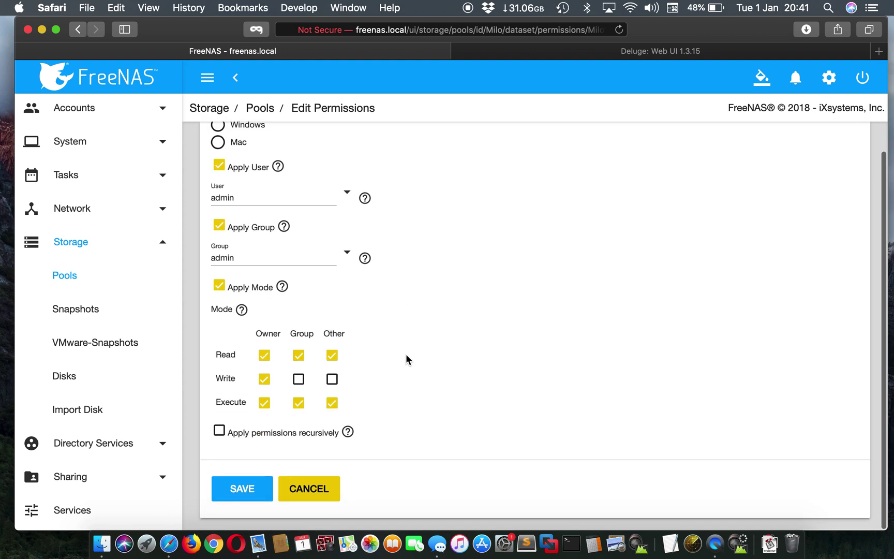
{"action": "left_click", "coordinate": [299, 388]}
{"action": "left_click", "coordinate": [331, 387]}
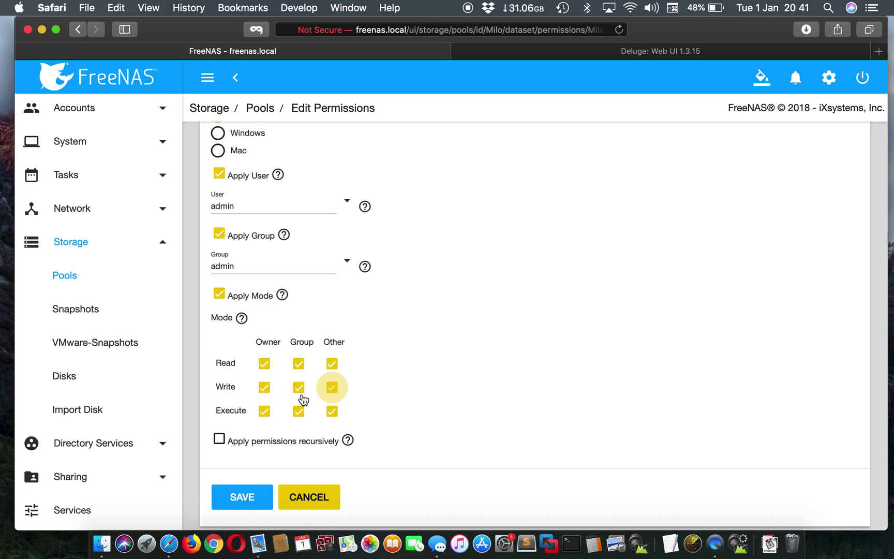
{"action": "left_click", "coordinate": [219, 438]}
{"action": "left_click", "coordinate": [291, 339]}
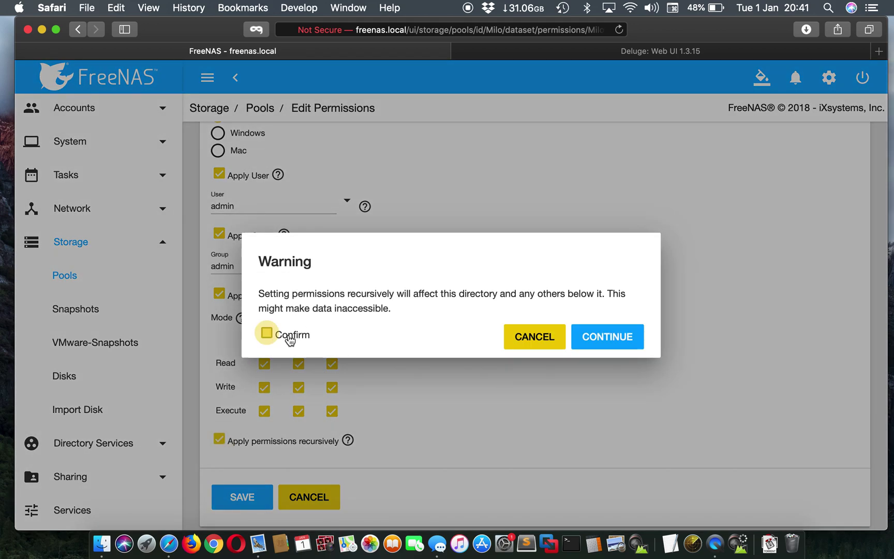
{"action": "left_click", "coordinate": [594, 342]}
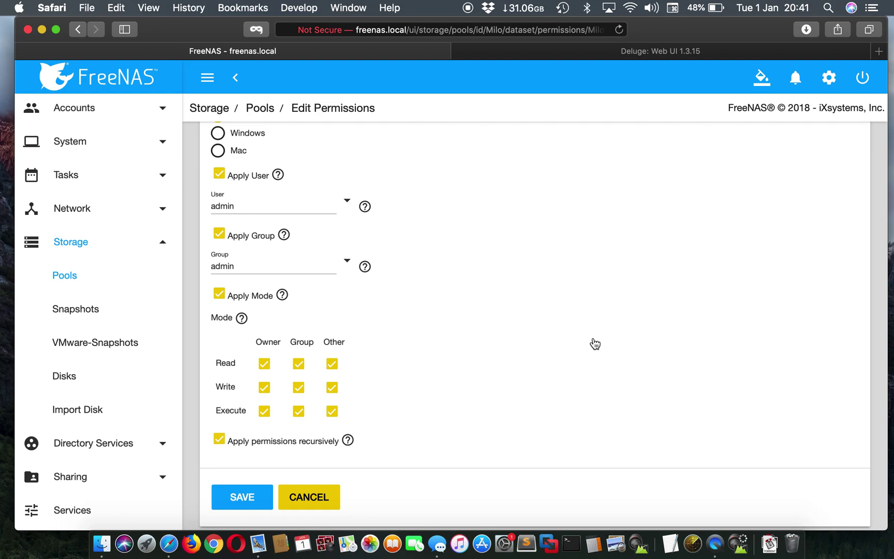
{"action": "left_click", "coordinate": [249, 499]}
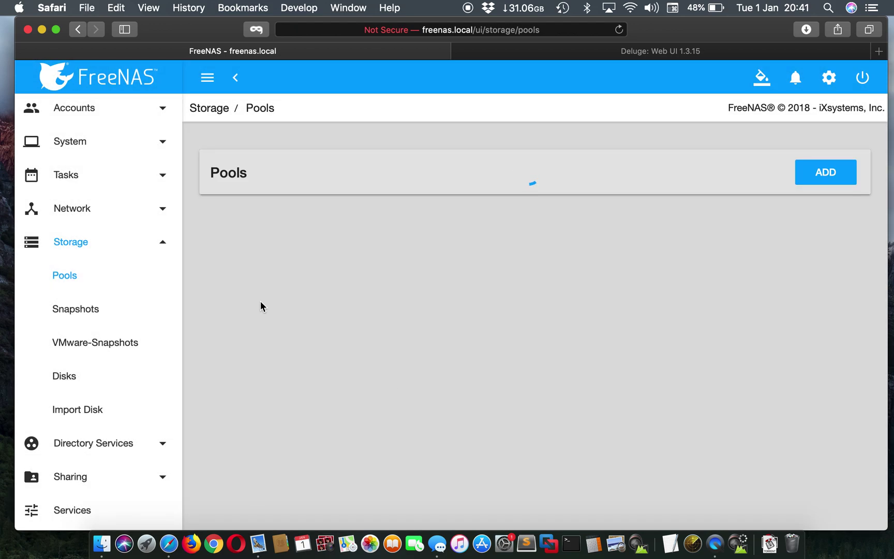
Open Edit Permissions for the download dataset and make admin its user and group
{"action": "left_click", "coordinate": [247, 290]}
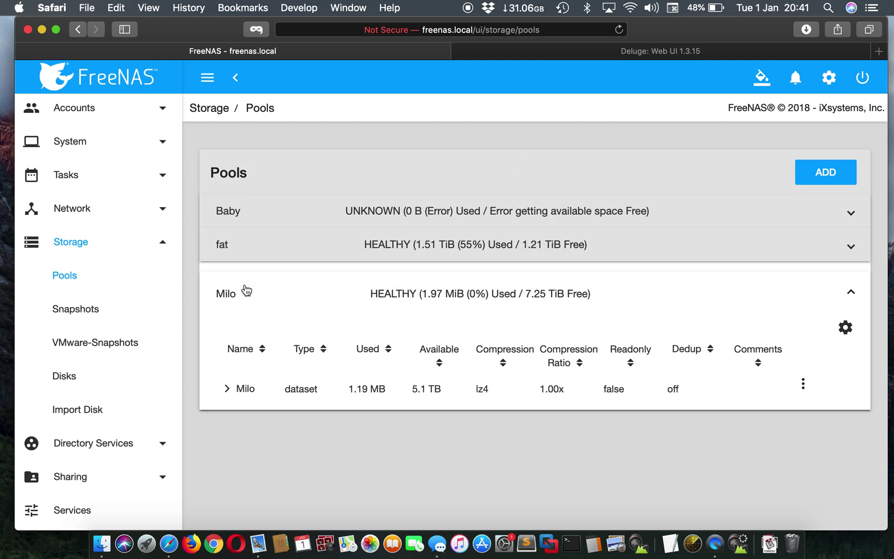
{"action": "left_click", "coordinate": [227, 390]}
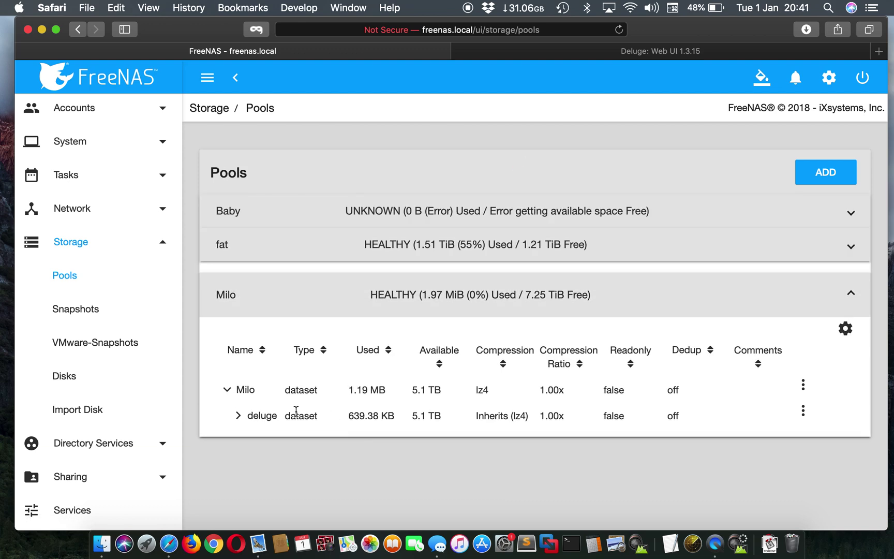
{"action": "left_click", "coordinate": [239, 417]}
{"action": "scroll", "coordinate": [651, 479], "scroll_direction": "down", "scroll_amount": 2}
{"action": "scroll", "coordinate": [651, 479], "scroll_direction": "down", "scroll_amount": 1}
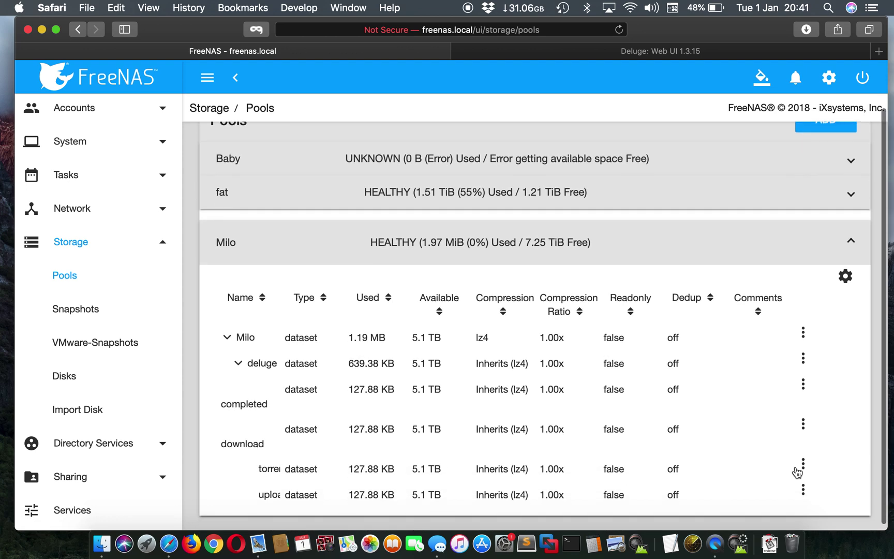
{"action": "left_click", "coordinate": [805, 431]}
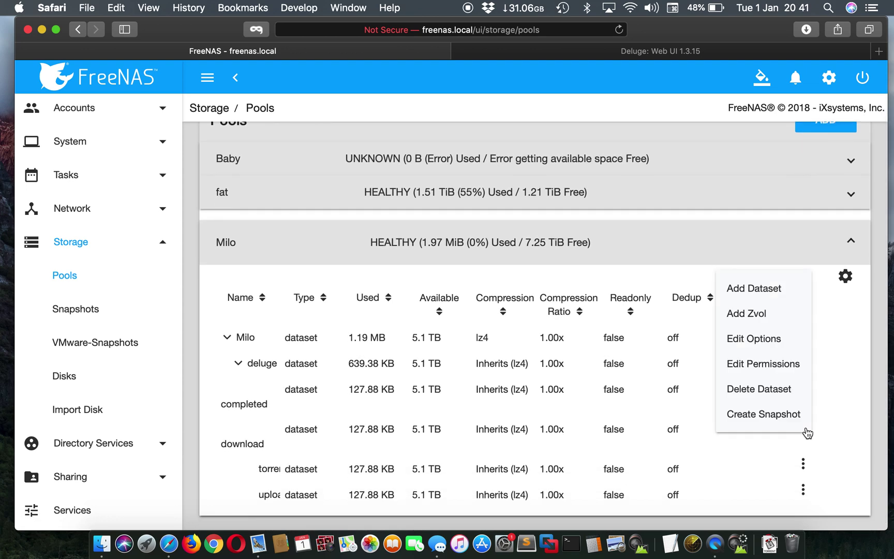
{"action": "left_click", "coordinate": [784, 366]}
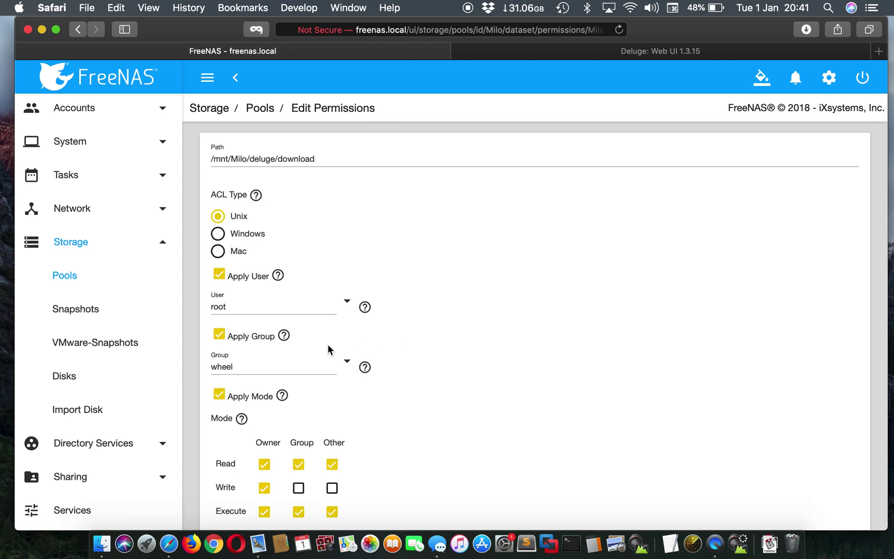
{"action": "left_click", "coordinate": [347, 306]}
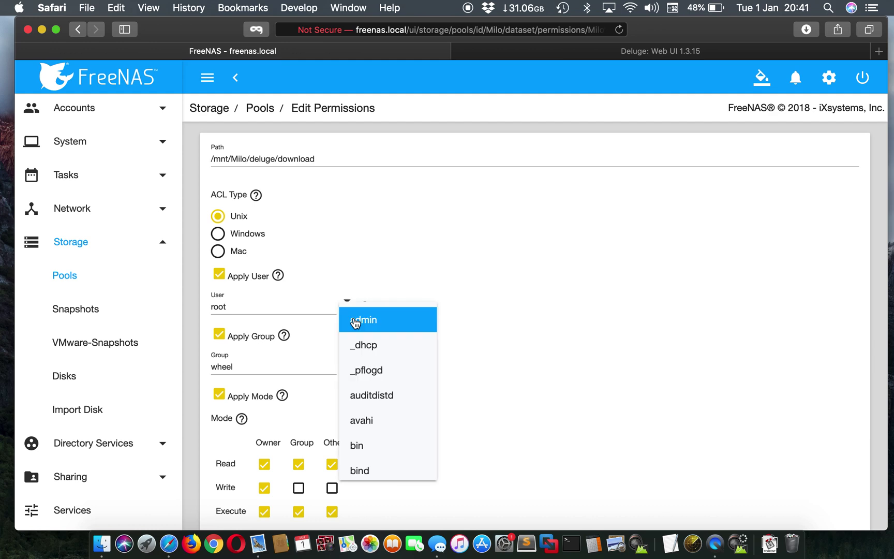
{"action": "left_click", "coordinate": [355, 318]}
{"action": "left_click", "coordinate": [347, 363]}
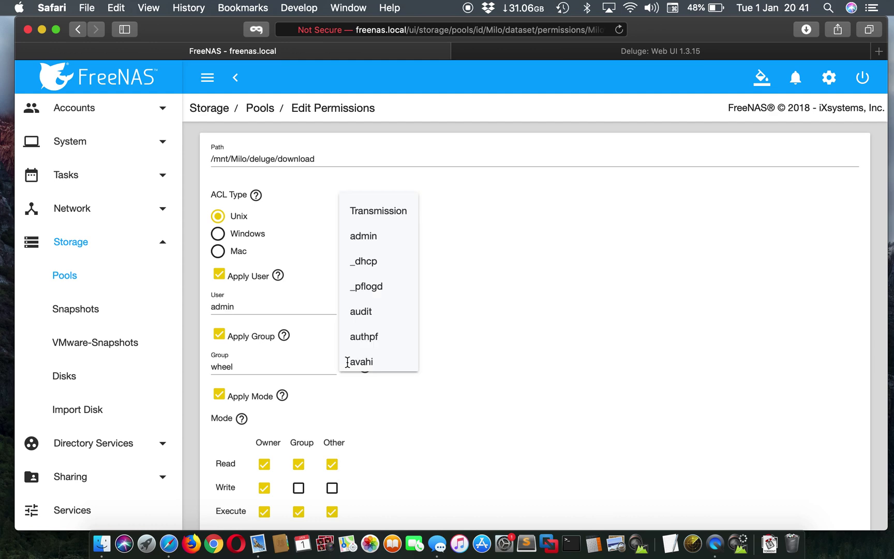
{"action": "left_click", "coordinate": [365, 237]}
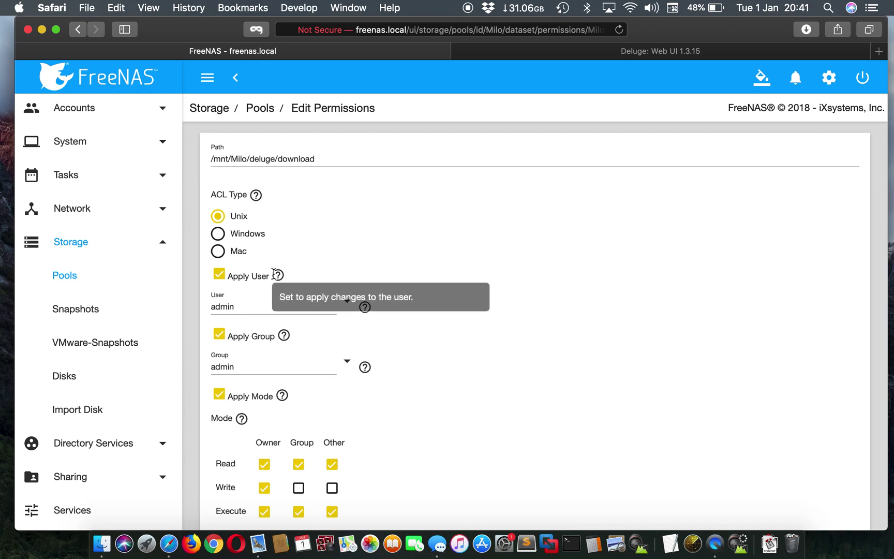
Add write for other and group, confirm recursive application, and save the permissions
{"action": "scroll", "coordinate": [365, 307], "scroll_direction": "down", "scroll_amount": 3}
{"action": "left_click", "coordinate": [332, 388]}
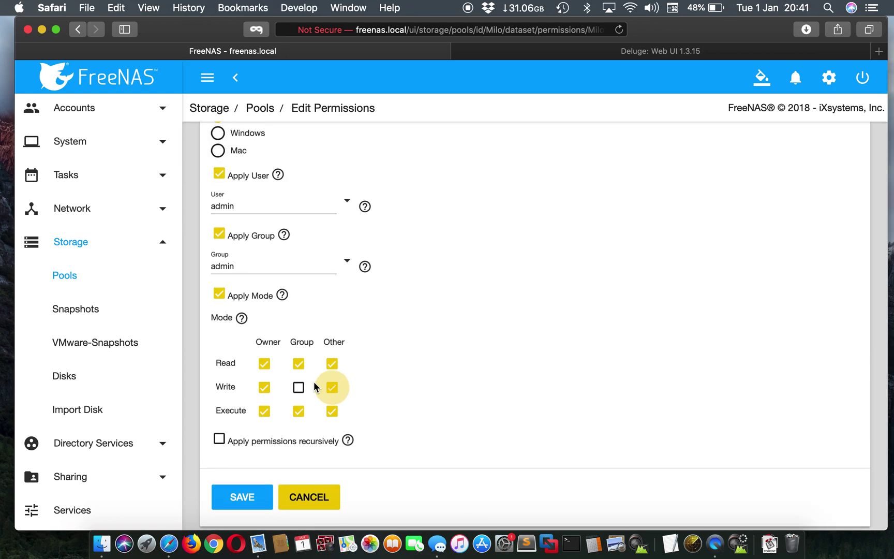
{"action": "left_click", "coordinate": [299, 388]}
{"action": "left_click", "coordinate": [220, 440]}
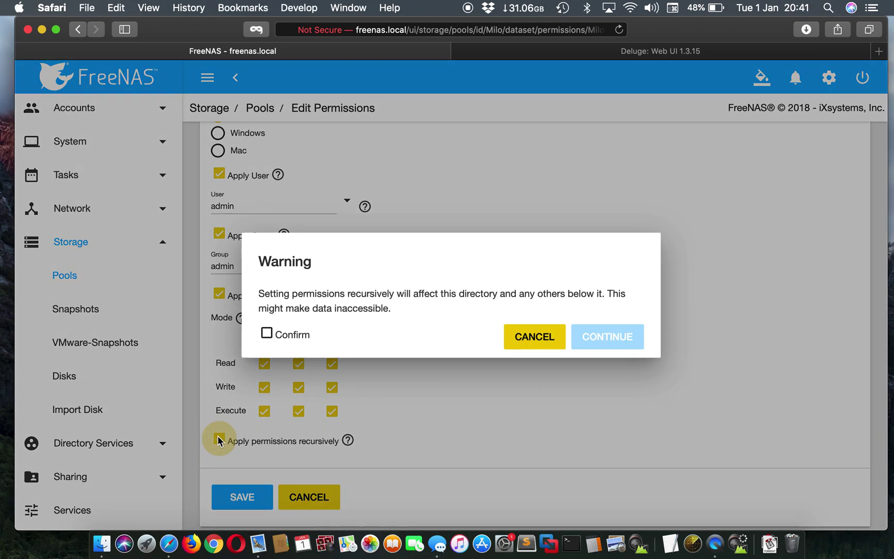
{"action": "left_click", "coordinate": [292, 335]}
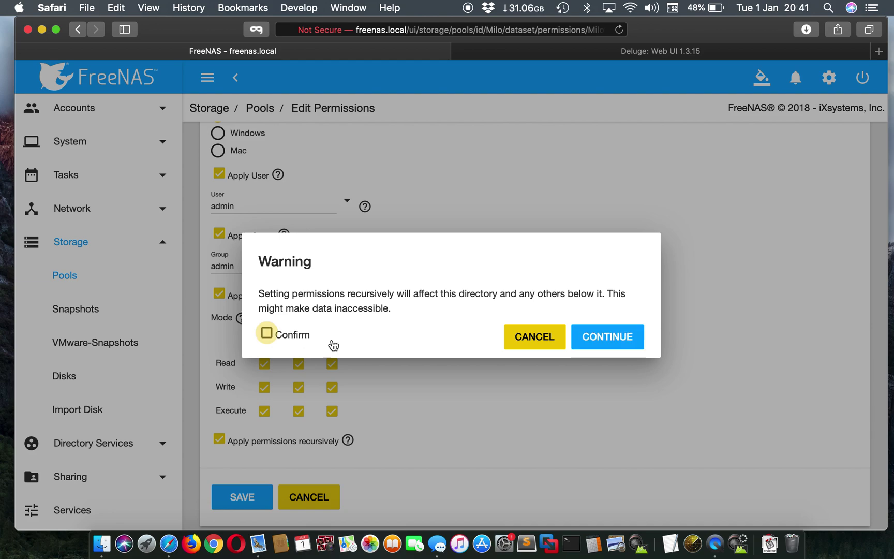
{"action": "left_click", "coordinate": [622, 335]}
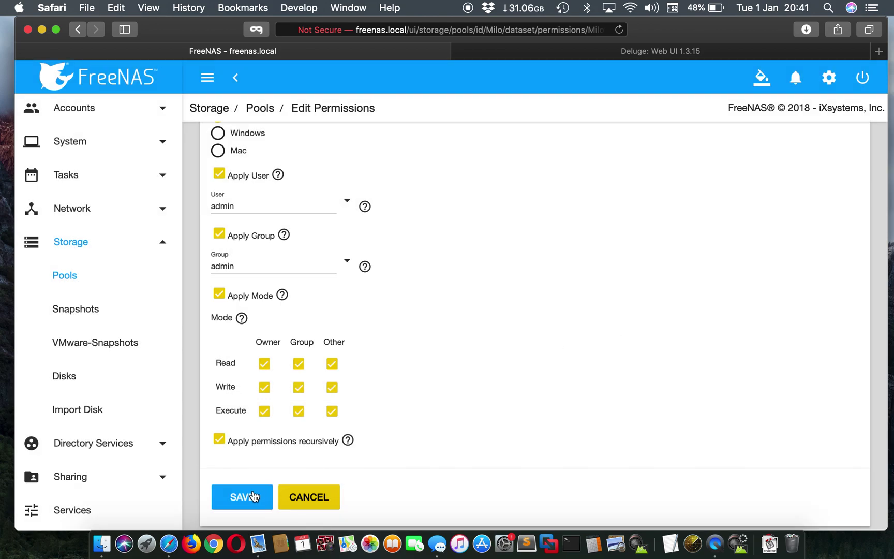
{"action": "left_click", "coordinate": [253, 496]}
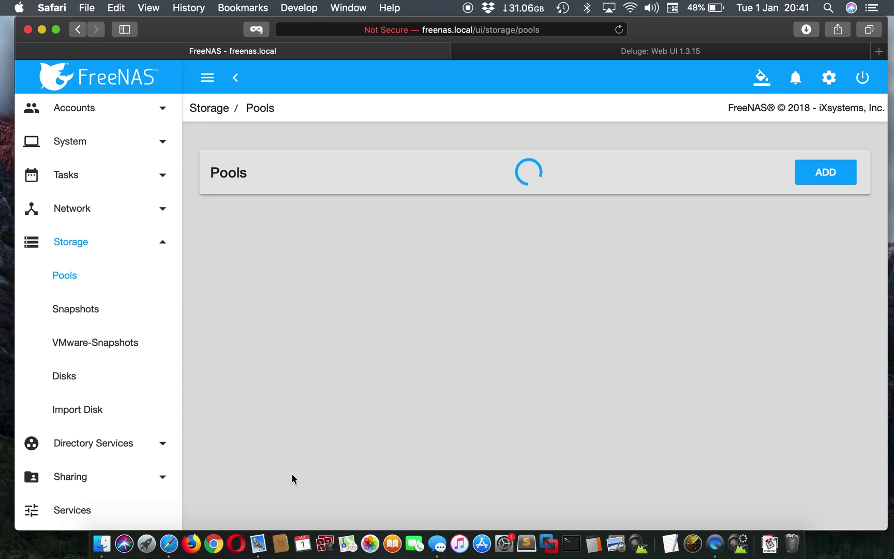
Open Edit Permissions for the torrent dataset and set admin as user and group
{"action": "left_click", "coordinate": [830, 293]}
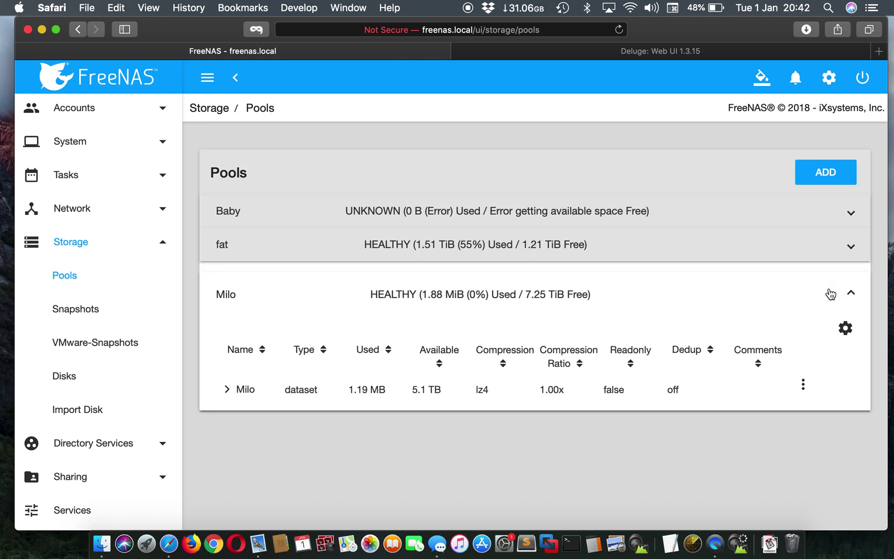
{"action": "left_click", "coordinate": [227, 395]}
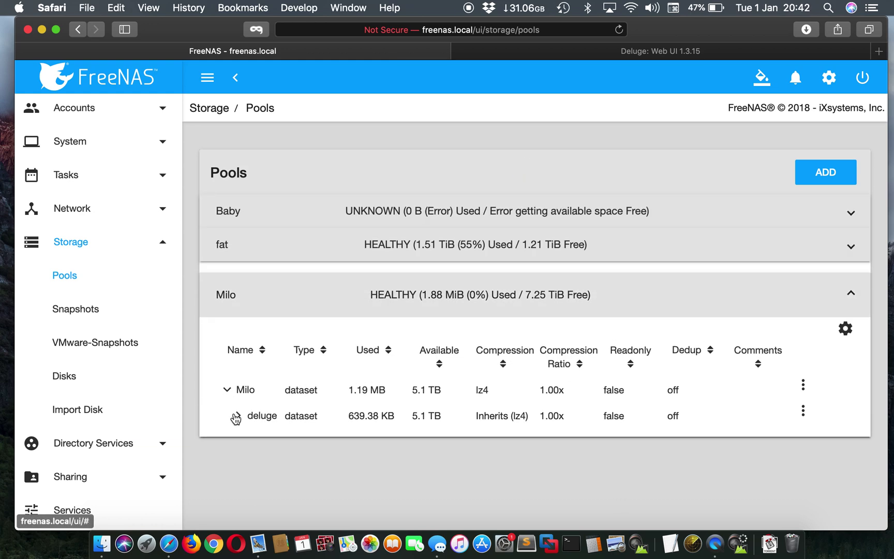
{"action": "left_click", "coordinate": [238, 417]}
{"action": "scroll", "coordinate": [746, 454], "scroll_direction": "down", "scroll_amount": 3}
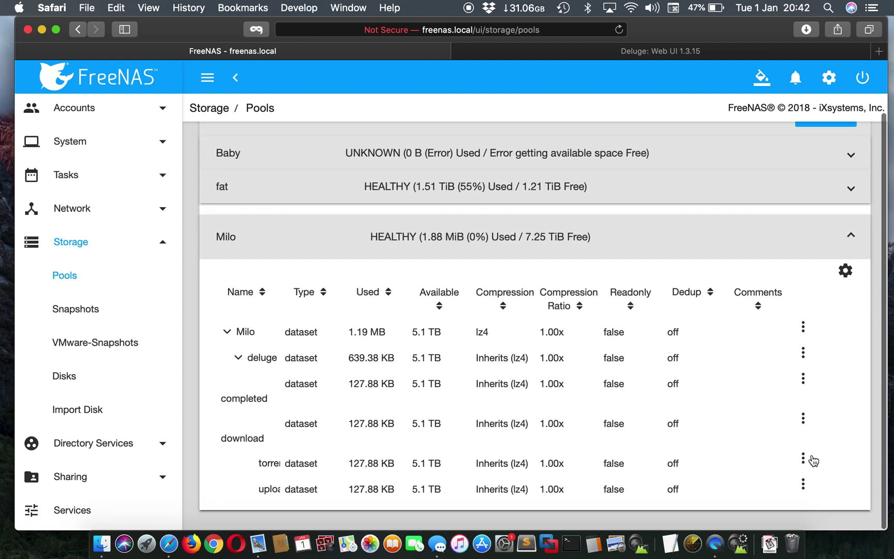
{"action": "left_click", "coordinate": [803, 459]}
{"action": "left_click", "coordinate": [786, 399]}
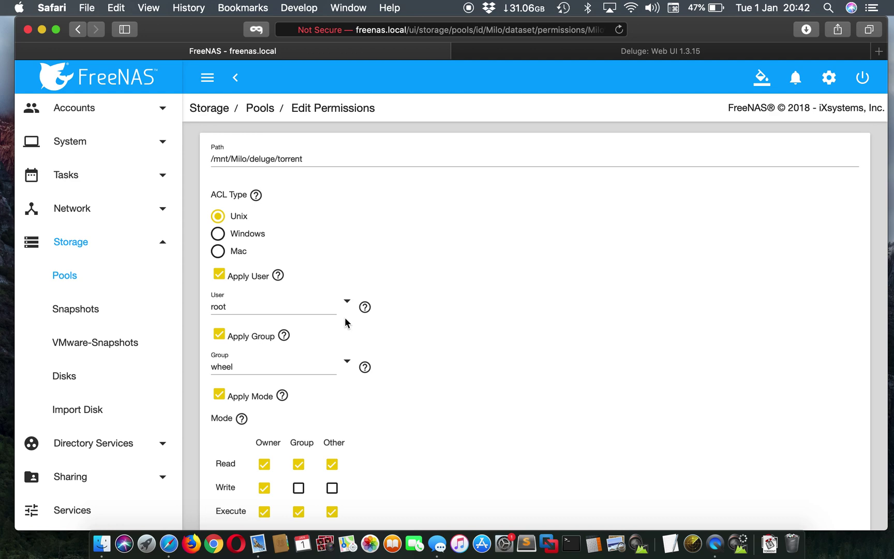
{"action": "left_click", "coordinate": [348, 306]}
{"action": "left_click", "coordinate": [348, 319]}
{"action": "left_click", "coordinate": [346, 361]}
{"action": "left_click", "coordinate": [367, 239]}
Give group and others write access, apply recursively with confirmation, and save
{"action": "scroll", "coordinate": [356, 409], "scroll_direction": "down", "scroll_amount": 3}
{"action": "left_click", "coordinate": [302, 388]}
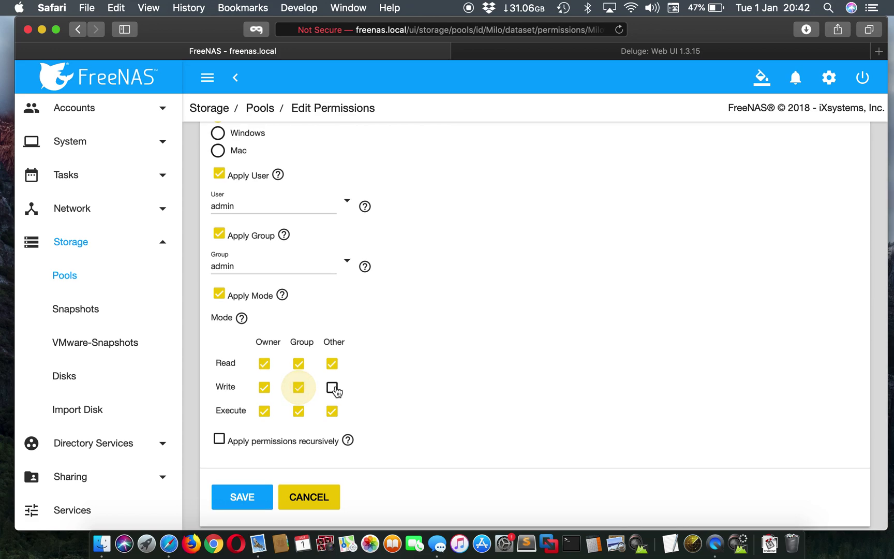
{"action": "left_click", "coordinate": [332, 388]}
{"action": "left_click", "coordinate": [219, 439]}
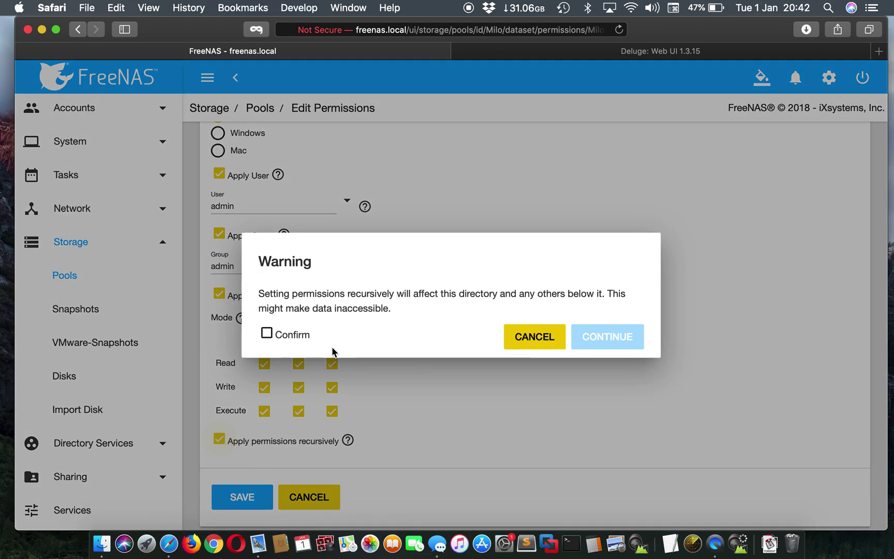
{"action": "left_click", "coordinate": [281, 339]}
{"action": "left_click", "coordinate": [593, 341]}
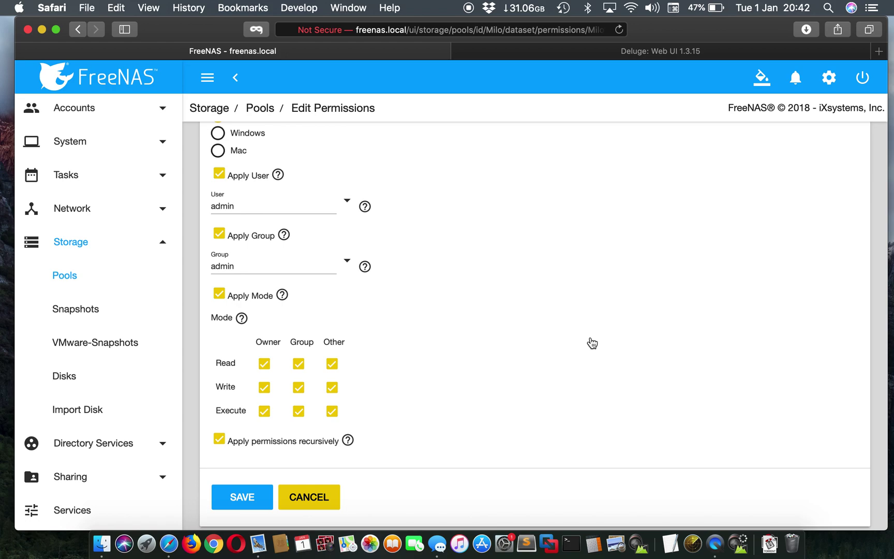
{"action": "left_click", "coordinate": [240, 498]}
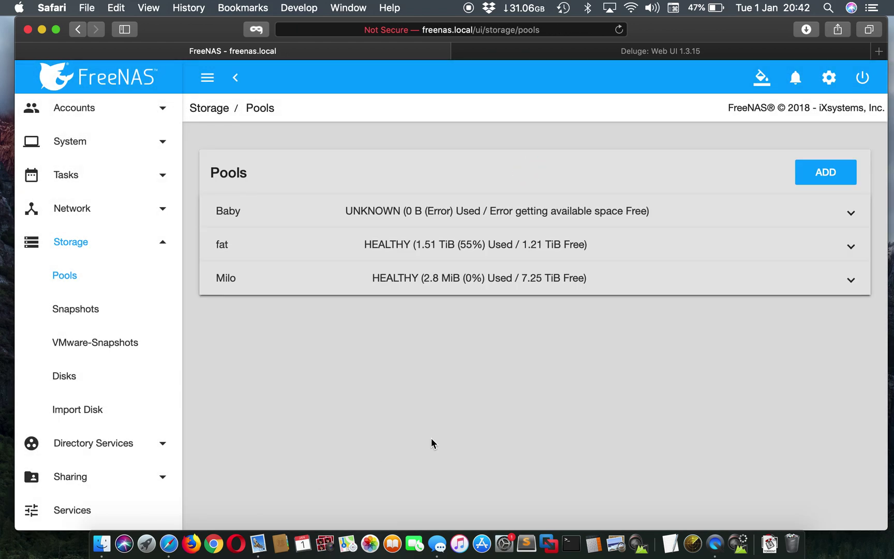
Expand Milo > deluge and open Edit Permissions for /mnt/Milo/deluge/upload
{"action": "left_click", "coordinate": [824, 295]}
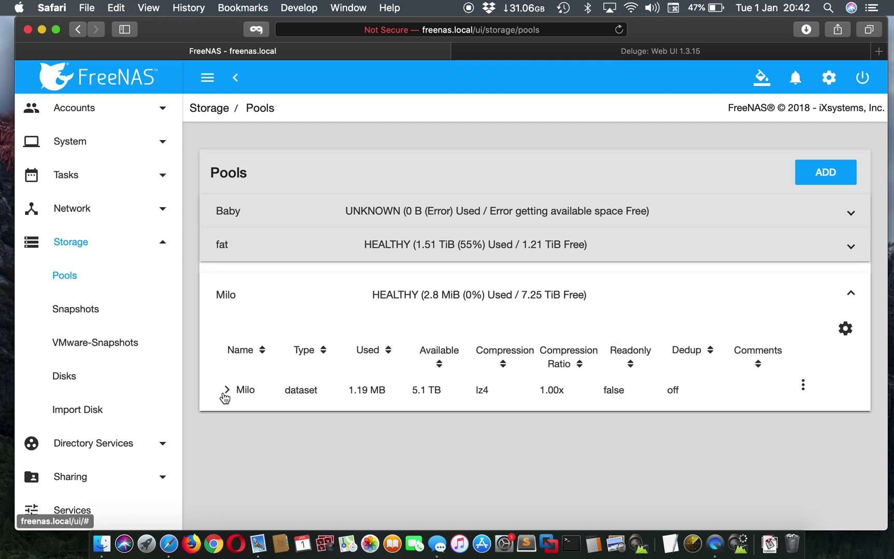
{"action": "left_click", "coordinate": [226, 391]}
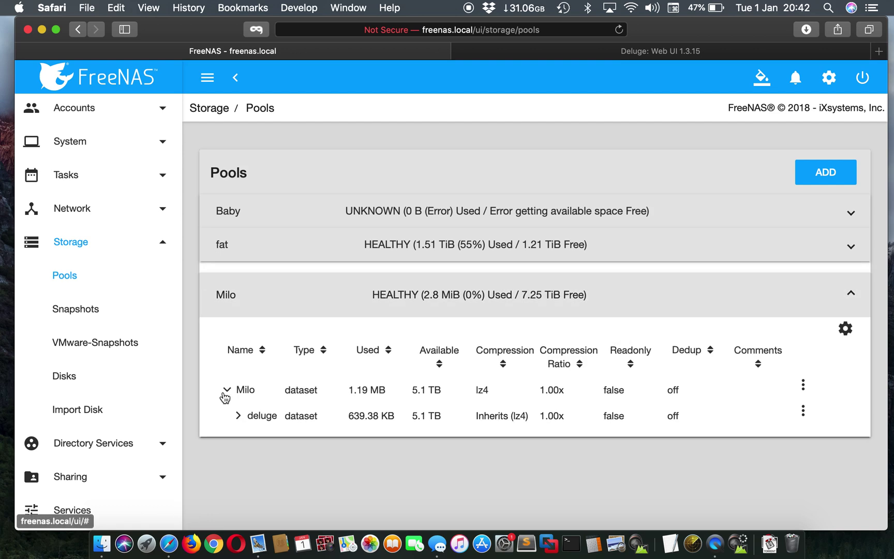
{"action": "left_click", "coordinate": [236, 416]}
{"action": "scroll", "coordinate": [396, 470], "scroll_direction": "down", "scroll_amount": 3}
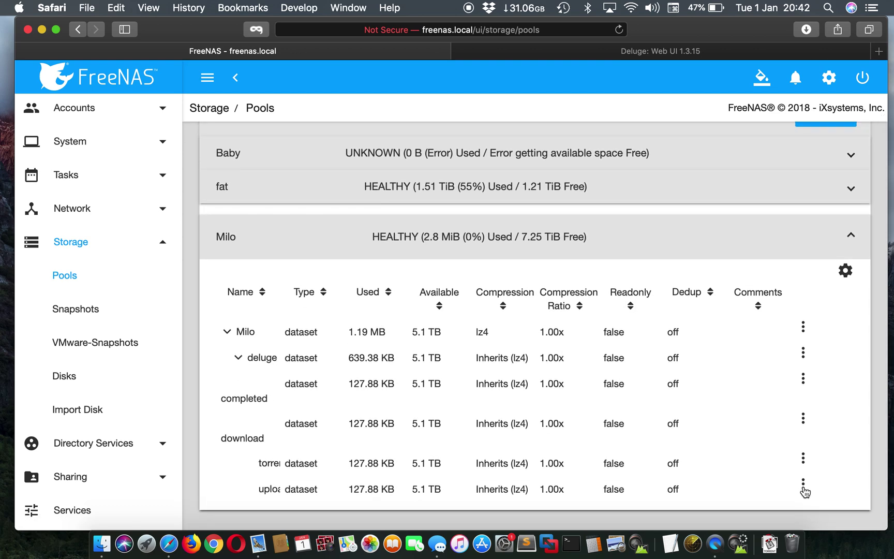
{"action": "left_click", "coordinate": [803, 489]}
{"action": "left_click", "coordinate": [778, 430]}
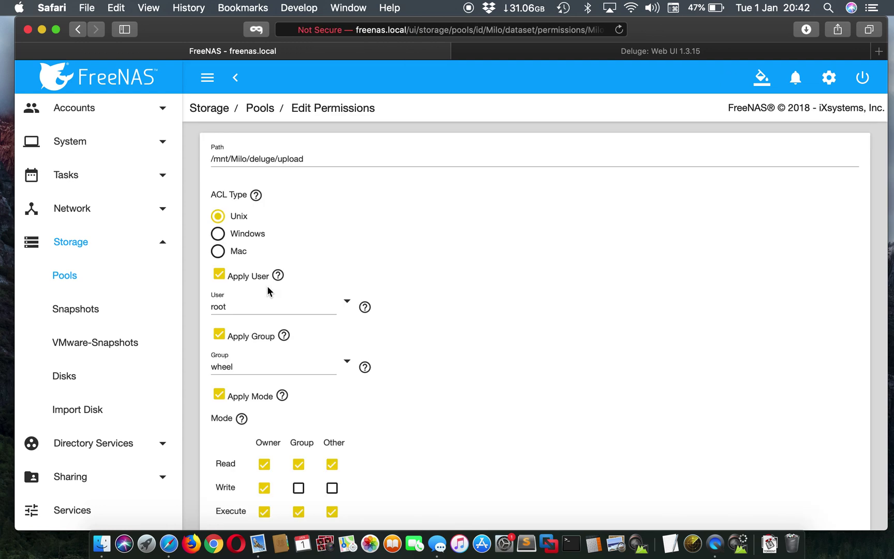
Set the upload dataset's user and group to admin, add group and other write, apply recursively, and save
{"action": "left_click", "coordinate": [348, 300]}
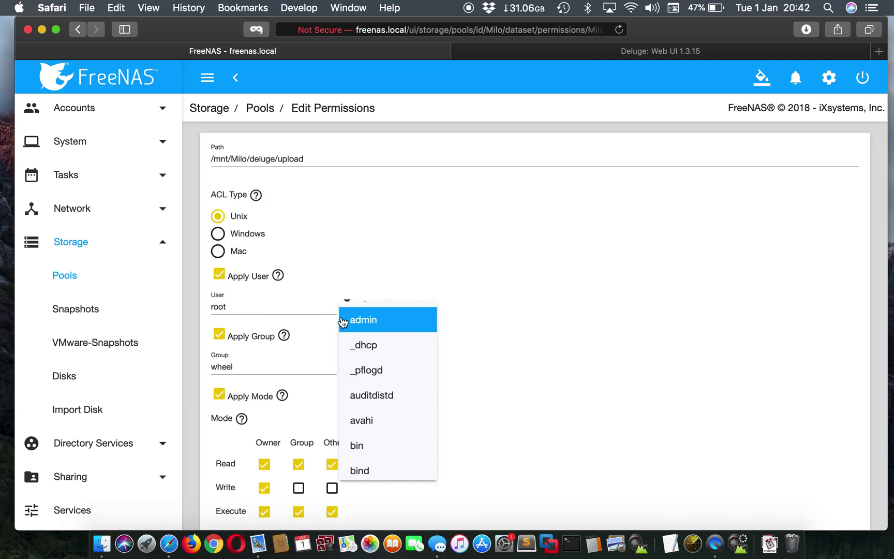
{"action": "left_click", "coordinate": [343, 319]}
{"action": "left_click", "coordinate": [343, 366]}
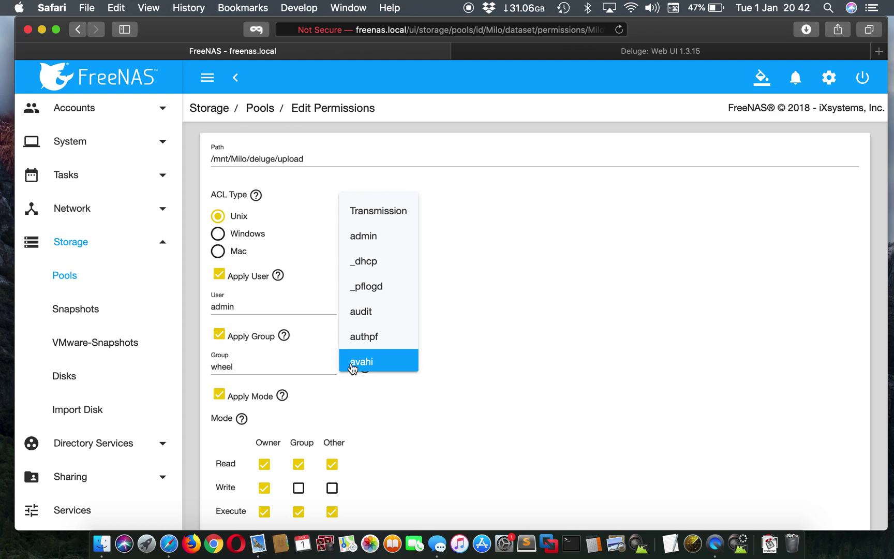
{"action": "left_click", "coordinate": [372, 237]}
{"action": "scroll", "coordinate": [301, 419], "scroll_direction": "down", "scroll_amount": 4}
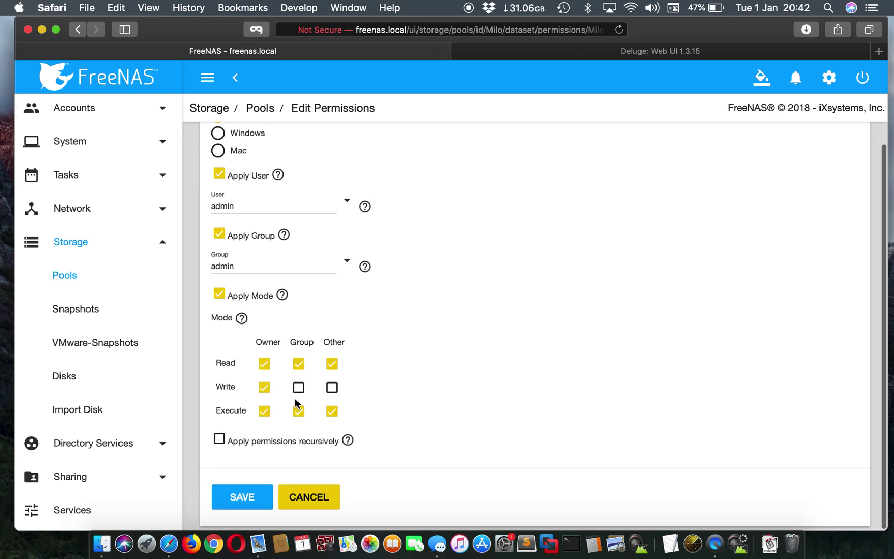
{"action": "left_click", "coordinate": [298, 395]}
{"action": "left_click", "coordinate": [332, 389]}
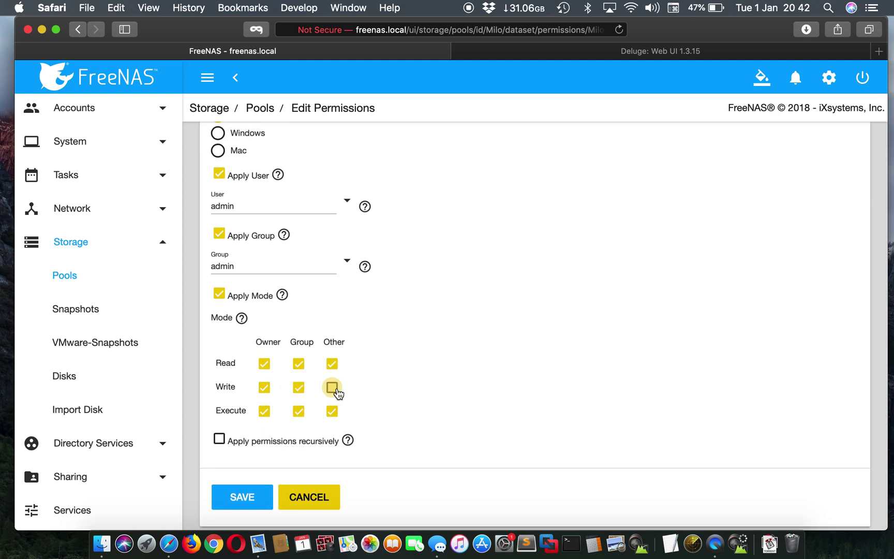
{"action": "left_click", "coordinate": [219, 439]}
{"action": "left_click", "coordinate": [278, 336]}
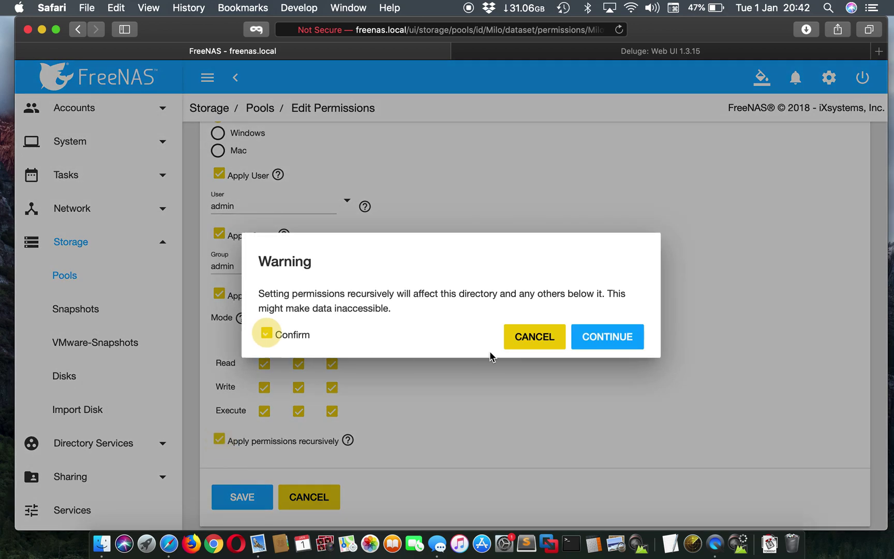
{"action": "left_click", "coordinate": [590, 339]}
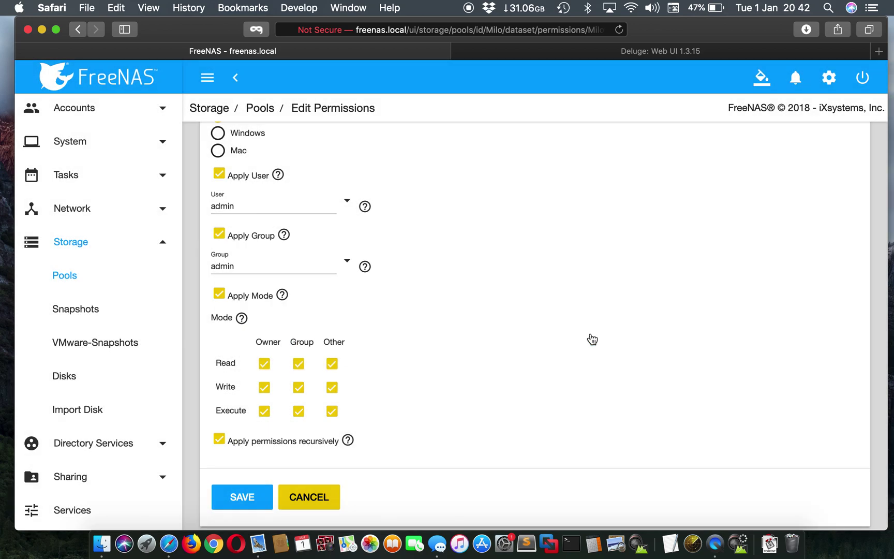
{"action": "left_click", "coordinate": [258, 492]}
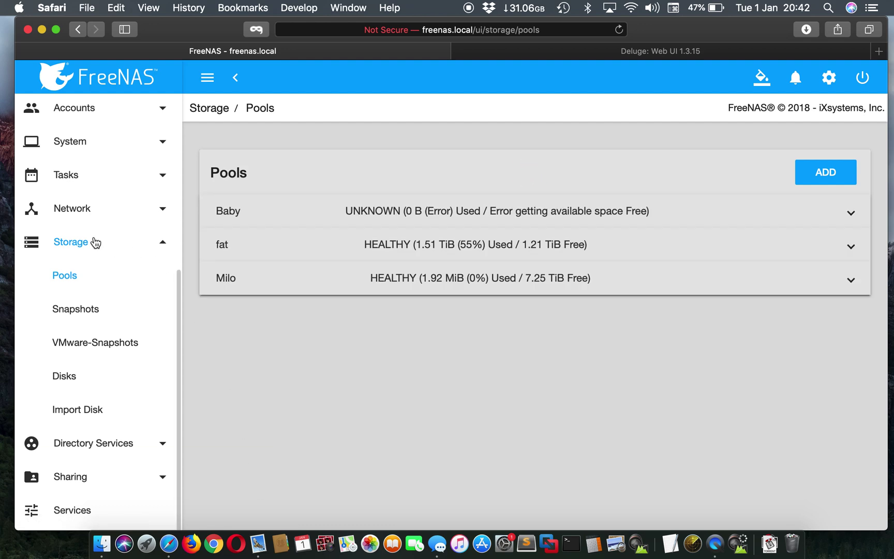
Go to Sharing > Apple (AFP) Shares, add a new share, and browse for its path
{"action": "left_click", "coordinate": [80, 243]}
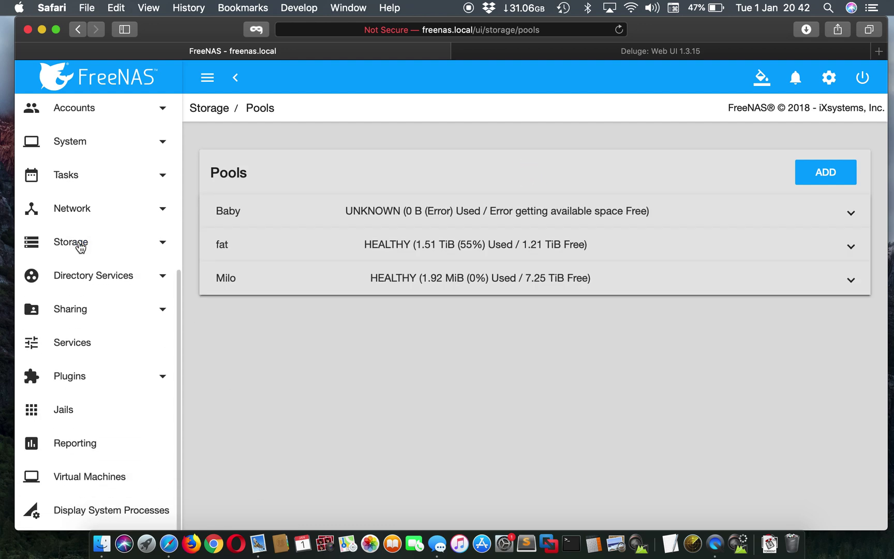
{"action": "left_click", "coordinate": [99, 308]}
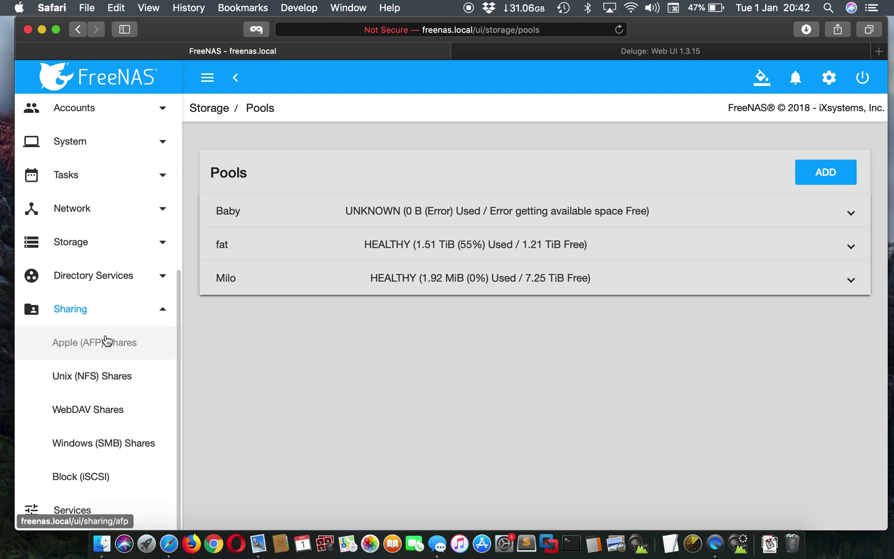
{"action": "left_click", "coordinate": [106, 341]}
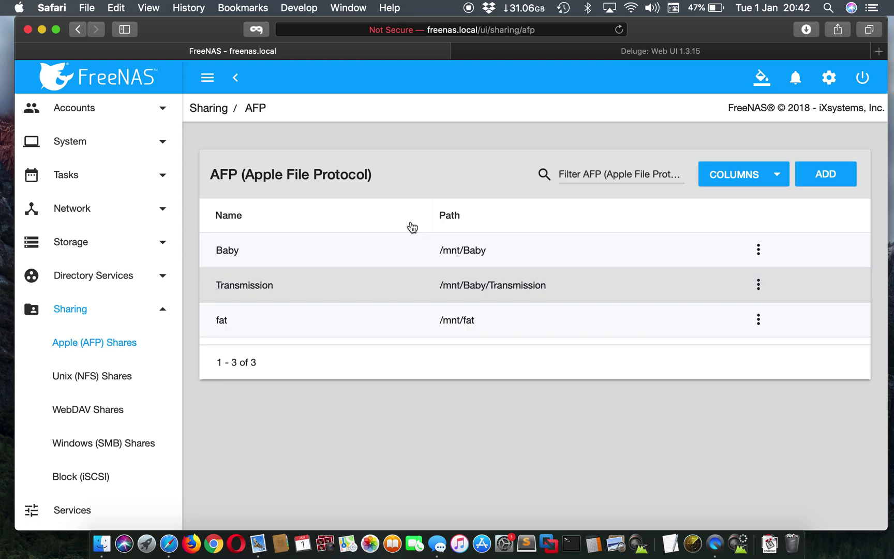
{"action": "left_click", "coordinate": [819, 171]}
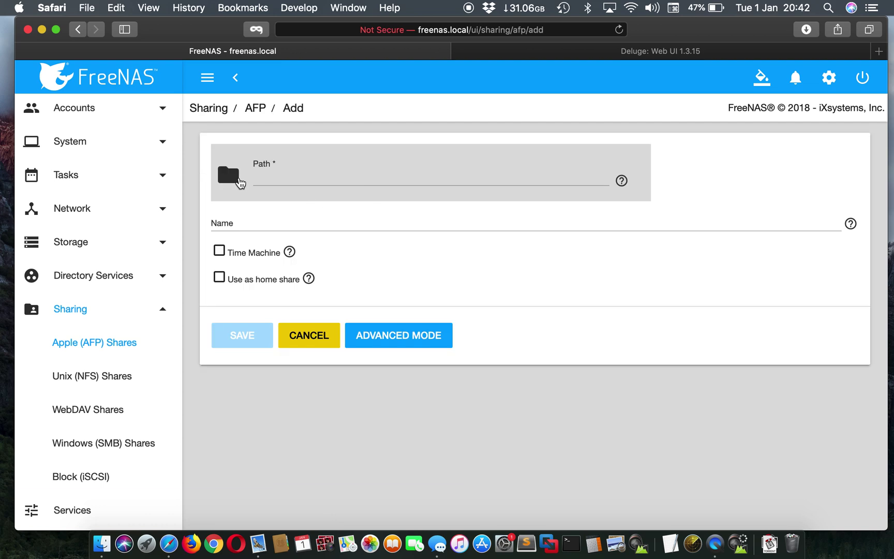
{"action": "left_click", "coordinate": [239, 181]}
Choose the share path under /mnt and reveal the advanced share options
{"action": "left_click", "coordinate": [224, 207]}
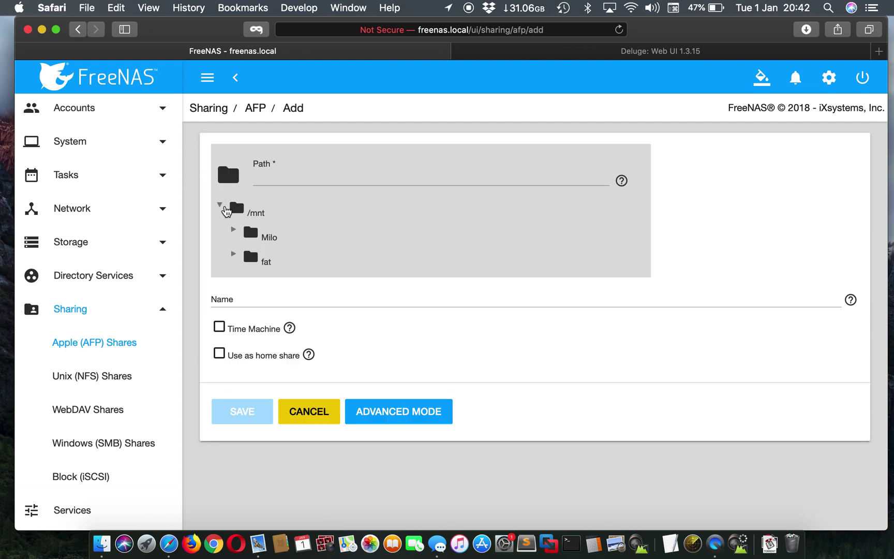
{"action": "left_click", "coordinate": [266, 237]}
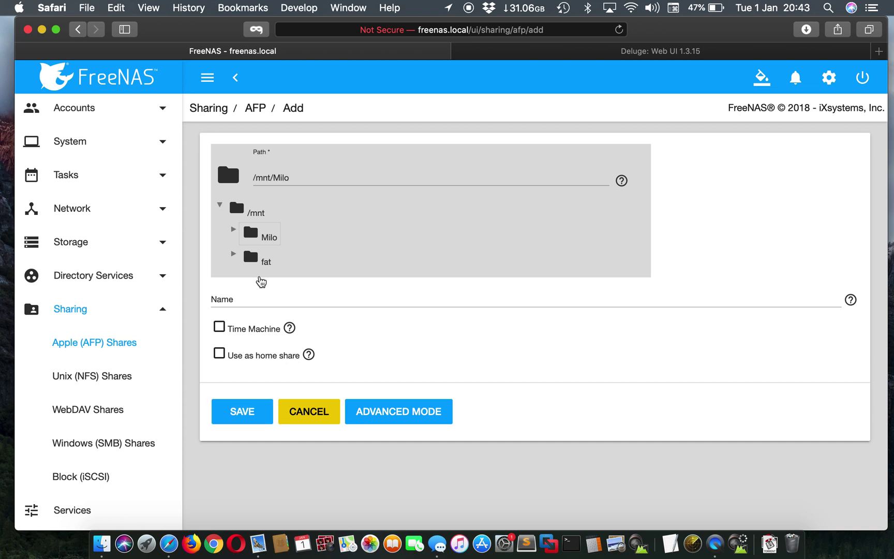
{"action": "left_click", "coordinate": [367, 421]}
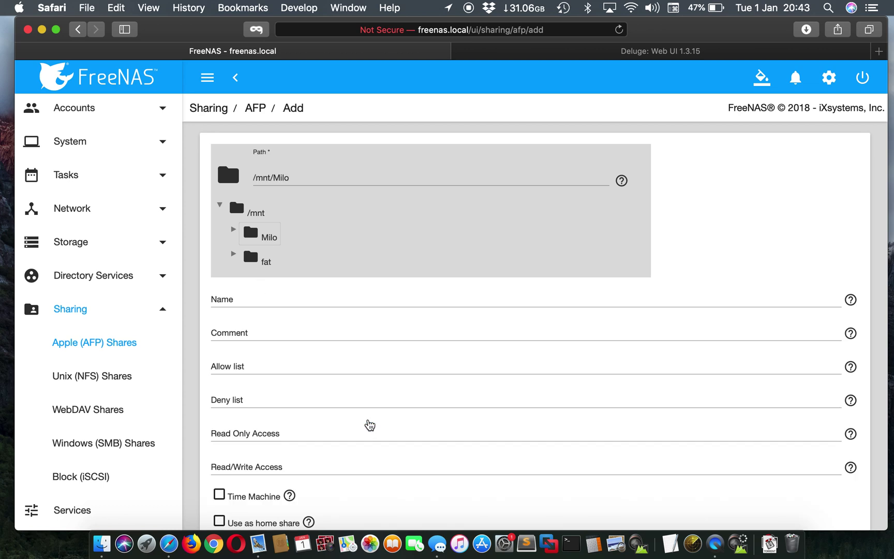
{"action": "scroll", "coordinate": [354, 381], "scroll_direction": "down", "scroll_amount": 3}
{"action": "scroll", "coordinate": [352, 382], "scroll_direction": "down", "scroll_amount": 10}
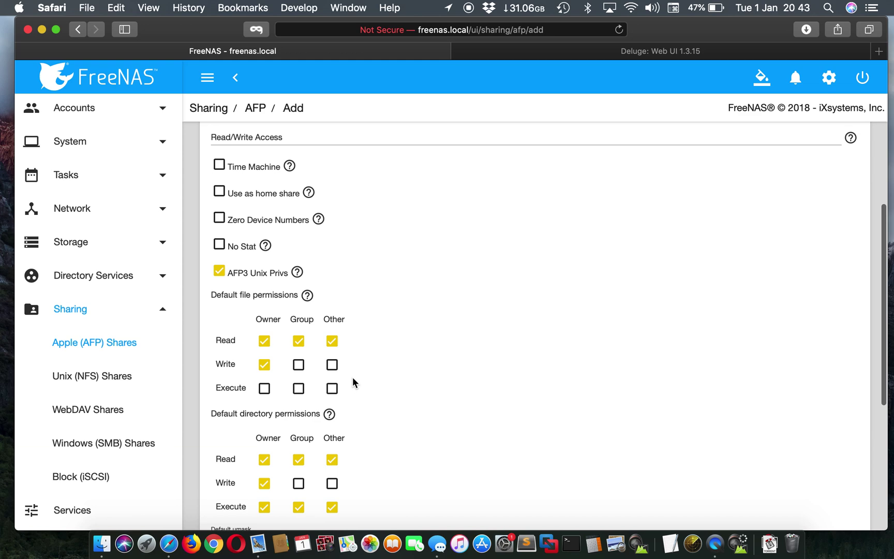
Give group and other write permission on new directories
{"action": "left_click", "coordinate": [298, 200]}
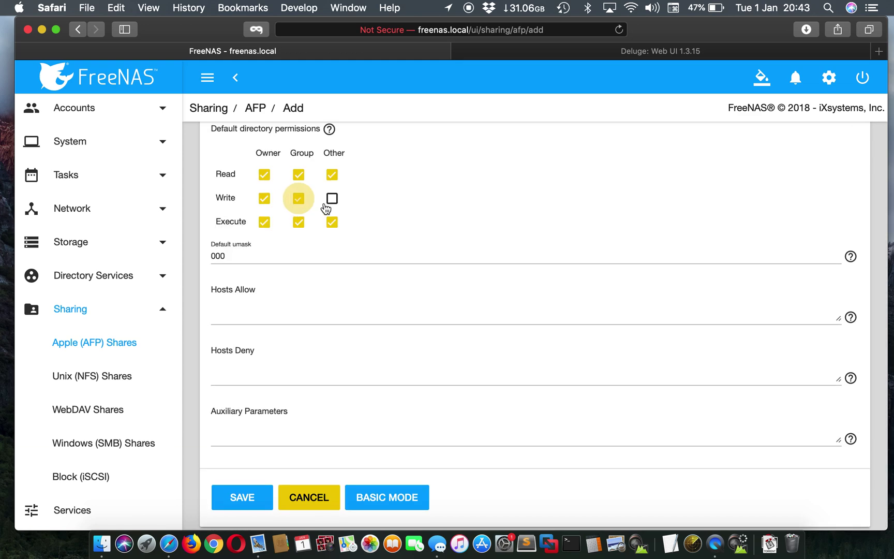
{"action": "left_click", "coordinate": [332, 200]}
{"action": "scroll", "coordinate": [401, 205], "scroll_direction": "up", "scroll_amount": 4}
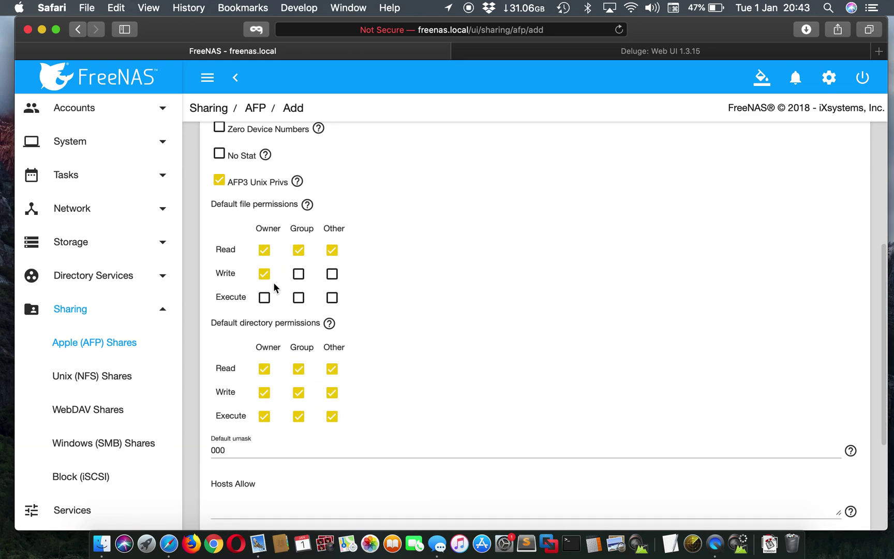
Give new files owner execute plus group and other write and execute, then save the share
{"action": "left_click", "coordinate": [265, 297]}
{"action": "left_click_drag", "start_coordinate": [298, 300], "coordinate": [300, 266]}
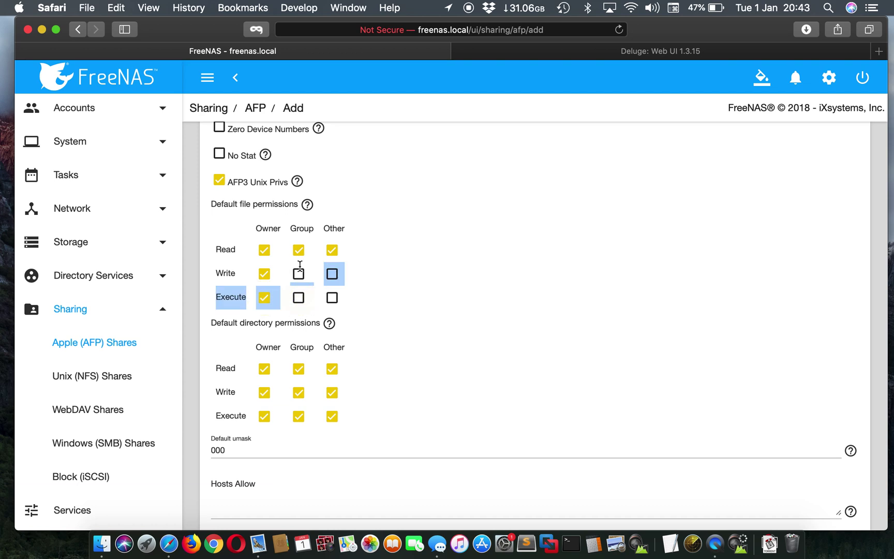
{"action": "left_click", "coordinate": [299, 277]}
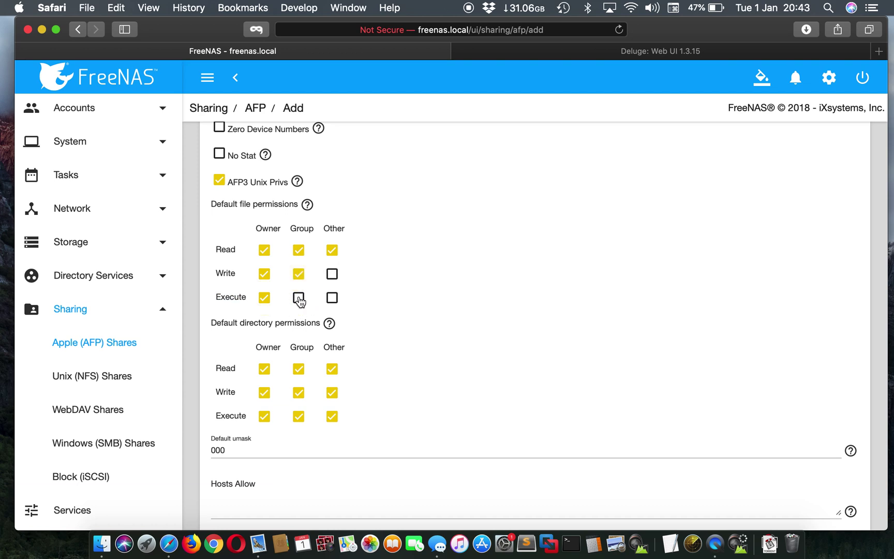
{"action": "left_click", "coordinate": [298, 297]}
{"action": "left_click", "coordinate": [332, 299]}
{"action": "left_click", "coordinate": [333, 274]}
{"action": "scroll", "coordinate": [387, 302], "scroll_direction": "down", "scroll_amount": 5}
{"action": "left_click", "coordinate": [249, 499]}
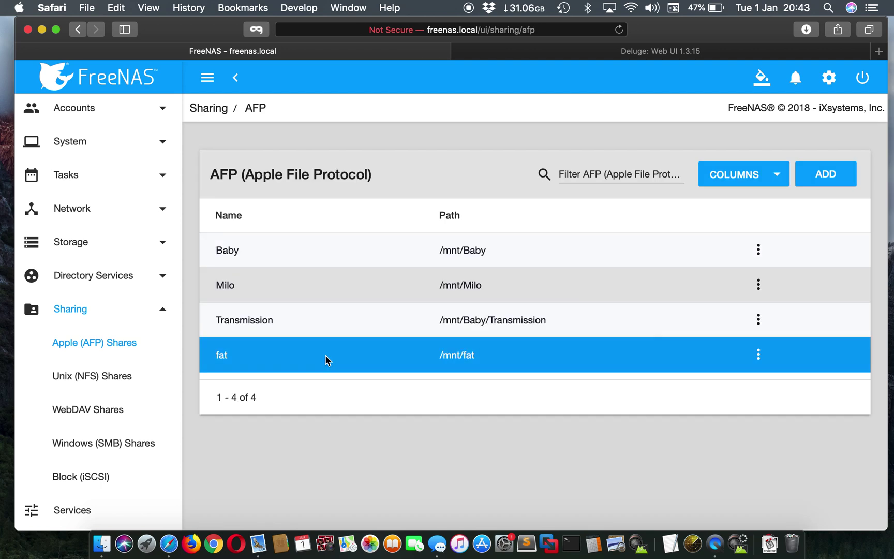
Review the running services in the Services table, then move on to the Jails page
{"action": "scroll", "coordinate": [77, 380], "scroll_direction": "down", "scroll_amount": 2}
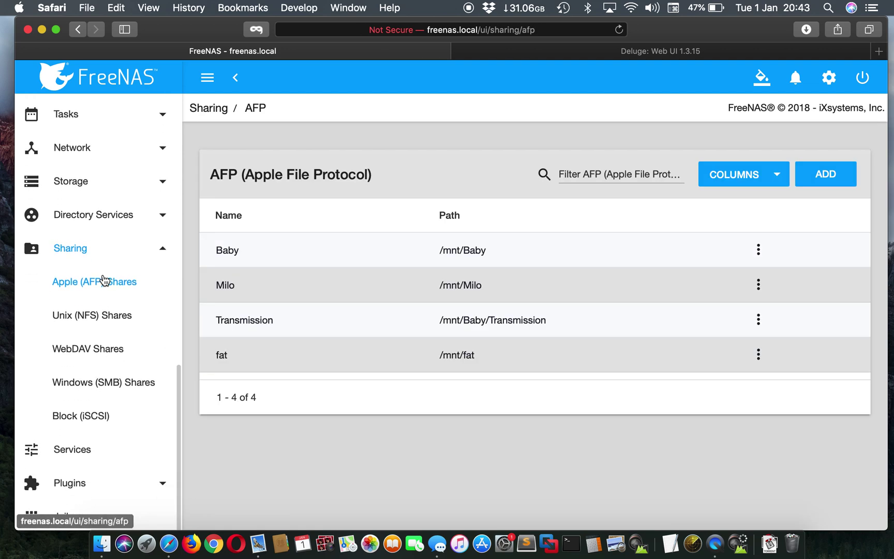
{"action": "scroll", "coordinate": [120, 357], "scroll_direction": "down", "scroll_amount": 3}
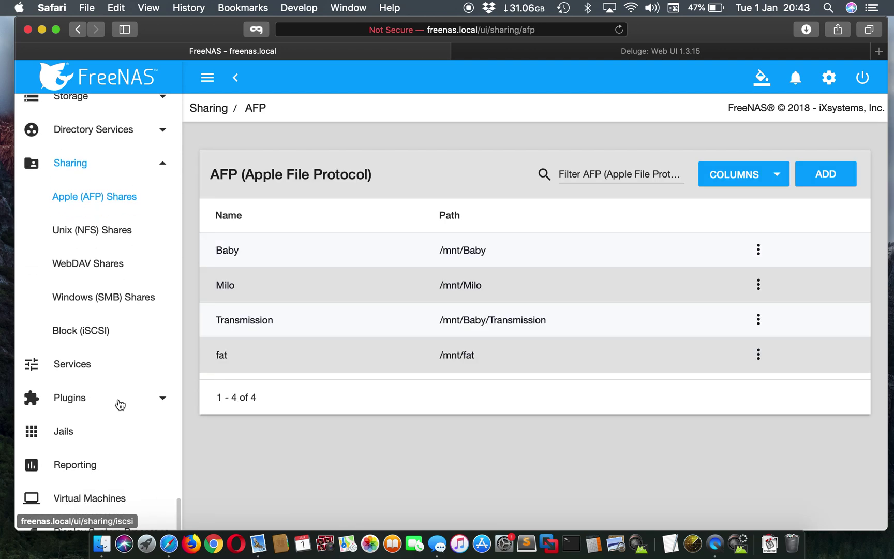
{"action": "left_click", "coordinate": [90, 373]}
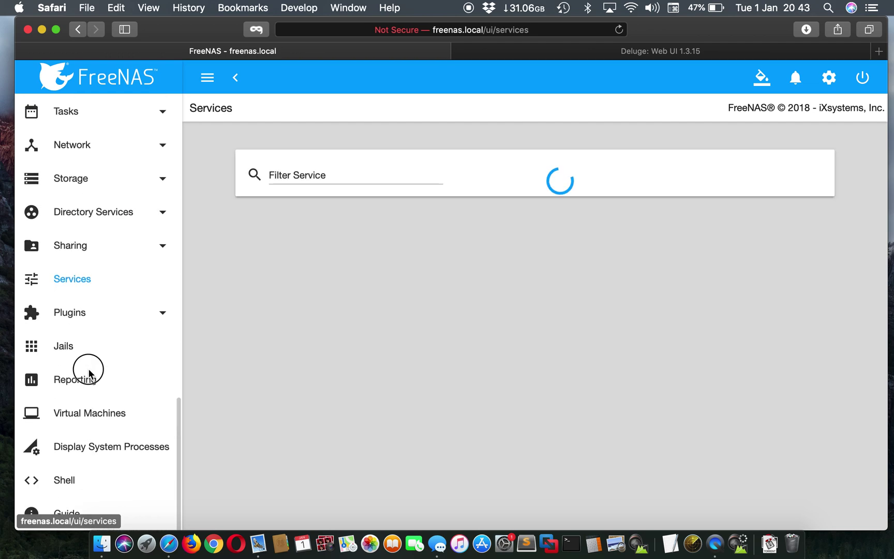
{"action": "left_click", "coordinate": [88, 376]}
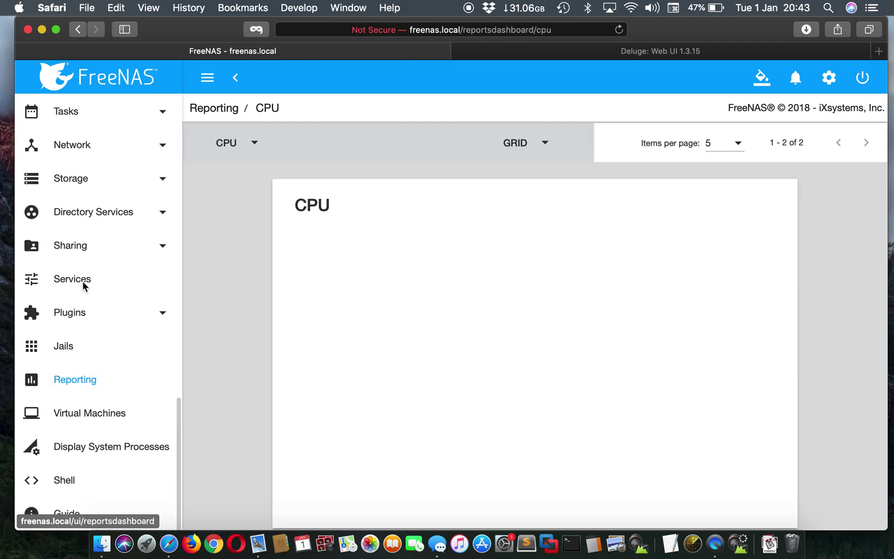
{"action": "left_click", "coordinate": [71, 281]}
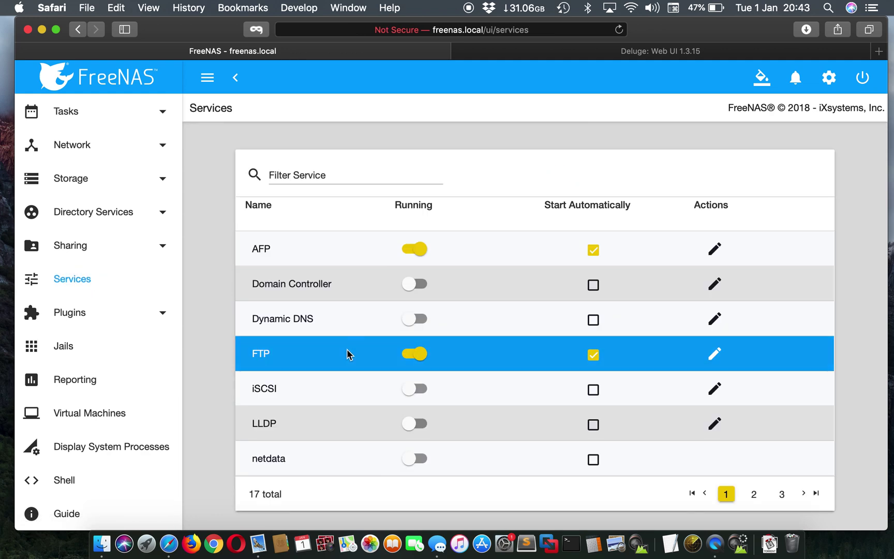
{"action": "scroll", "coordinate": [417, 365], "scroll_direction": "down", "scroll_amount": 5}
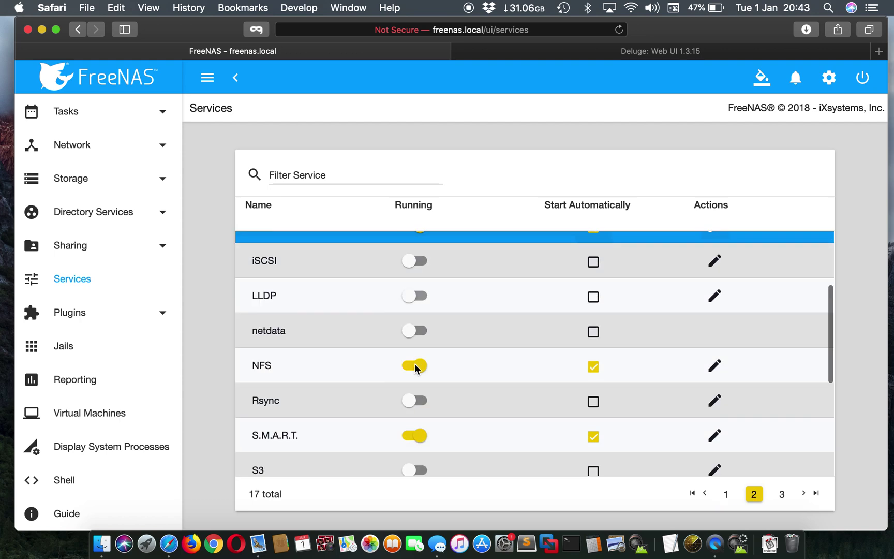
{"action": "scroll", "coordinate": [439, 371], "scroll_direction": "down", "scroll_amount": 5}
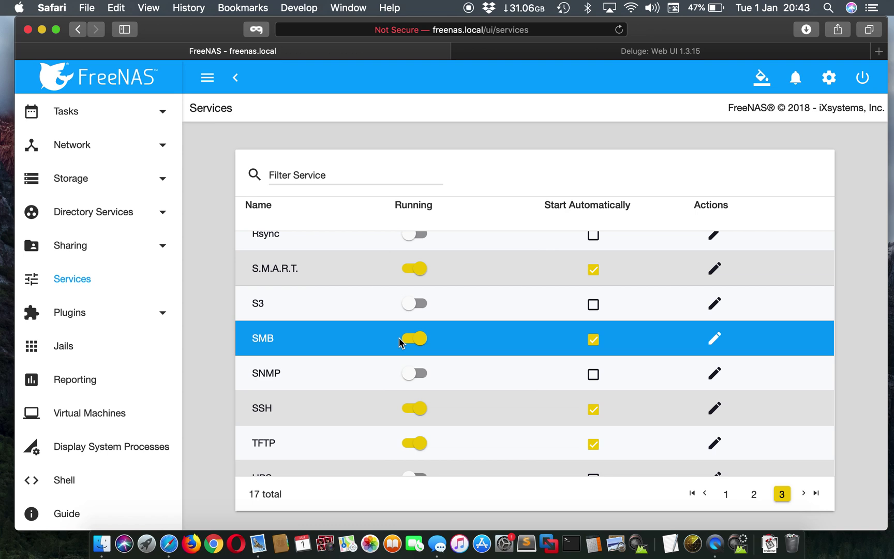
{"action": "left_click", "coordinate": [102, 343]}
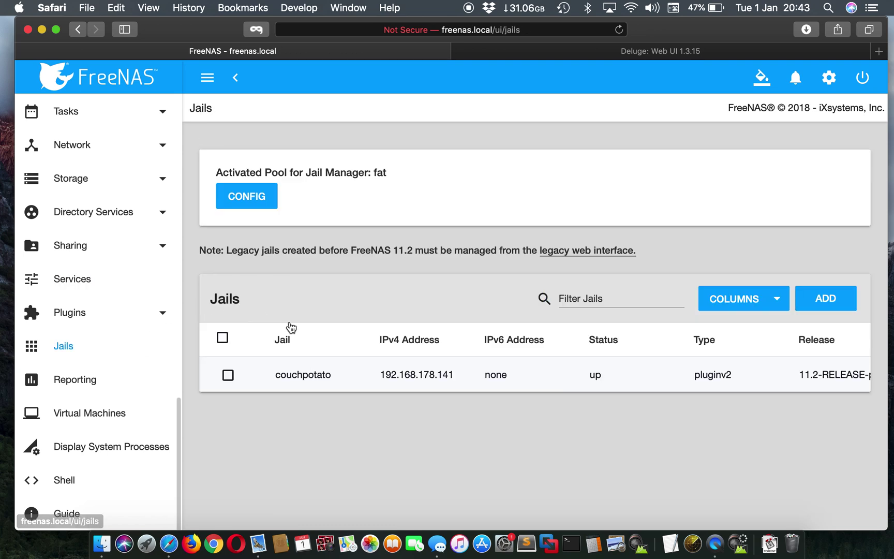
Stop the deluge jail
{"action": "scroll", "coordinate": [369, 407], "scroll_direction": "down", "scroll_amount": 3}
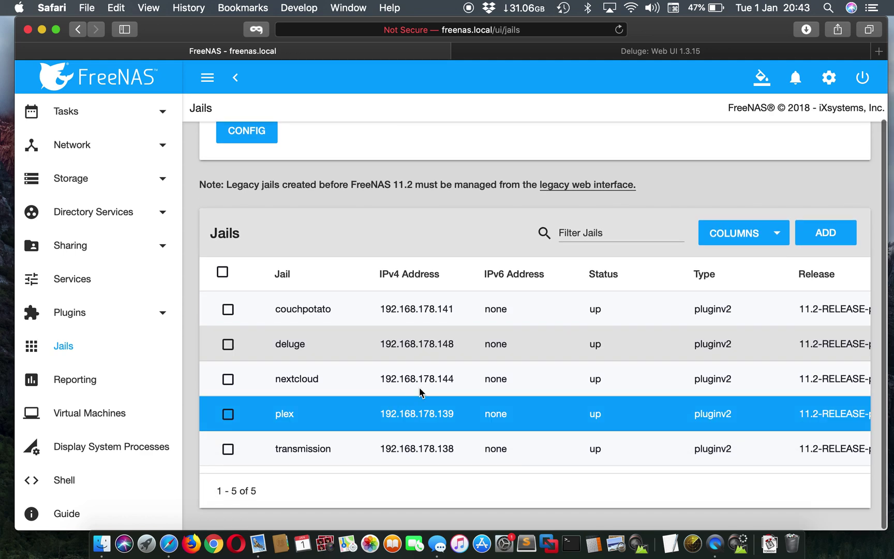
{"action": "scroll", "coordinate": [795, 344], "scroll_direction": "right", "scroll_amount": 5}
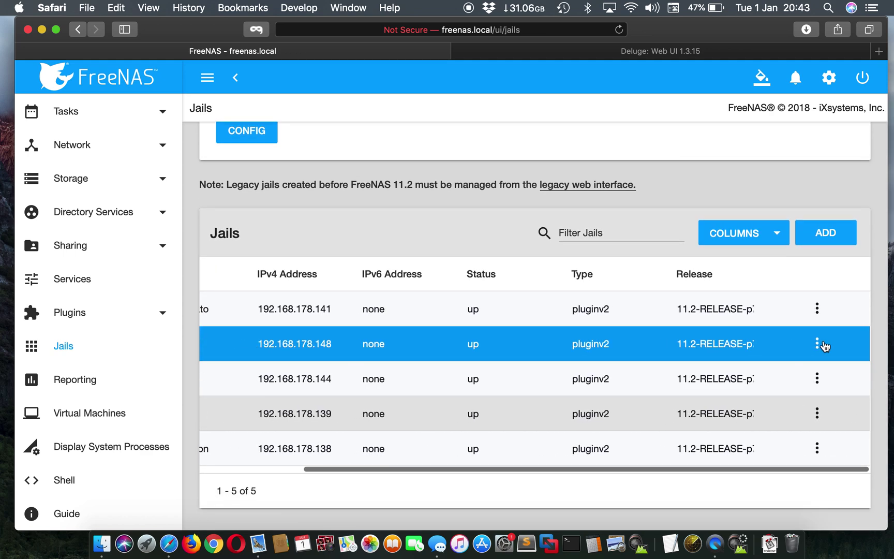
{"action": "left_click", "coordinate": [817, 346]}
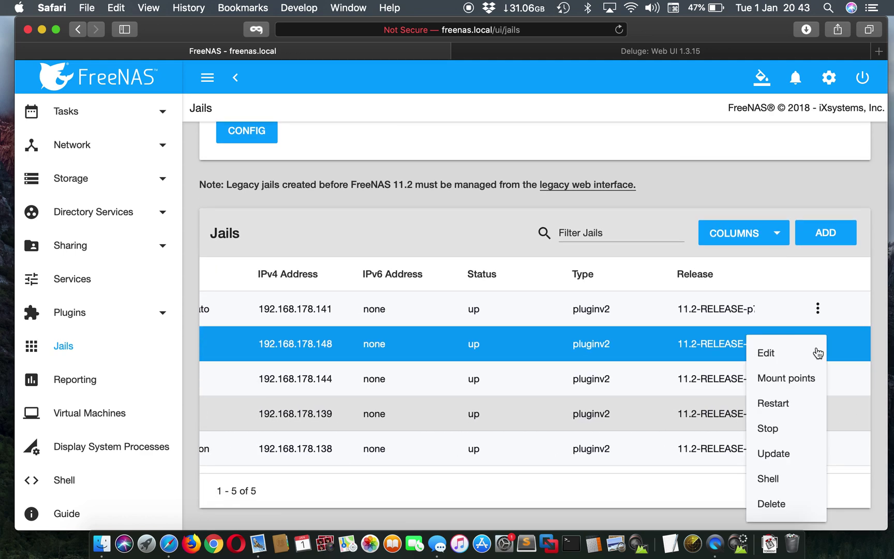
{"action": "left_click", "coordinate": [776, 429]}
{"action": "left_click", "coordinate": [485, 330]}
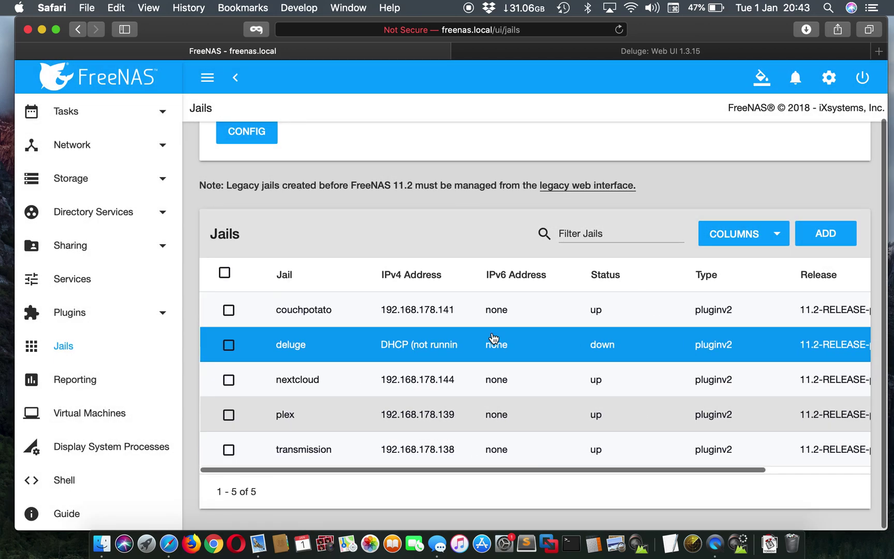
Open the stopped deluge jail's Mount Points page
{"action": "scroll", "coordinate": [759, 309], "scroll_direction": "right", "scroll_amount": 5}
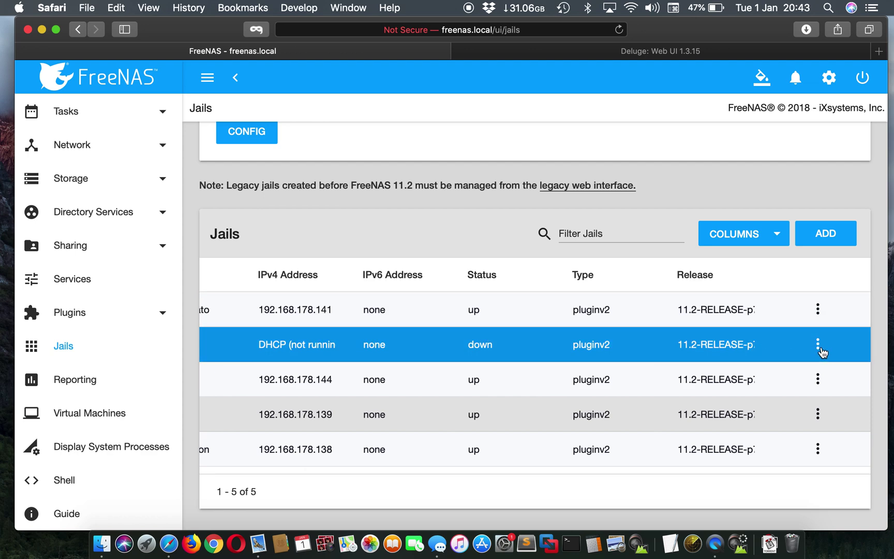
{"action": "left_click", "coordinate": [818, 345]}
{"action": "left_click", "coordinate": [796, 376]}
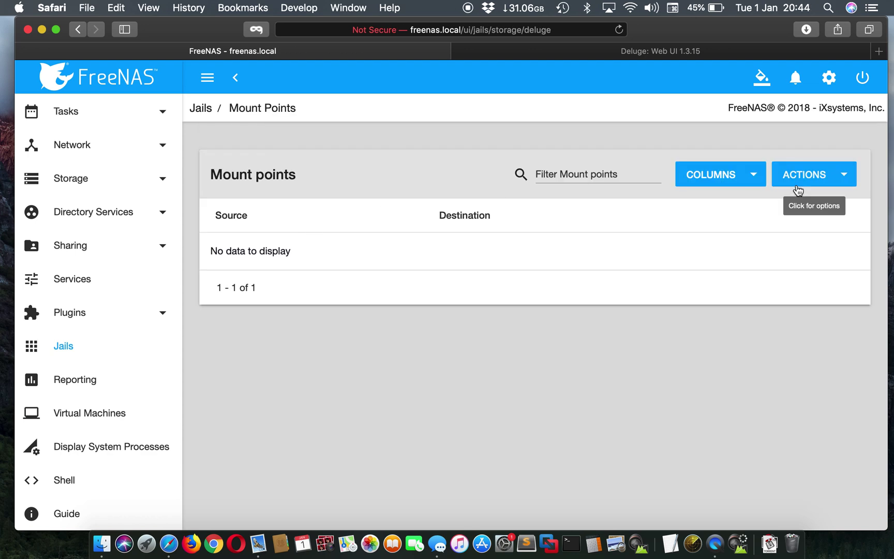
Add a mount point with /mnt/Milo/deluge/completed as its source
{"action": "left_click", "coordinate": [821, 173]}
{"action": "left_click", "coordinate": [794, 202]}
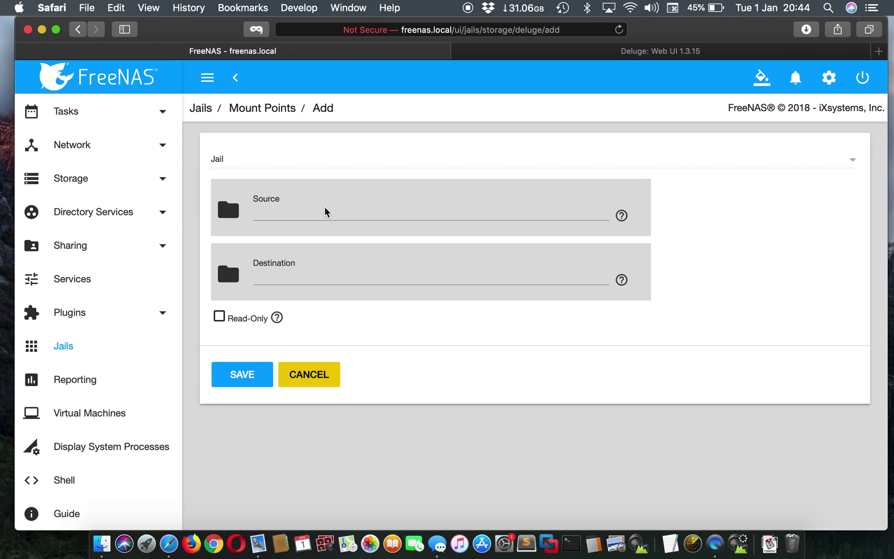
{"action": "left_click", "coordinate": [229, 210]}
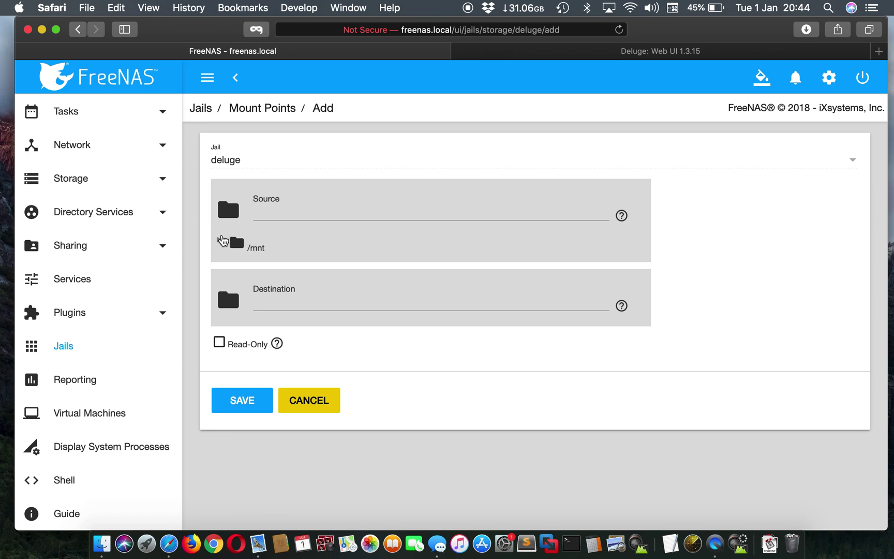
{"action": "left_click", "coordinate": [222, 240]}
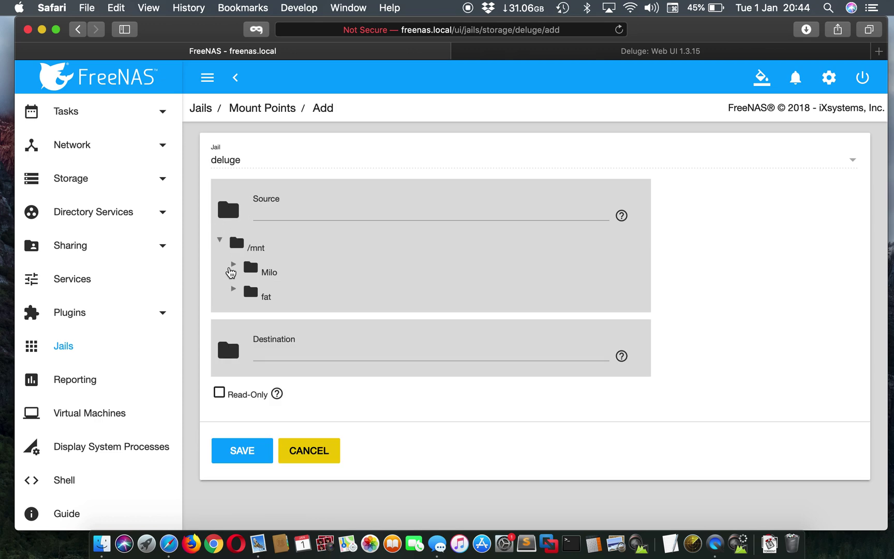
{"action": "left_click", "coordinate": [233, 265]}
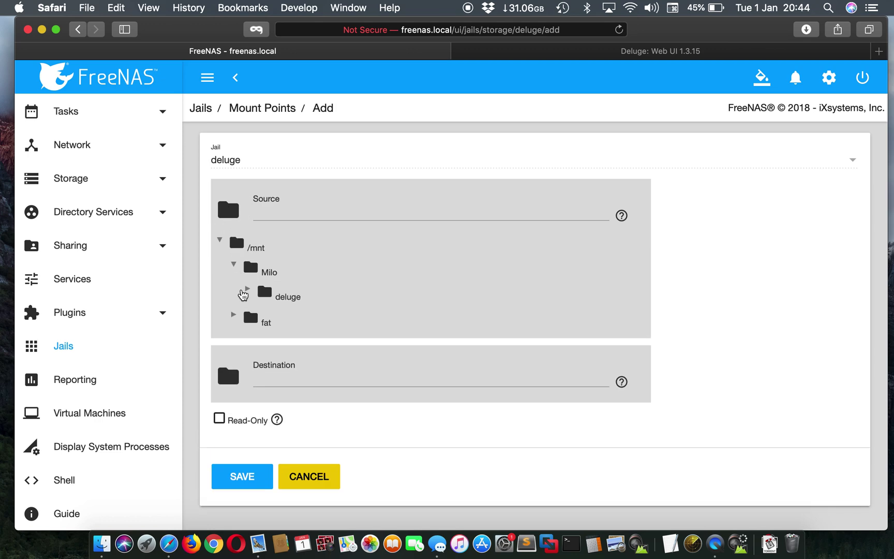
{"action": "left_click", "coordinate": [254, 293]}
{"action": "left_click", "coordinate": [248, 291]}
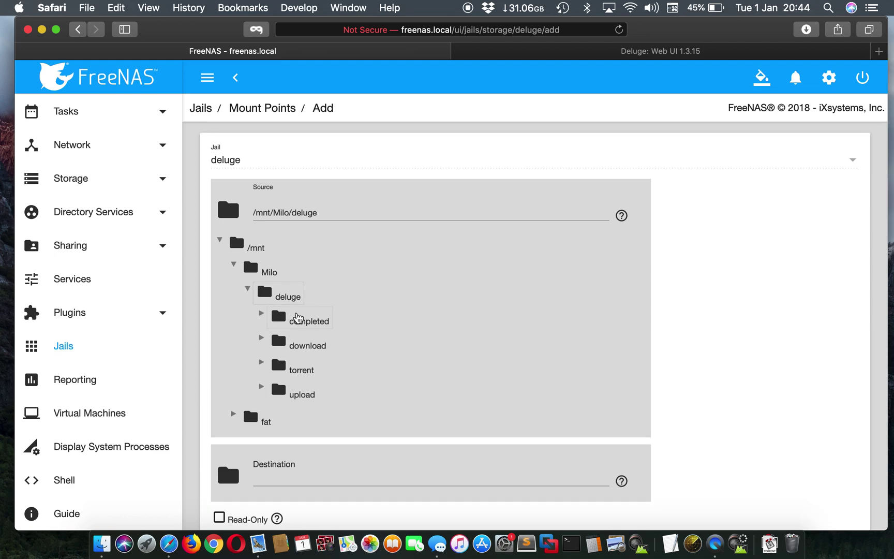
{"action": "left_click", "coordinate": [297, 318]}
{"action": "scroll", "coordinate": [433, 359], "scroll_direction": "down", "scroll_amount": 5}
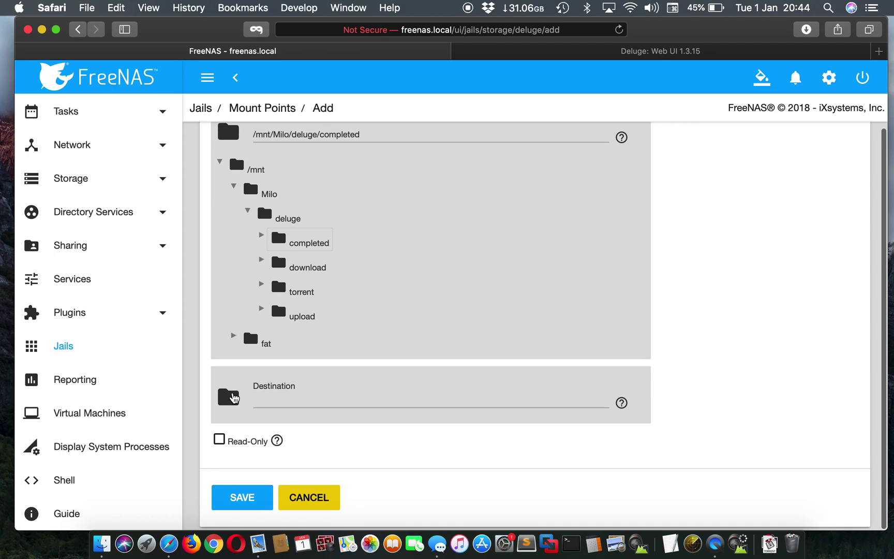
Set the destination to the deluge jail's root/completed folder and save the mount point
{"action": "left_click", "coordinate": [233, 396]}
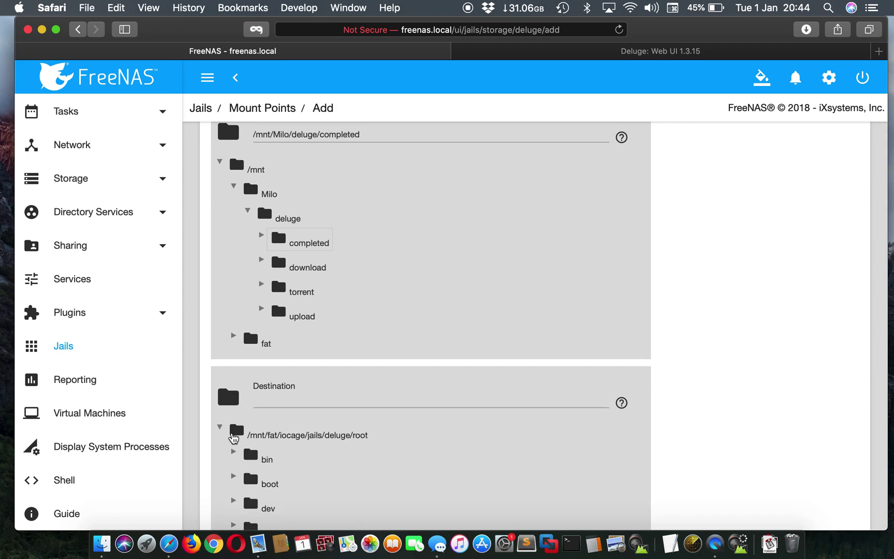
{"action": "left_click", "coordinate": [333, 434]}
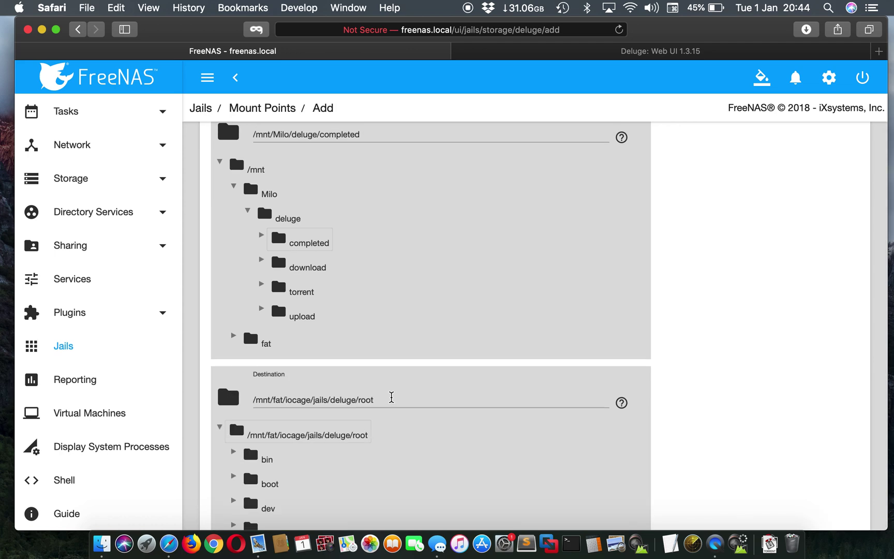
{"action": "left_click", "coordinate": [391, 397]}
{"action": "type", "text": "/completed"}
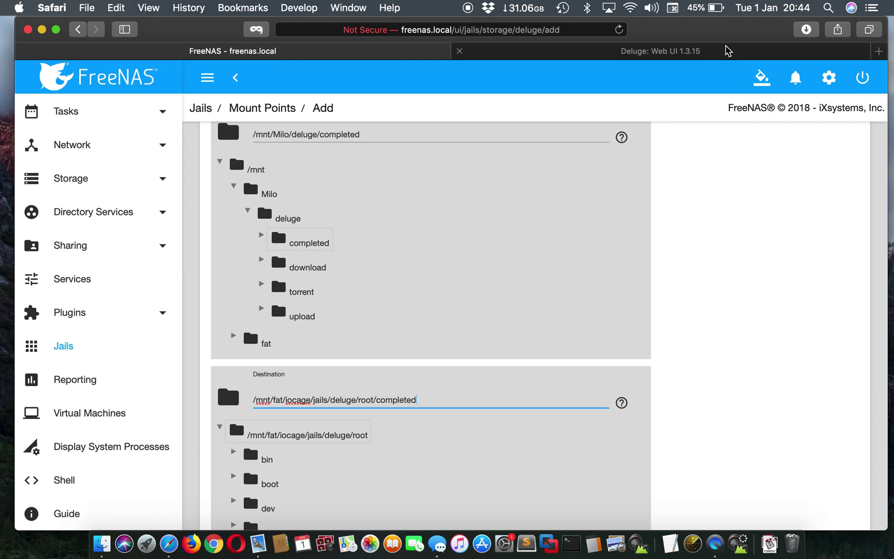
{"action": "left_click", "coordinate": [728, 50]}
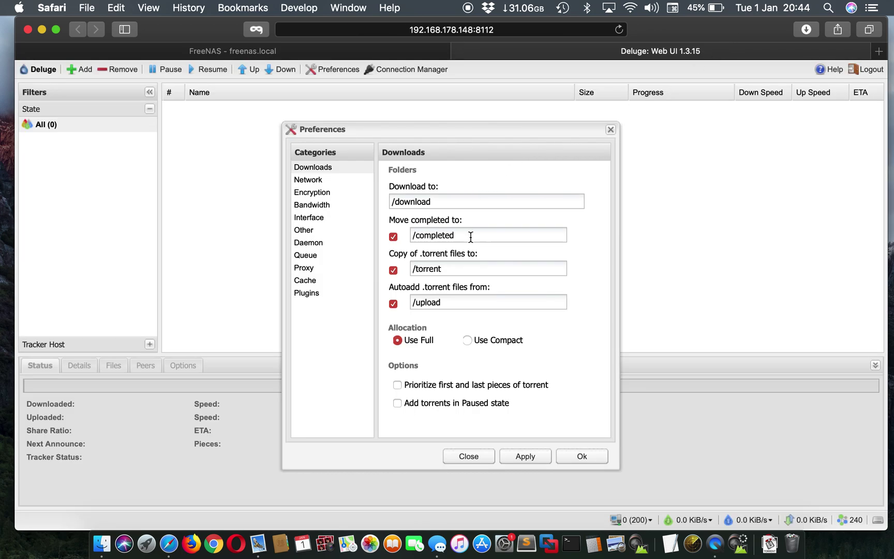
{"action": "left_click_drag", "start_coordinate": [471, 237], "coordinate": [401, 233]}
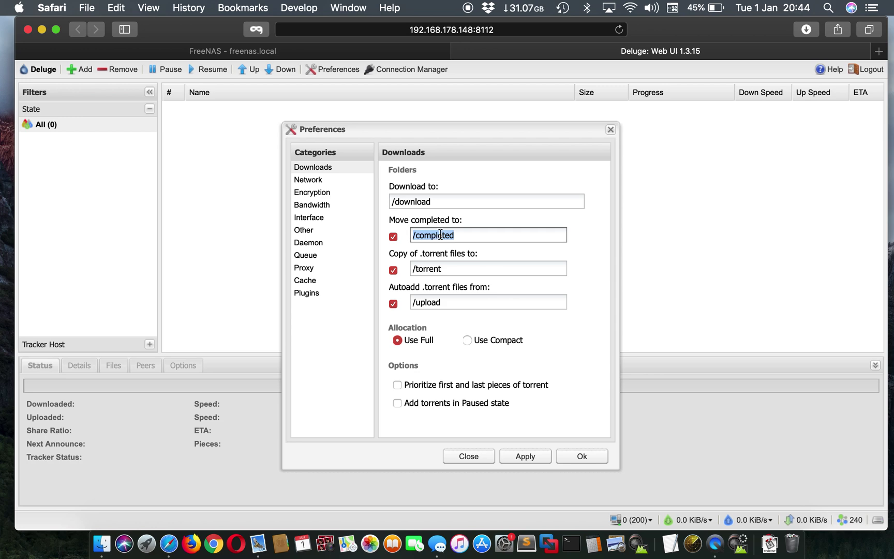
{"action": "left_click", "coordinate": [390, 54]}
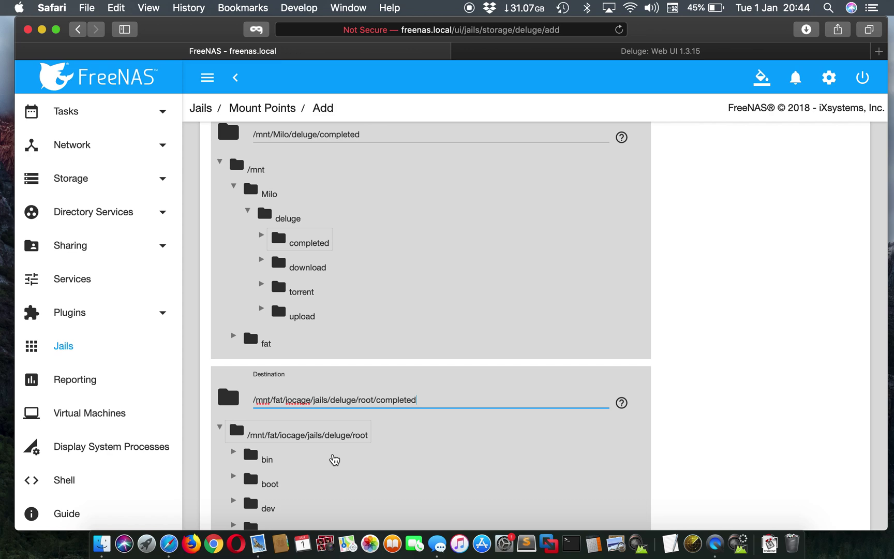
{"action": "scroll", "coordinate": [367, 462], "scroll_direction": "down", "scroll_amount": 6}
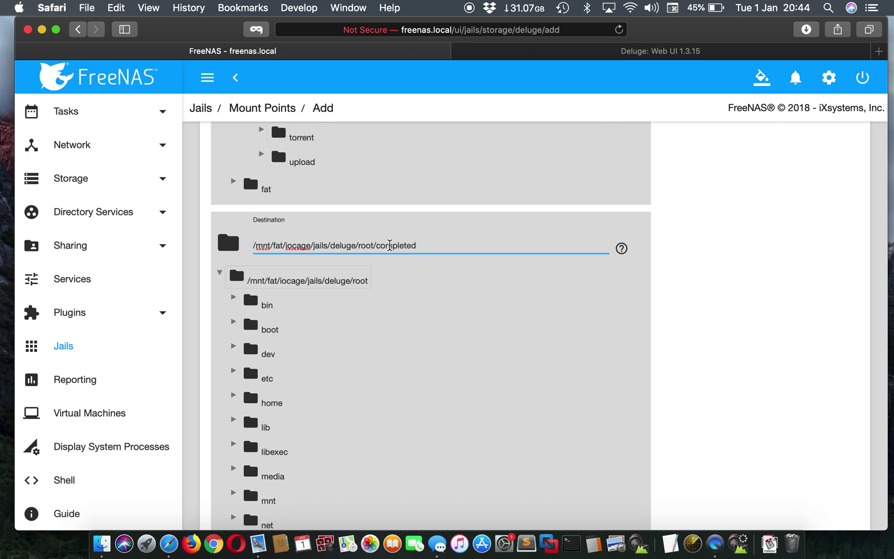
{"action": "scroll", "coordinate": [381, 401], "scroll_direction": "down", "scroll_amount": 12}
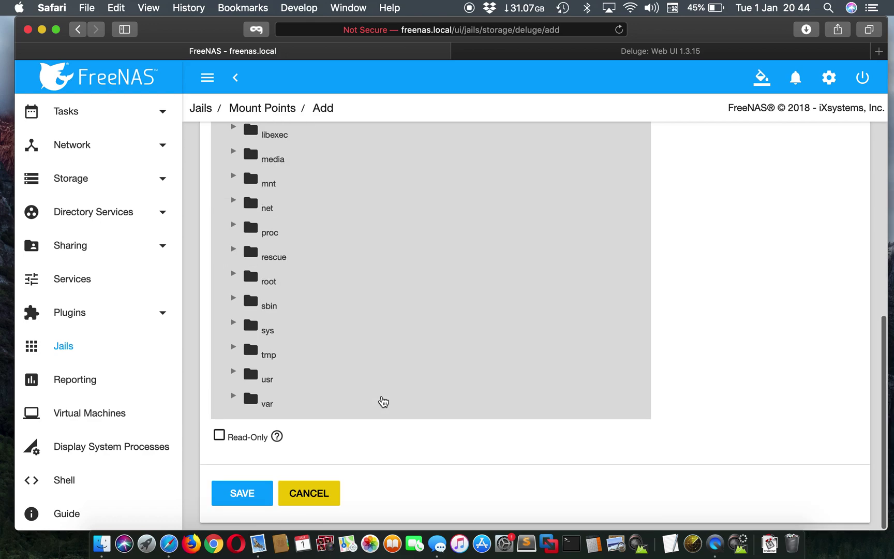
{"action": "left_click", "coordinate": [255, 504]}
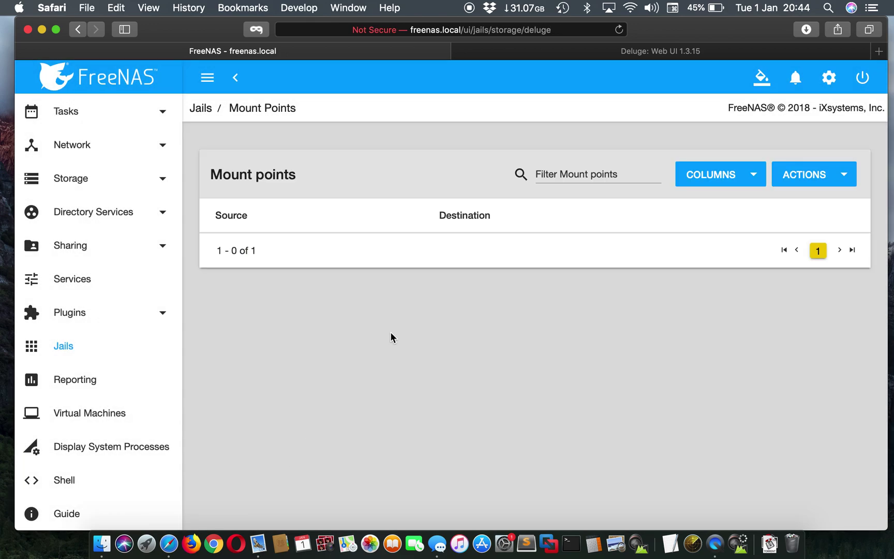
Add another mount point with /mnt/Milo/deluge/download as its source
{"action": "left_click", "coordinate": [834, 180]}
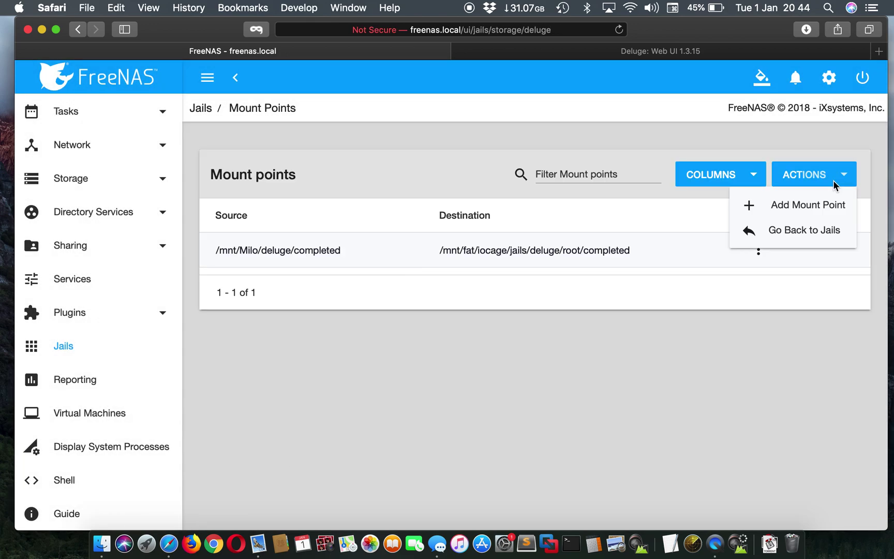
{"action": "left_click", "coordinate": [803, 202]}
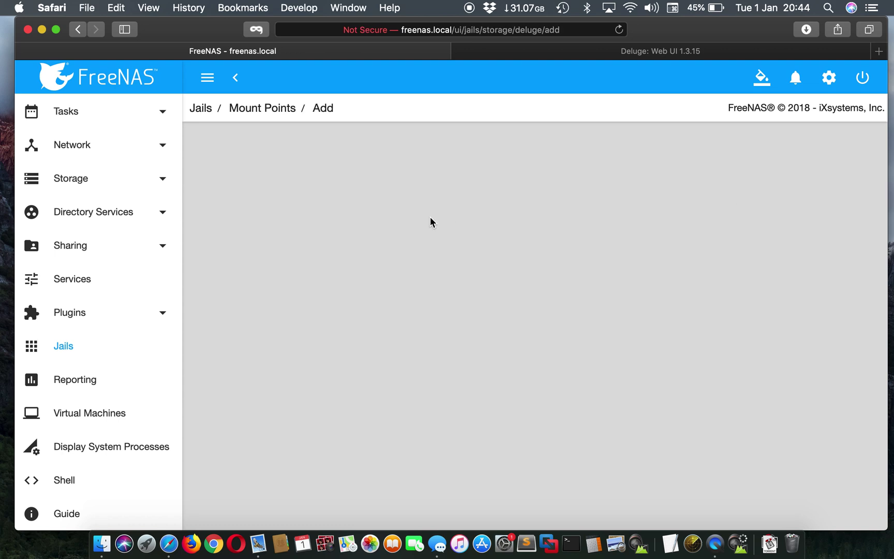
{"action": "left_click", "coordinate": [229, 213]}
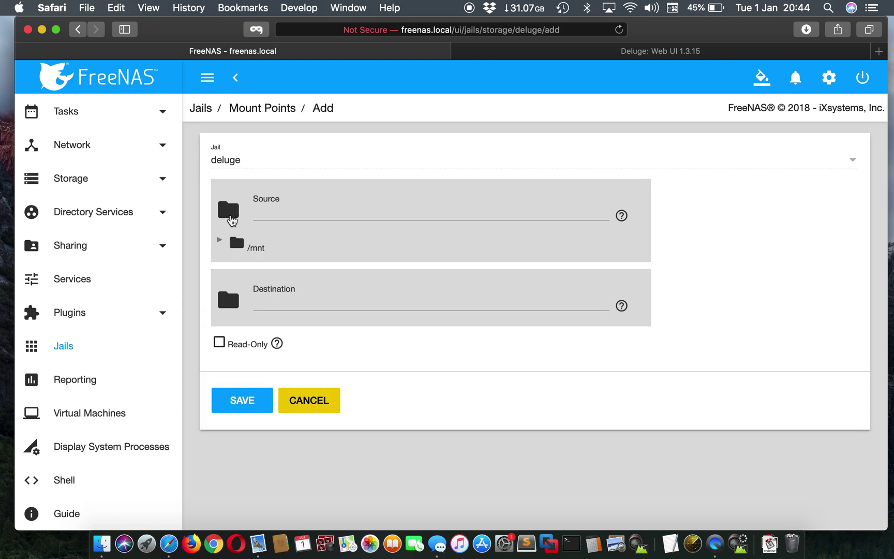
{"action": "left_click", "coordinate": [227, 241]}
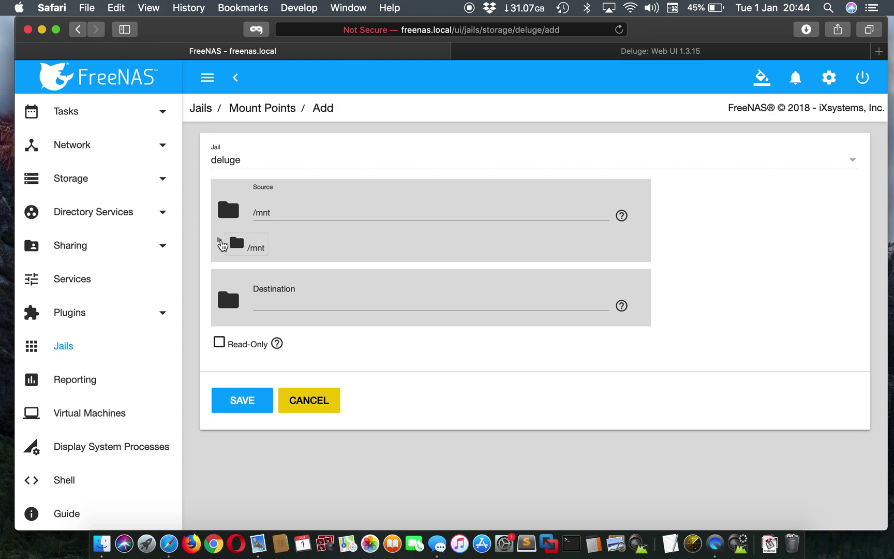
{"action": "left_click", "coordinate": [221, 241]}
{"action": "left_click", "coordinate": [234, 264]}
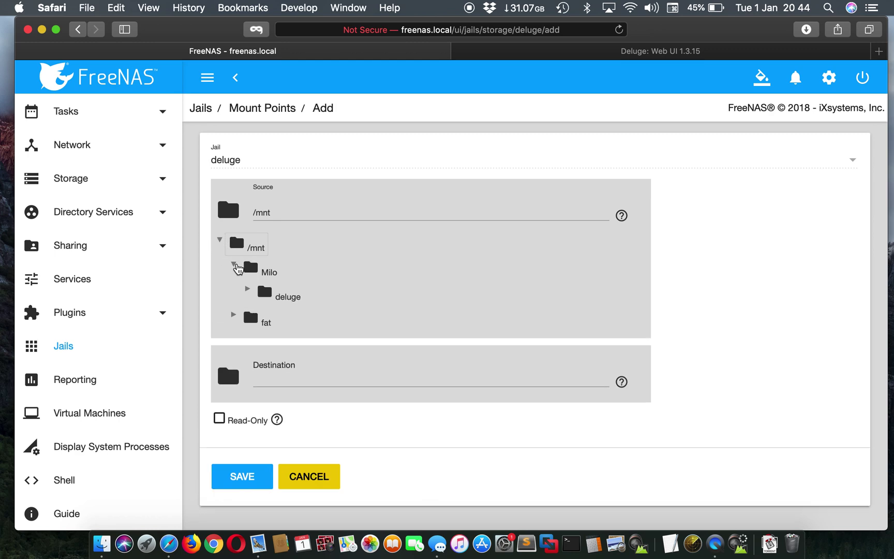
{"action": "left_click", "coordinate": [248, 291]}
{"action": "left_click", "coordinate": [303, 352]}
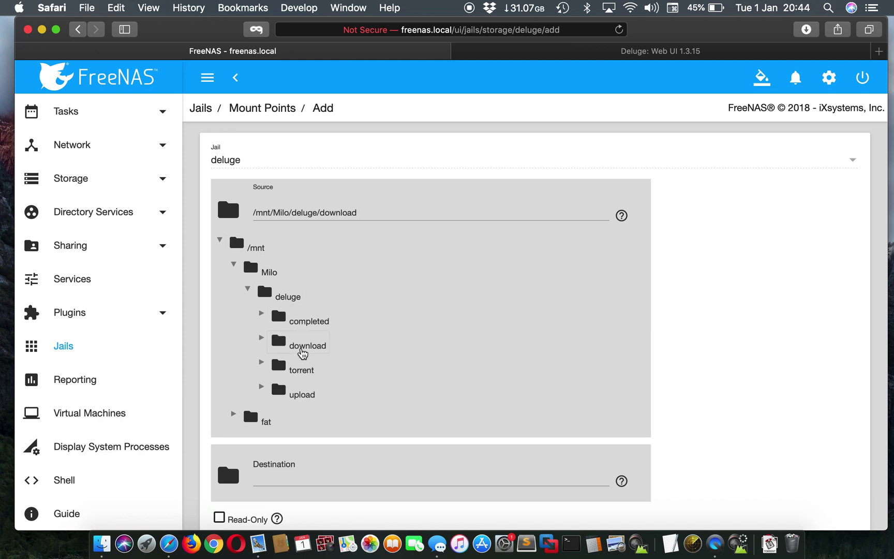
Set the destination to the deluge jail's root/download folder and save
{"action": "left_click", "coordinate": [228, 476]}
{"action": "scroll", "coordinate": [349, 424], "scroll_direction": "down", "scroll_amount": 3}
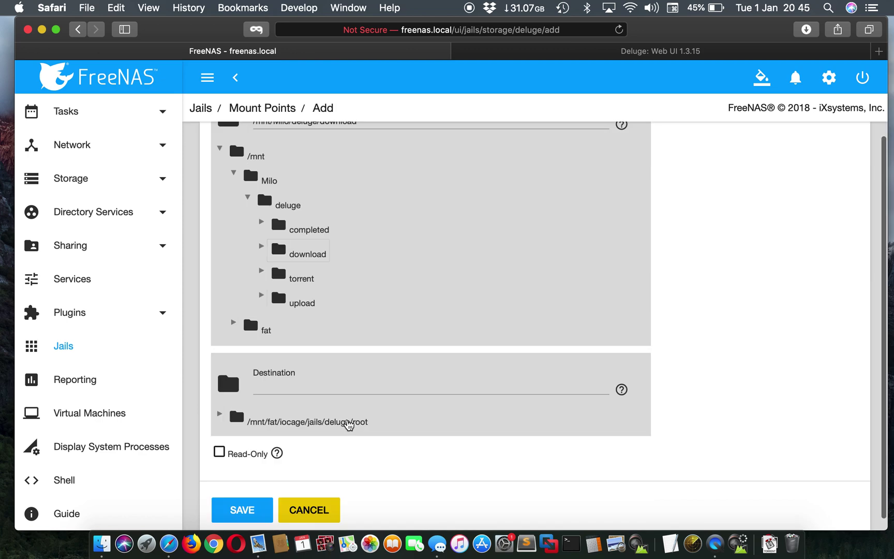
{"action": "left_click", "coordinate": [343, 410]}
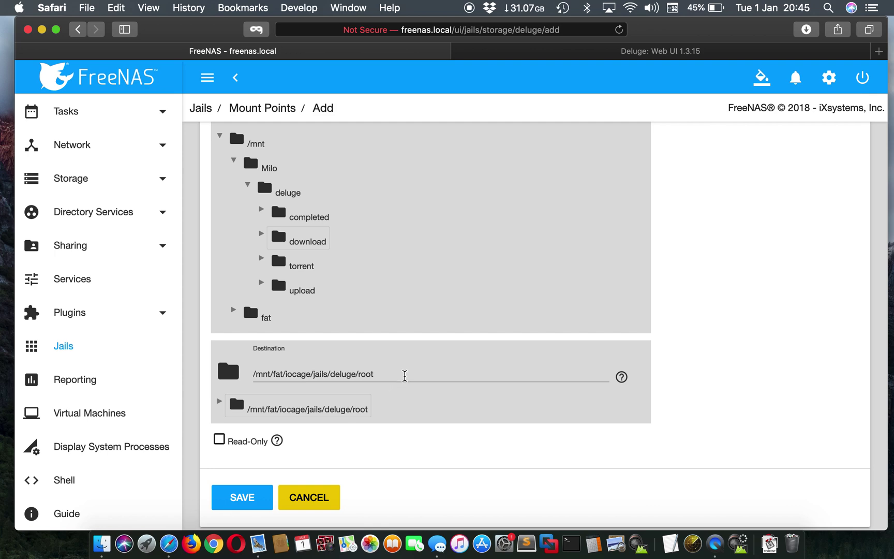
{"action": "left_click", "coordinate": [405, 375]}
{"action": "type", "text": "/download"}
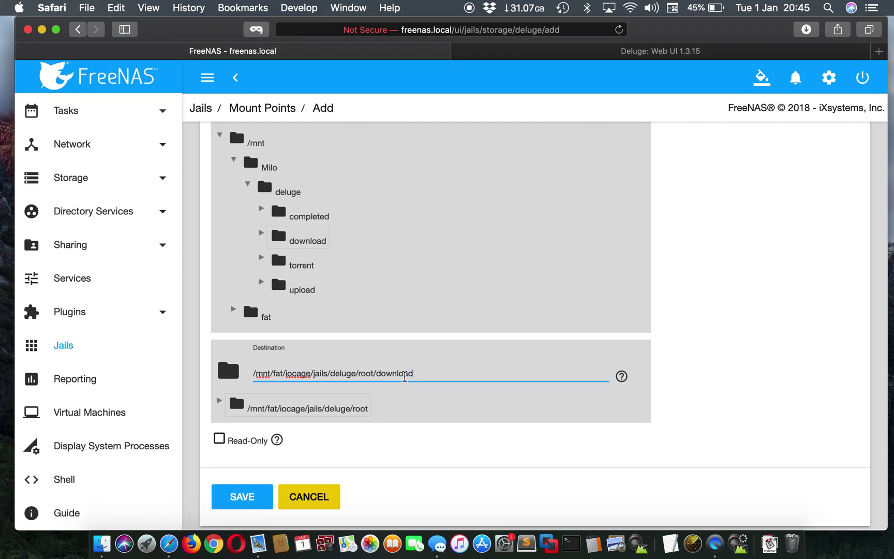
{"action": "left_click", "coordinate": [246, 502]}
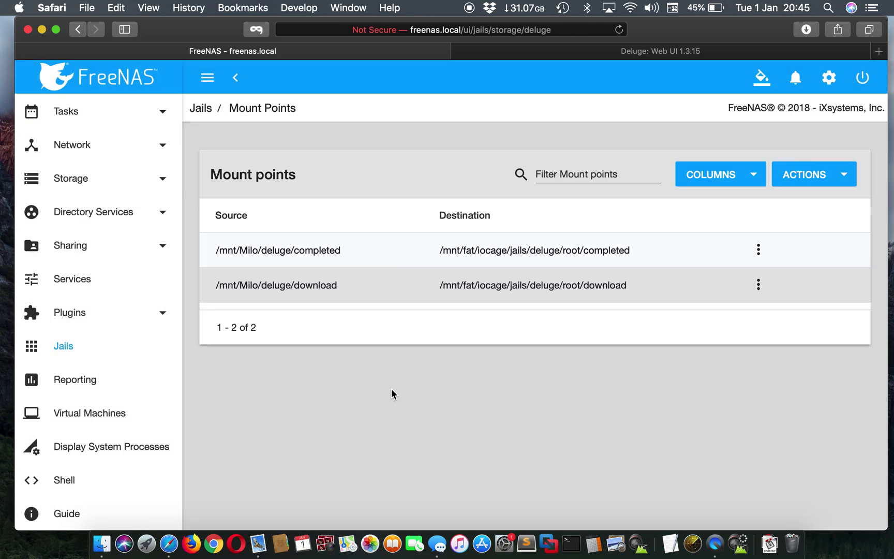
Add a third mount point with /mnt/Milo/deluge/torrent as its source
{"action": "left_click", "coordinate": [803, 182]}
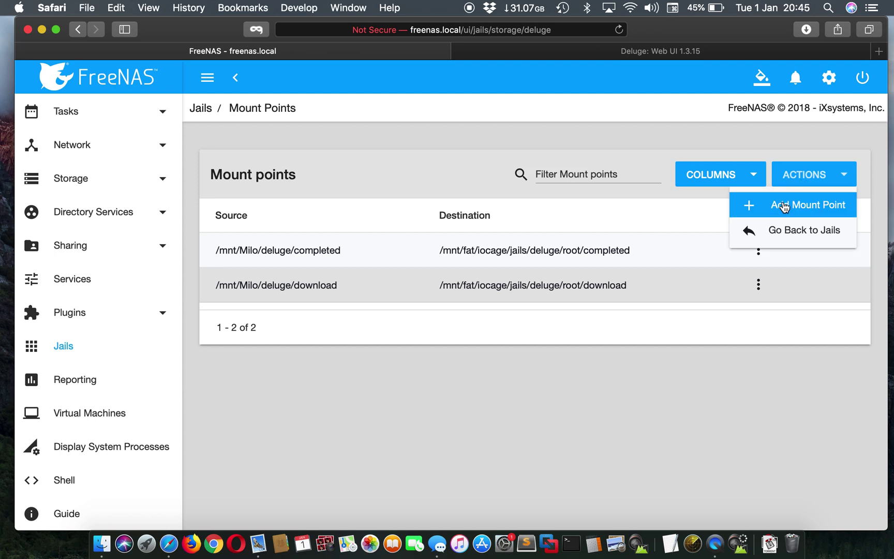
{"action": "left_click", "coordinate": [783, 206]}
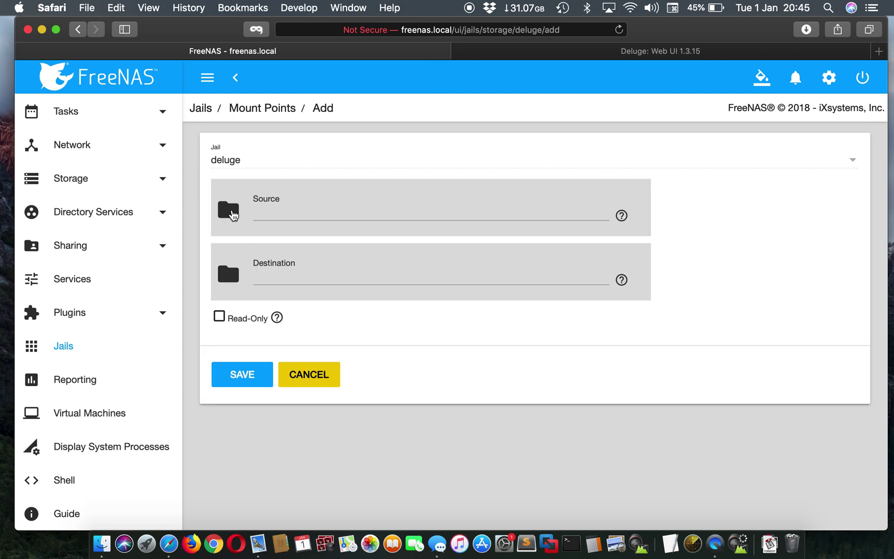
{"action": "left_click", "coordinate": [228, 208]}
{"action": "left_click", "coordinate": [222, 242]}
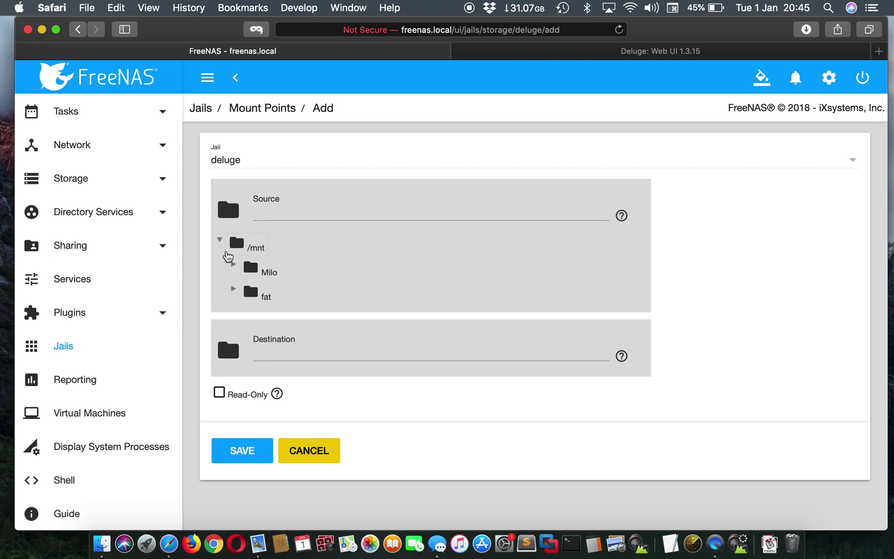
{"action": "left_click", "coordinate": [234, 265]}
{"action": "left_click", "coordinate": [247, 289]}
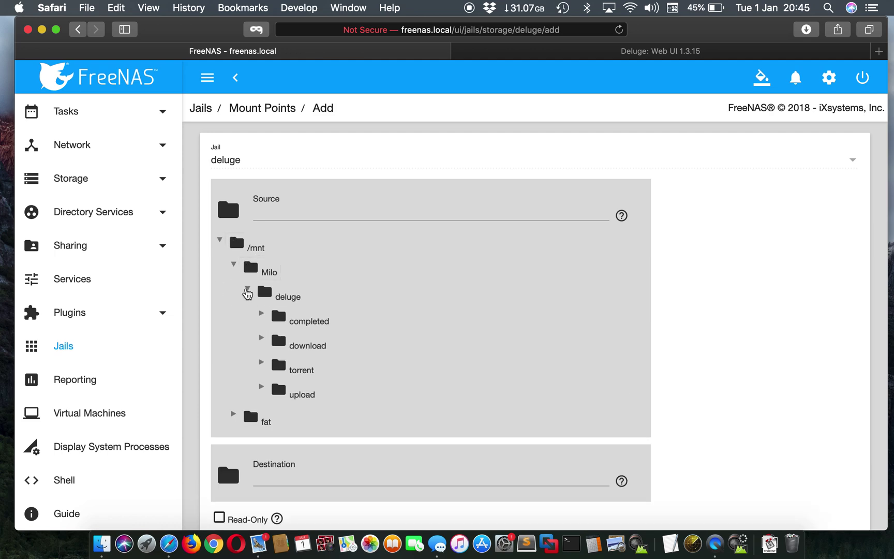
{"action": "left_click", "coordinate": [296, 369]}
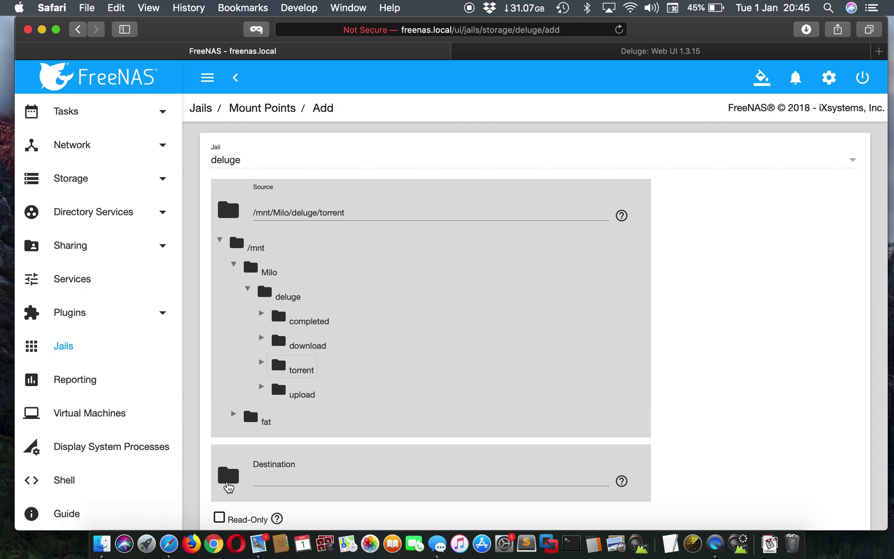
Set the destination to the jail's root/torrent, save, and dismiss the notification
{"action": "left_click", "coordinate": [228, 475]}
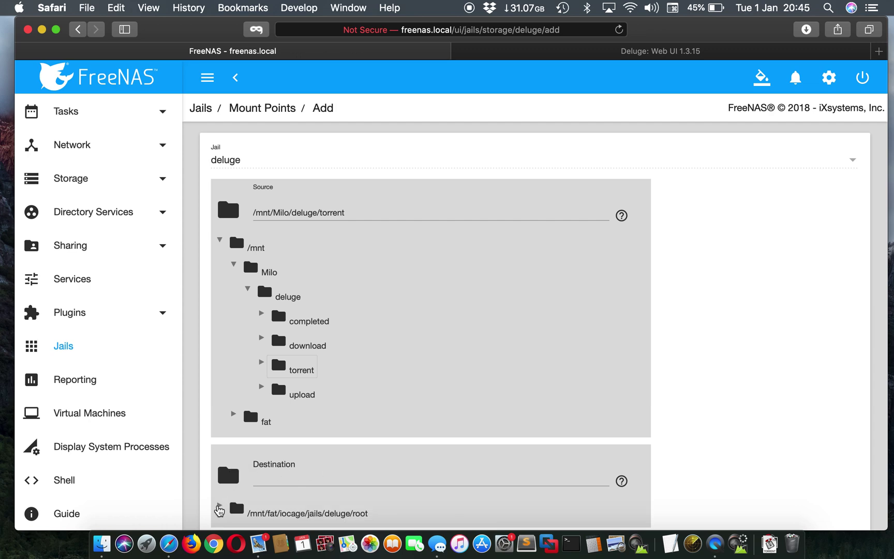
{"action": "left_click", "coordinate": [219, 507]}
{"action": "left_click", "coordinate": [316, 512]}
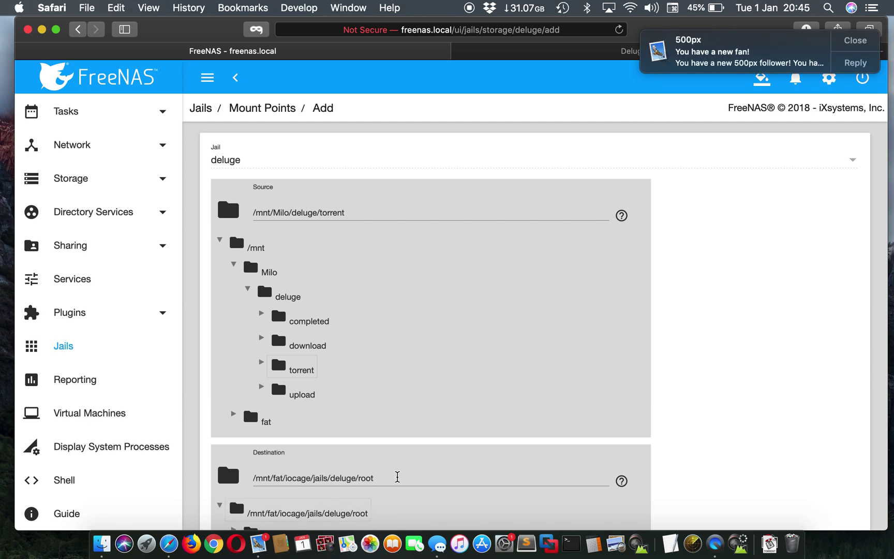
{"action": "left_click", "coordinate": [398, 476]}
{"action": "type", "text": "/"}
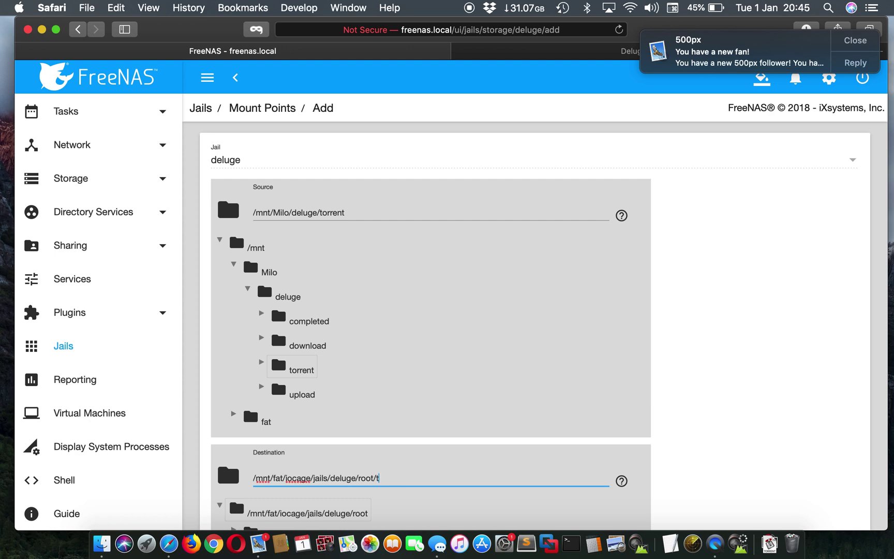
{"action": "type", "text": "torrent"}
{"action": "scroll", "coordinate": [431, 321], "scroll_direction": "down", "scroll_amount": 15}
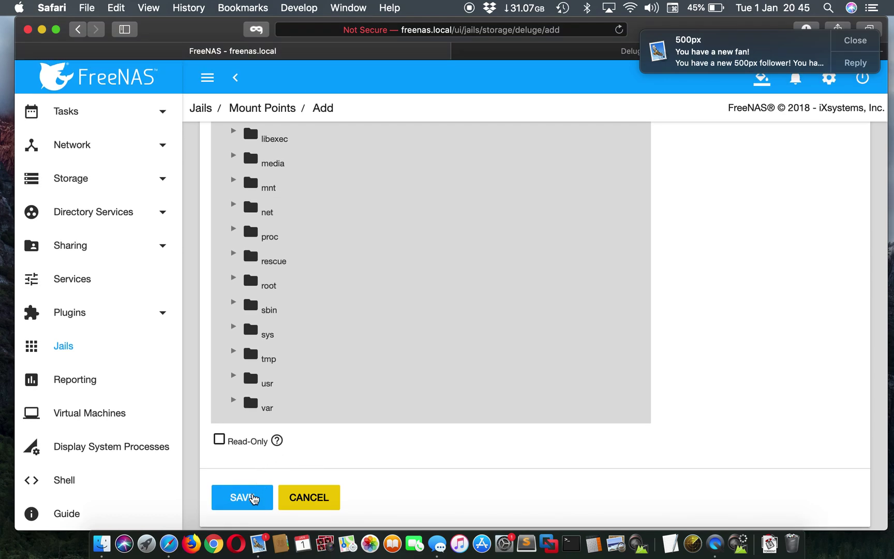
{"action": "left_click", "coordinate": [253, 498]}
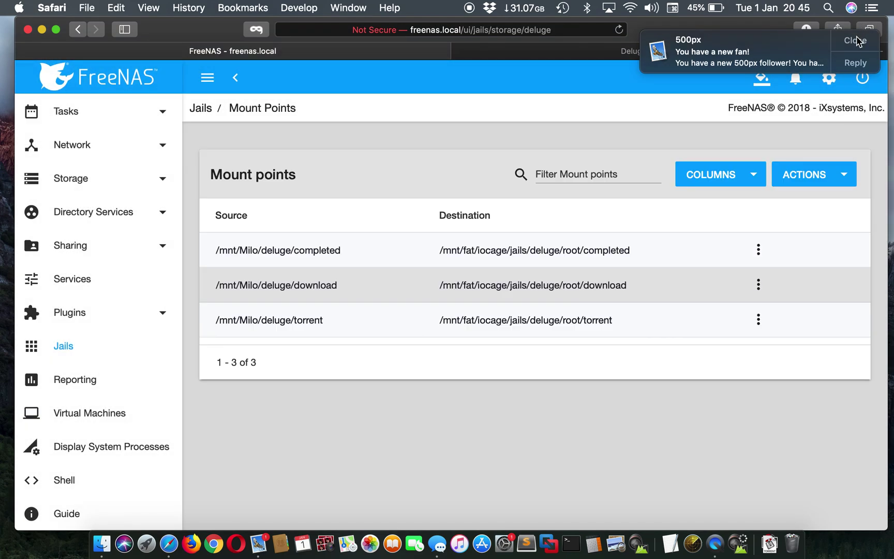
{"action": "left_click", "coordinate": [856, 41]}
Add a fourth mount point with /mnt/Milo/deluge/upload as its source
{"action": "left_click", "coordinate": [828, 173]}
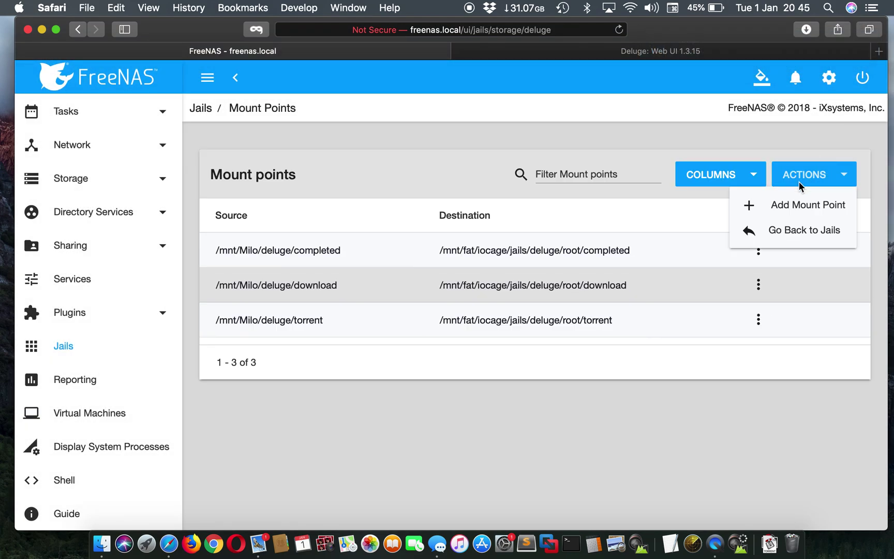
{"action": "left_click", "coordinate": [785, 206]}
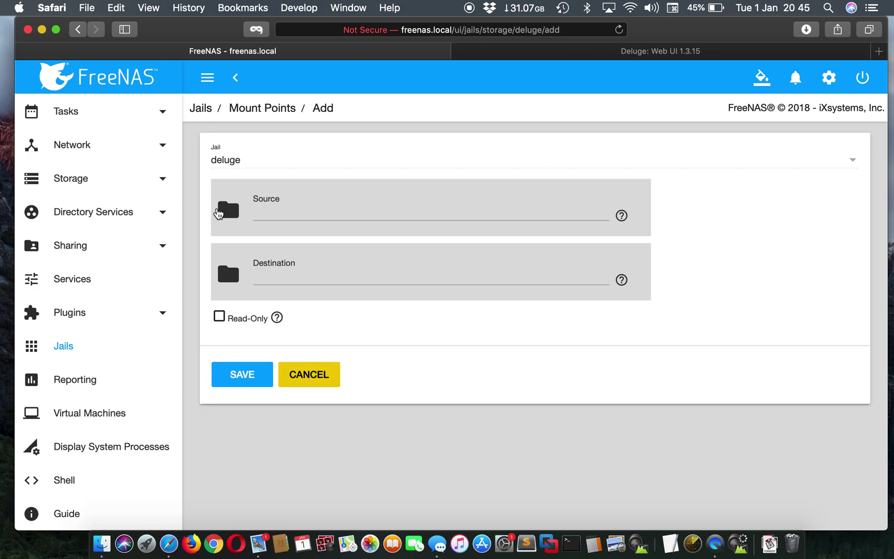
{"action": "left_click", "coordinate": [225, 210]}
{"action": "left_click", "coordinate": [219, 240]}
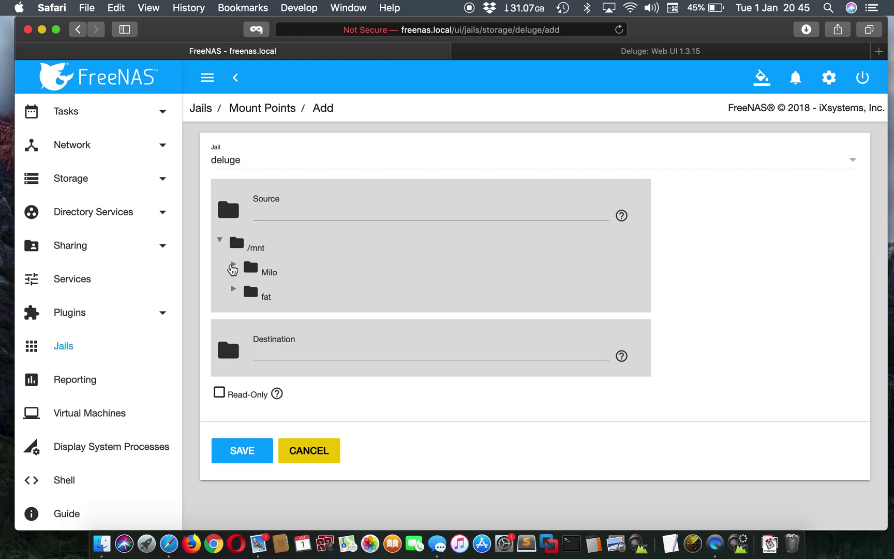
{"action": "left_click", "coordinate": [232, 266]}
{"action": "left_click", "coordinate": [247, 288]}
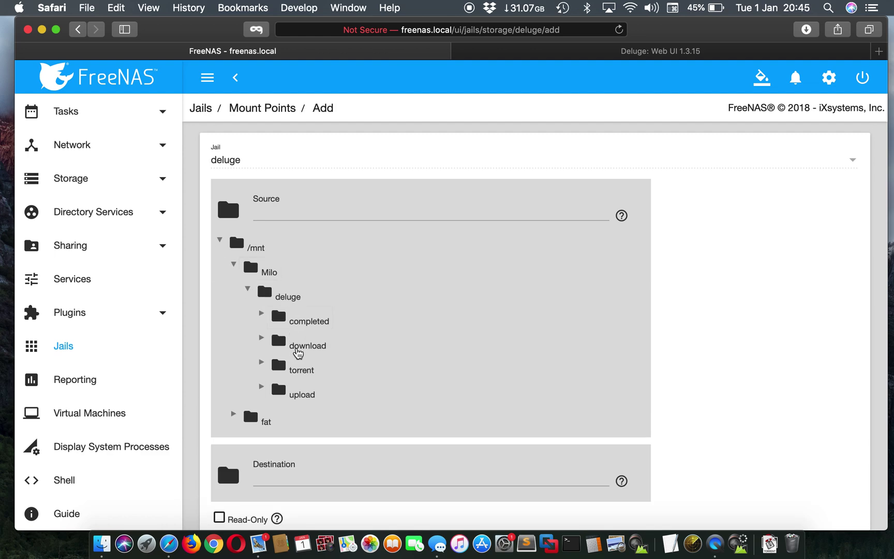
{"action": "left_click", "coordinate": [302, 394]}
Set the destination to the deluge jail's root/upload folder and save
{"action": "scroll", "coordinate": [379, 387], "scroll_direction": "down", "scroll_amount": 3}
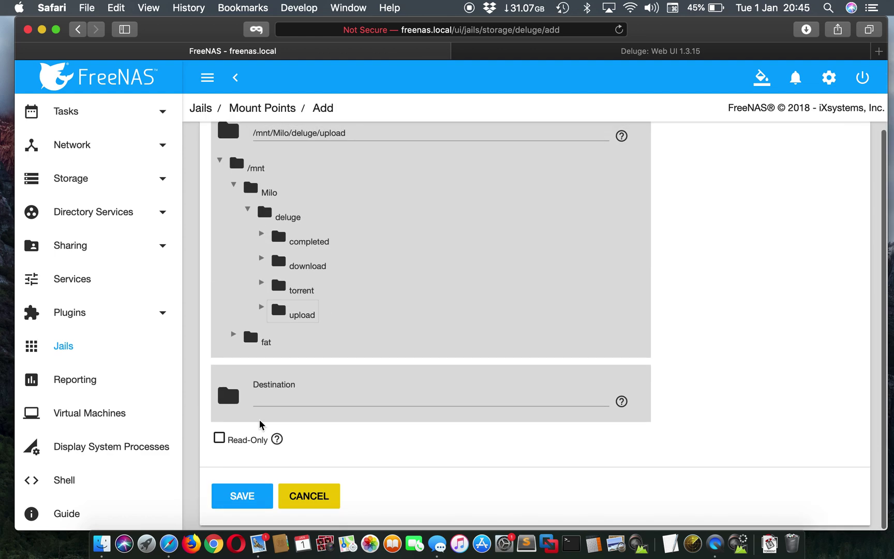
{"action": "left_click", "coordinate": [228, 395]}
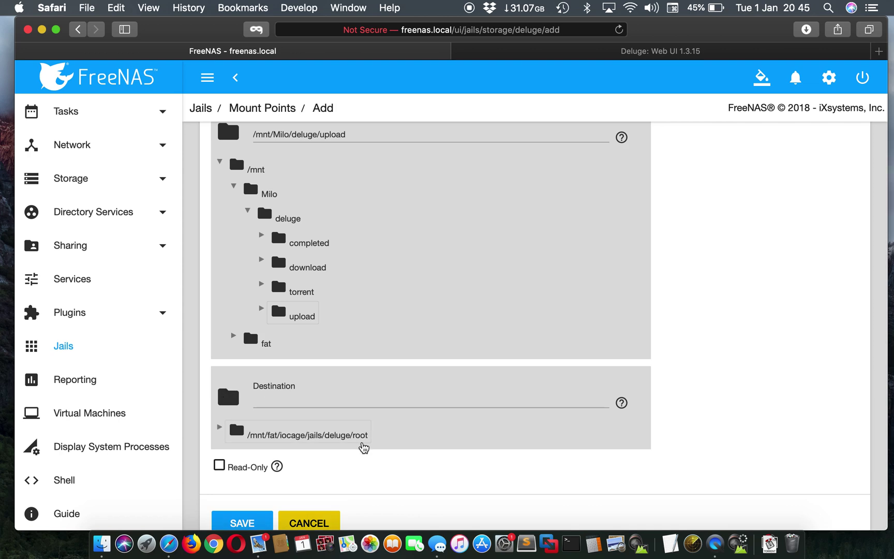
{"action": "left_click", "coordinate": [362, 437]}
{"action": "left_click", "coordinate": [397, 403]}
{"action": "type", "text": "/"}
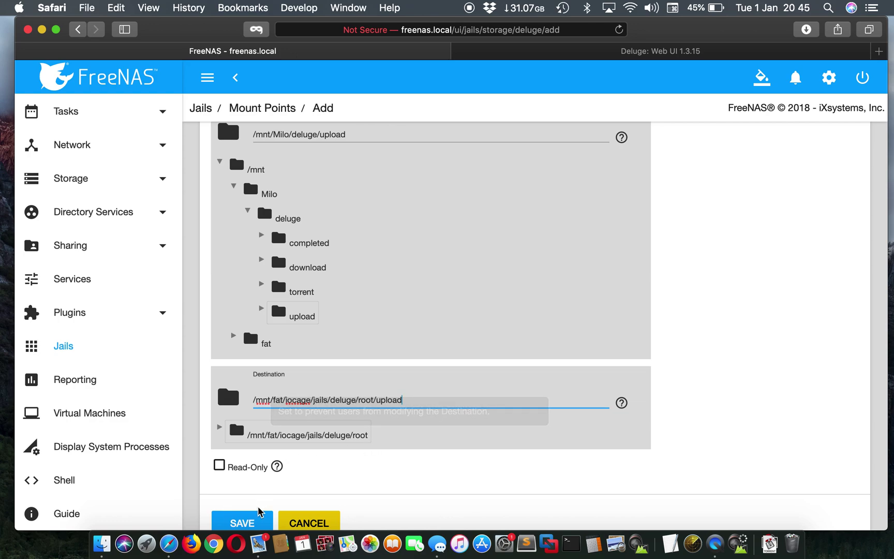
{"action": "left_click", "coordinate": [247, 523]}
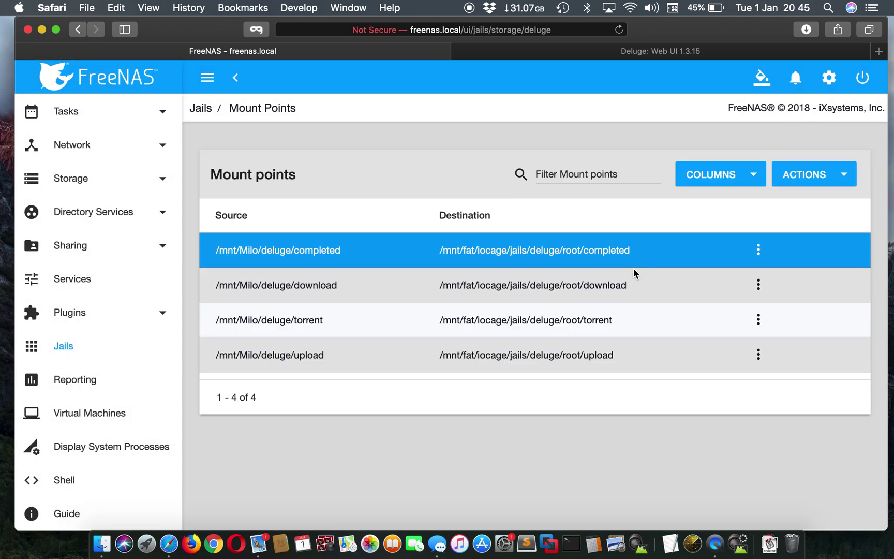
Dismiss Deluge's lost-connection warning and return to the FreeNAS jails list
{"action": "left_click", "coordinate": [757, 52]}
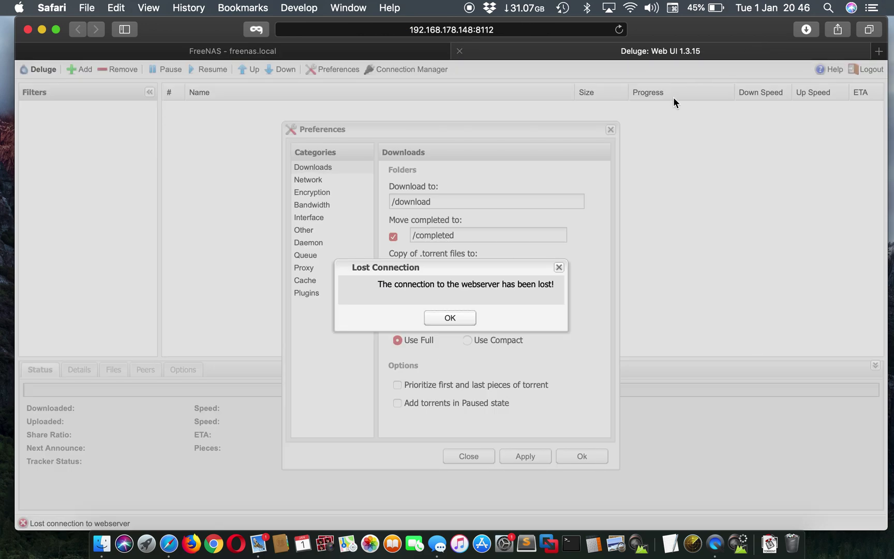
{"action": "left_click", "coordinate": [459, 322]}
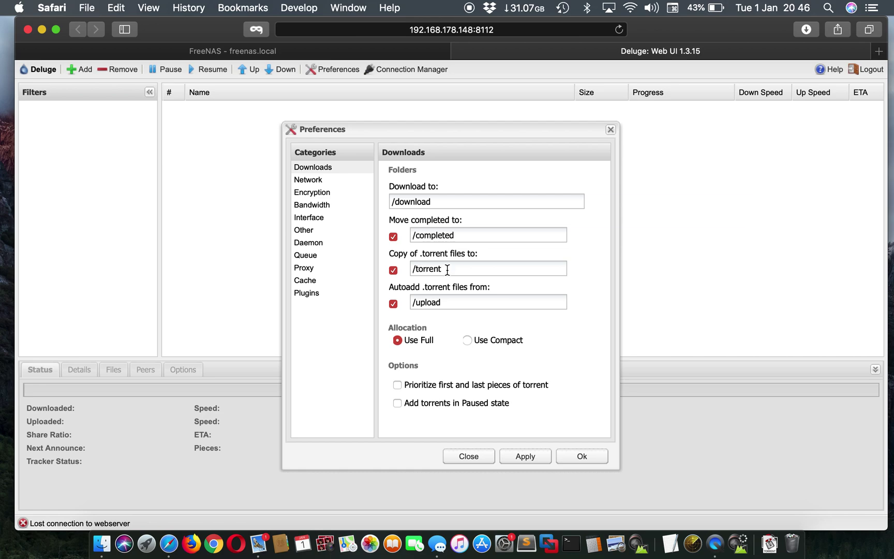
{"action": "left_click", "coordinate": [399, 51]}
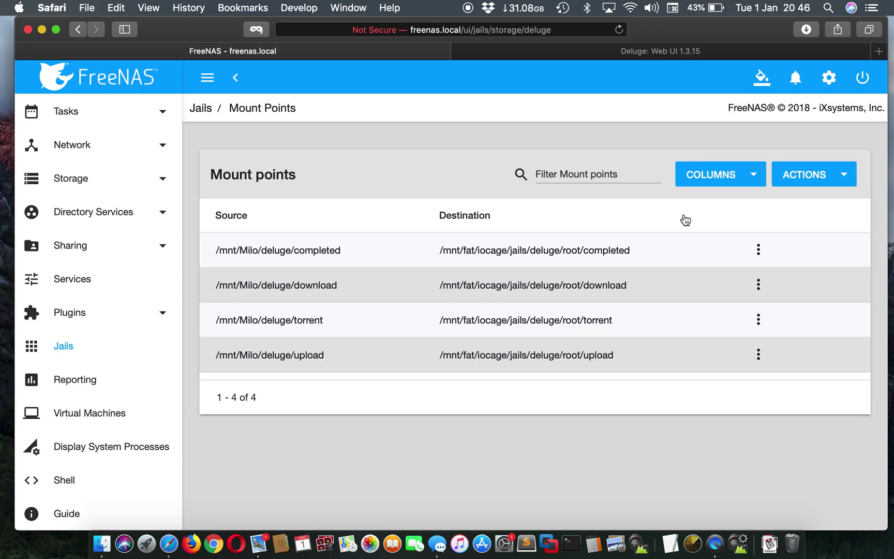
{"action": "left_click", "coordinate": [112, 355]}
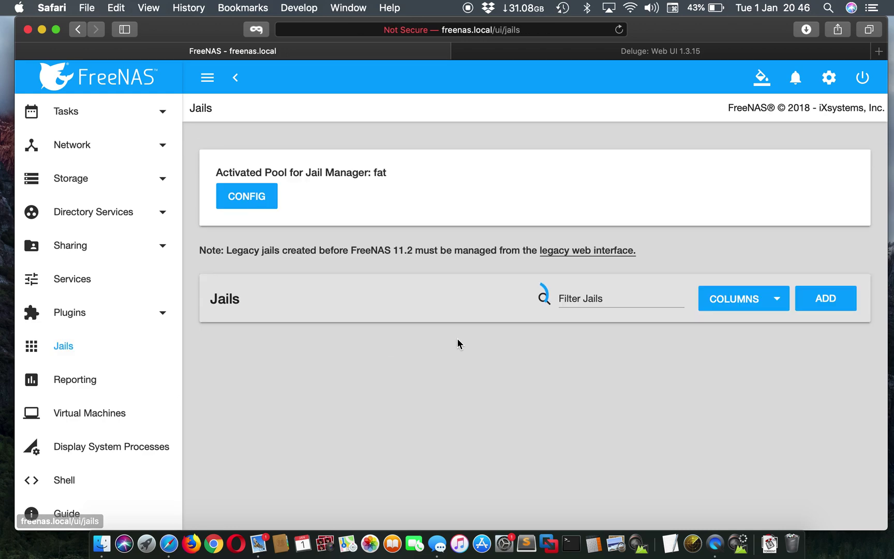
Start the deluge jail and check that the Deluge Web UI reconnects
{"action": "scroll", "coordinate": [577, 412], "scroll_direction": "right", "scroll_amount": 5}
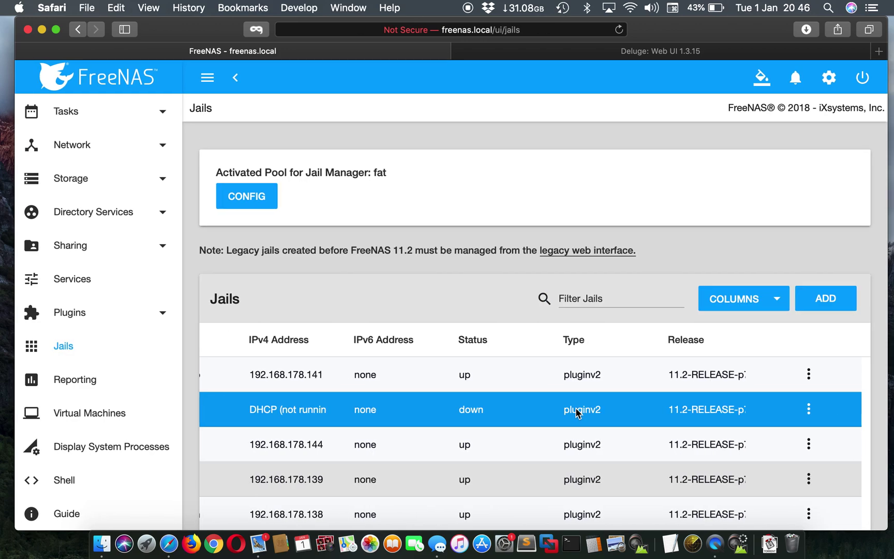
{"action": "left_click", "coordinate": [817, 409]}
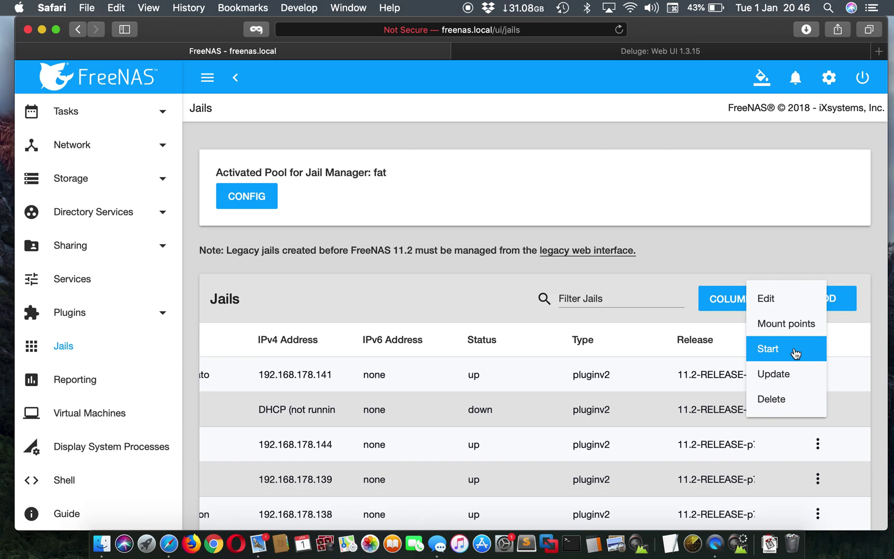
{"action": "left_click", "coordinate": [793, 350]}
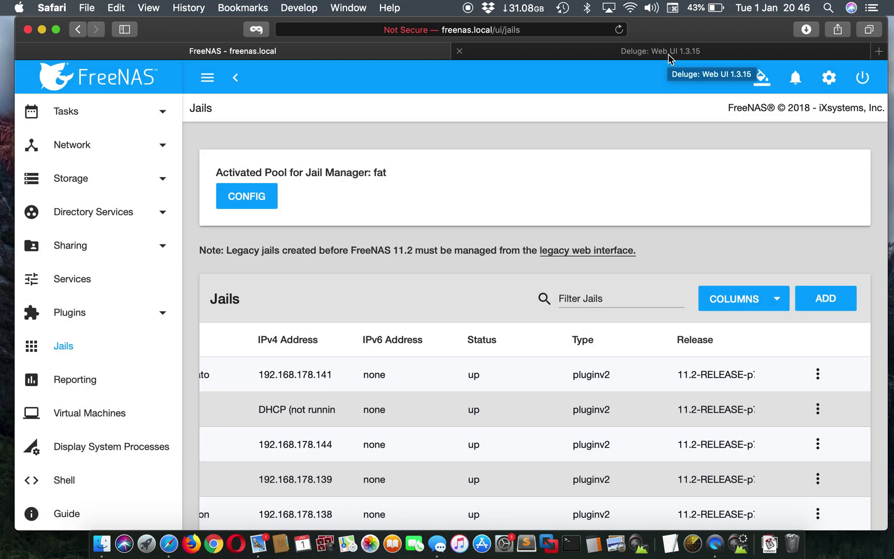
{"action": "left_click", "coordinate": [668, 54]}
Connect Deluge to the 127.0.0.1:58846 daemon and close Preferences with Ok
{"action": "left_click", "coordinate": [456, 262]}
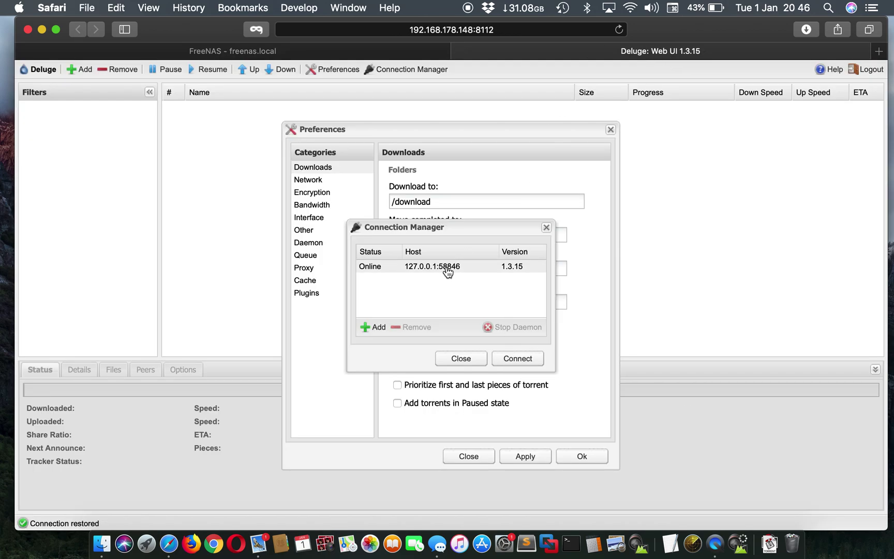
{"action": "left_click", "coordinate": [505, 362]}
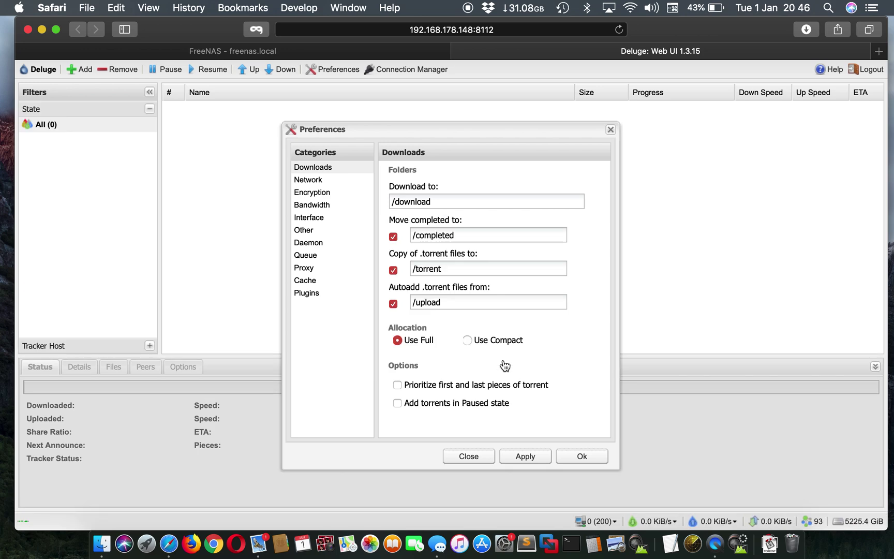
{"action": "left_click", "coordinate": [569, 457]}
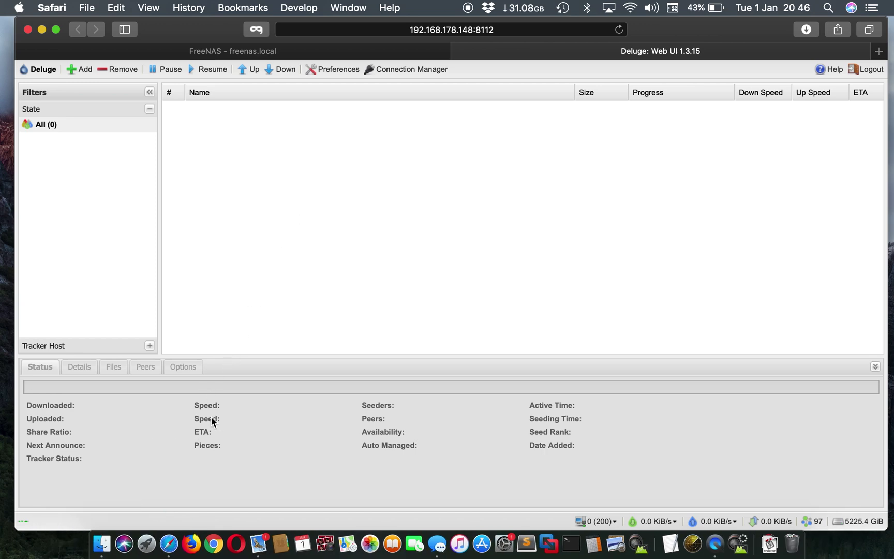
{"action": "key", "text": "super+space"}
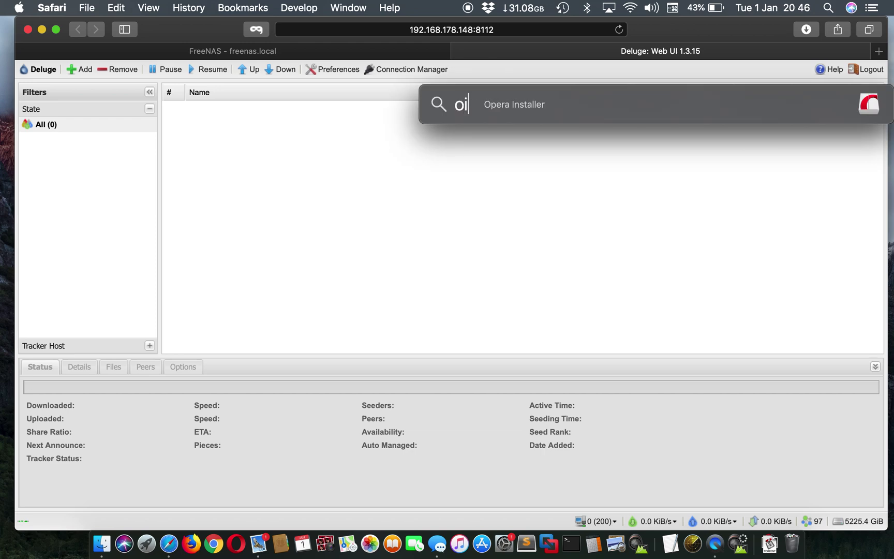
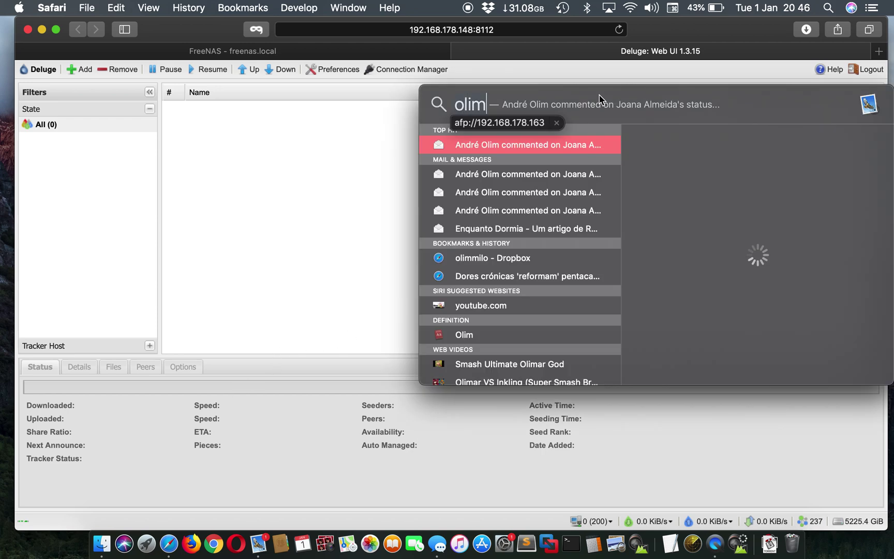
Mount the Milo volume from afp://192.168.178.163 and open its deluge folder
{"action": "left_click", "coordinate": [510, 123]}
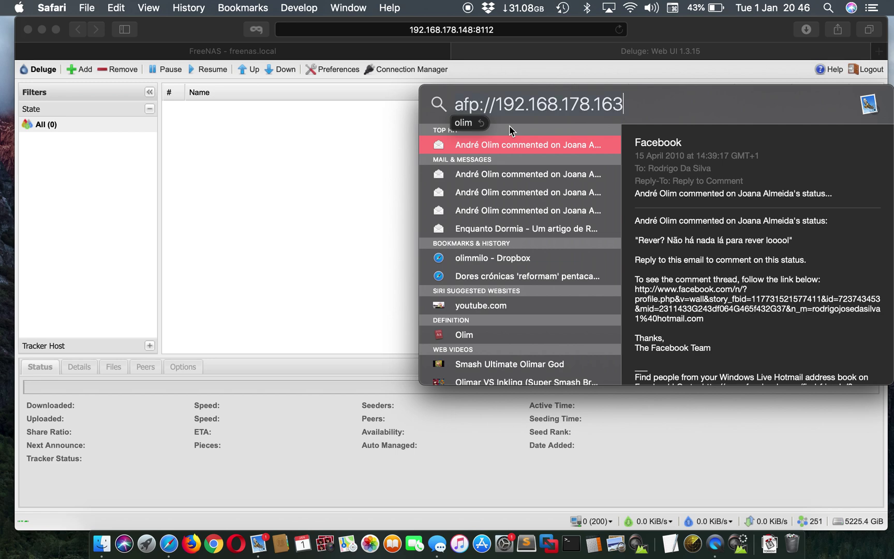
{"action": "key", "text": "Return"}
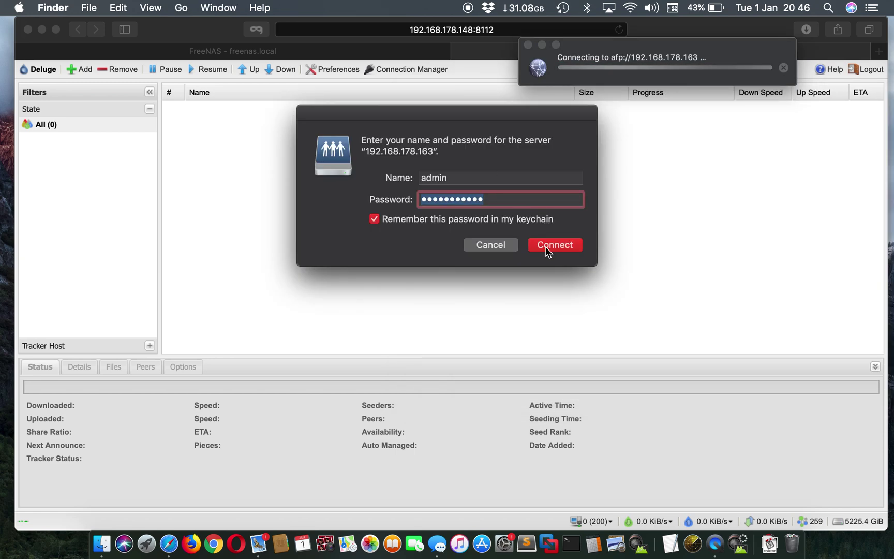
{"action": "left_click", "coordinate": [548, 250]}
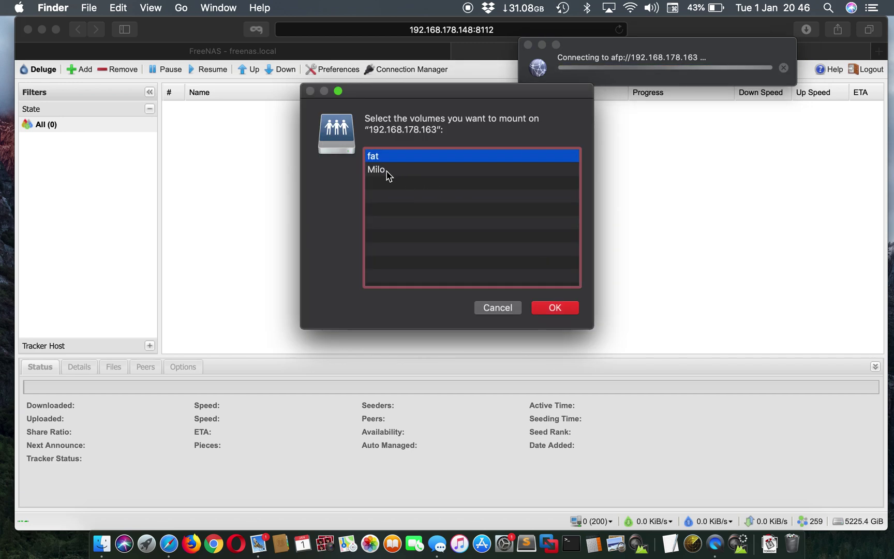
{"action": "left_click", "coordinate": [388, 172]}
{"action": "left_click", "coordinate": [559, 308]}
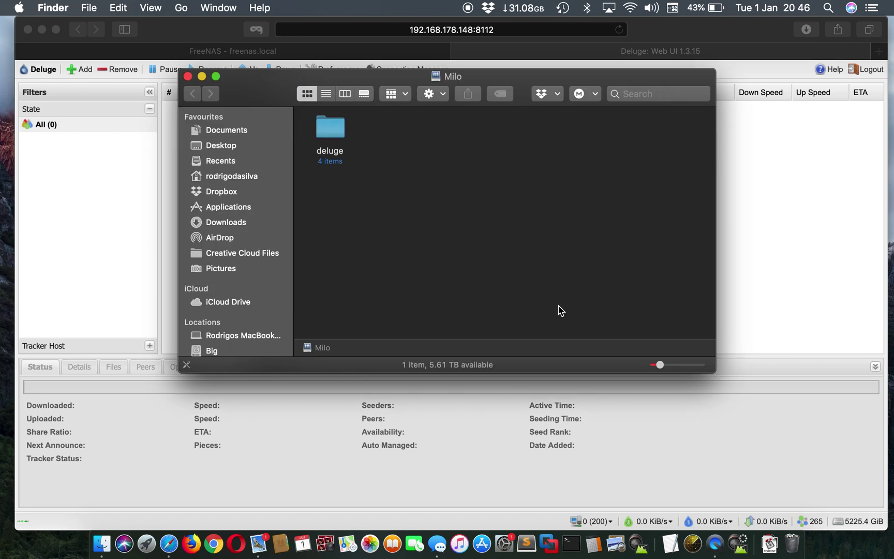
{"action": "double_click", "coordinate": [327, 133]}
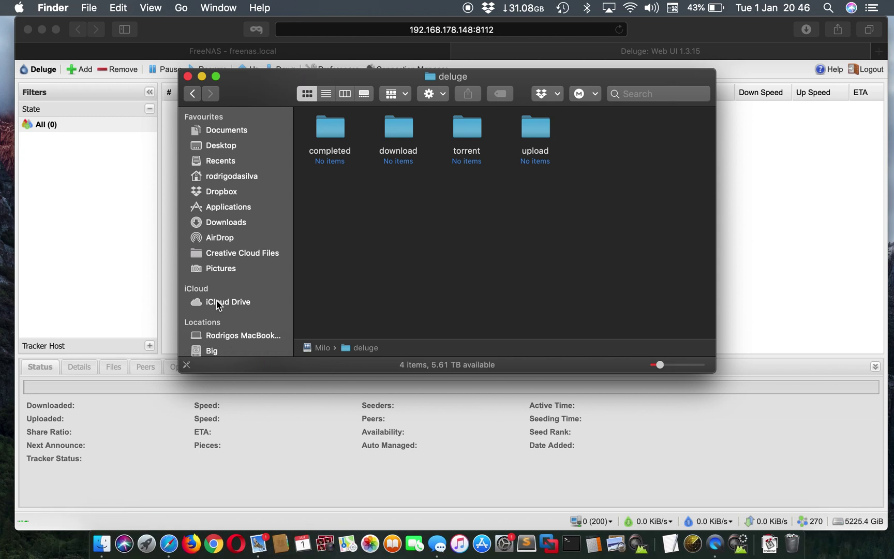
Copy the Bird Box (2018) torrent file from the Downloads folder
{"action": "left_click", "coordinate": [228, 222]}
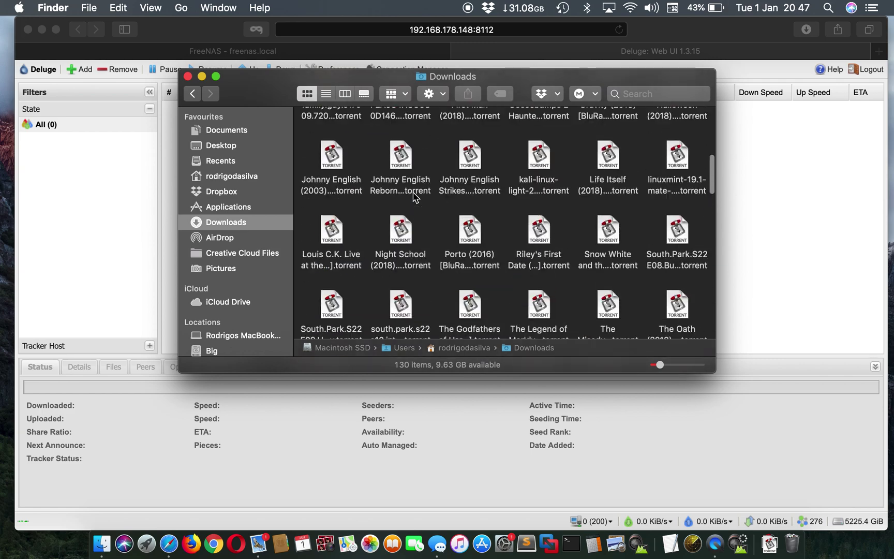
{"action": "left_click", "coordinate": [405, 279]}
{"action": "scroll", "coordinate": [406, 277], "scroll_direction": "down", "scroll_amount": 5}
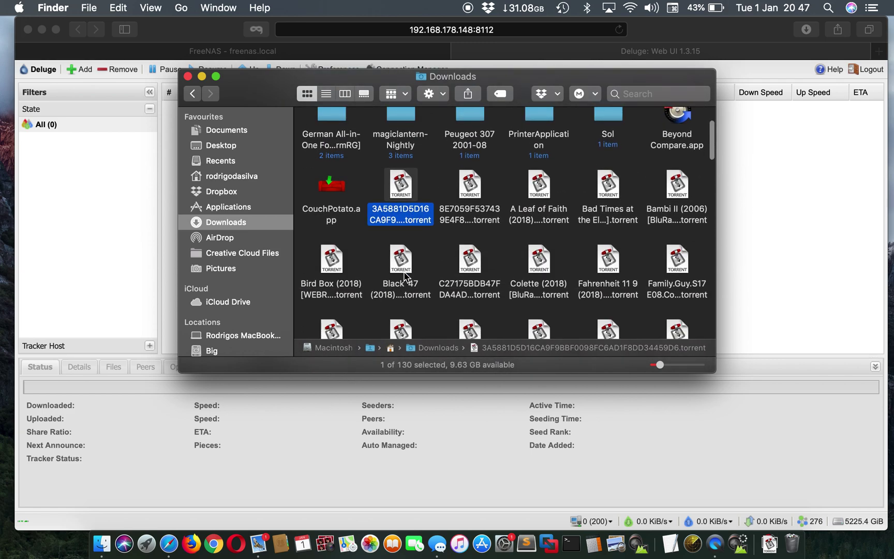
{"action": "left_click", "coordinate": [343, 237]}
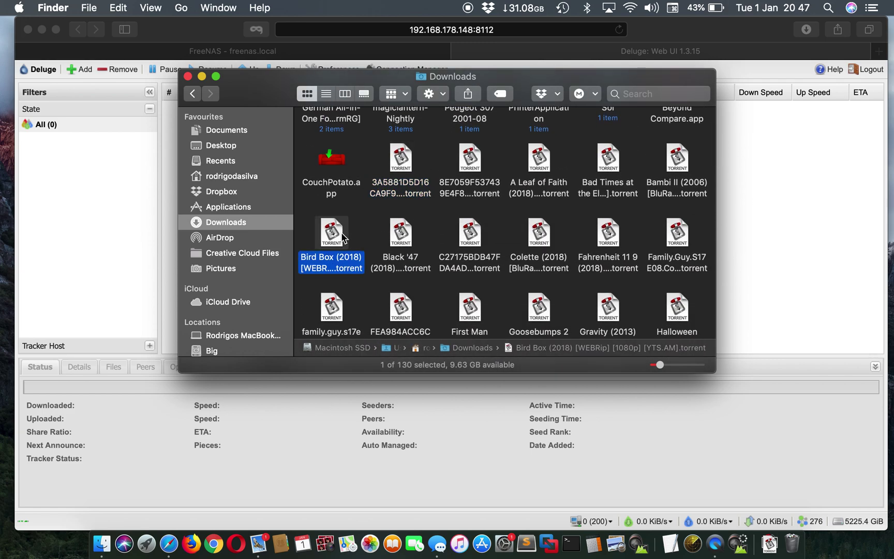
{"action": "key", "text": "super+c"}
{"action": "scroll", "coordinate": [546, 129], "scroll_direction": "up", "scroll_amount": 5}
{"action": "scroll", "coordinate": [545, 128], "scroll_direction": "down", "scroll_amount": 1}
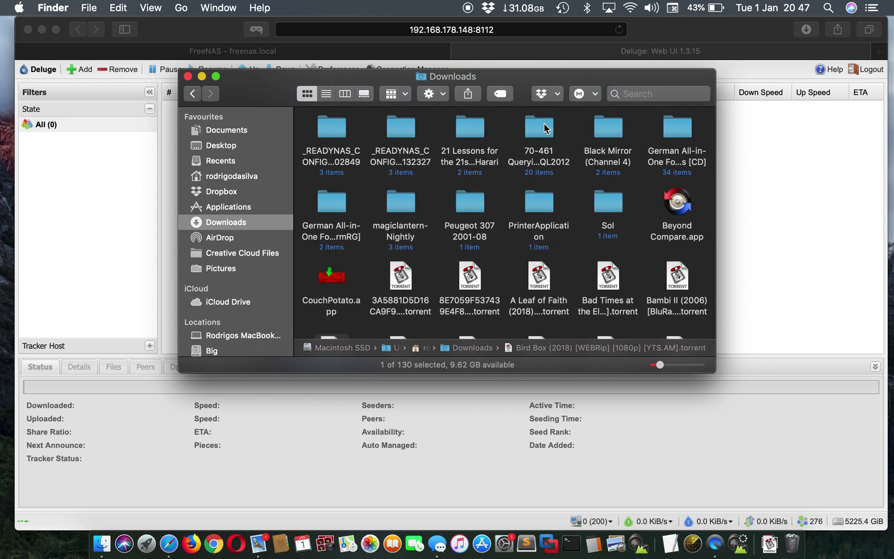
{"action": "scroll", "coordinate": [210, 238], "scroll_direction": "down", "scroll_amount": 5}
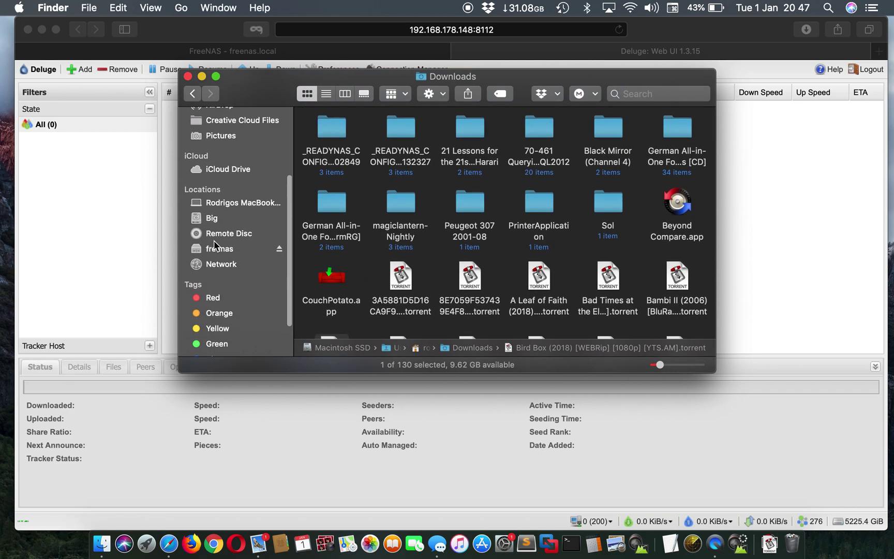
Browse to freenas > Milo > deluge > upload and open the empty folder's context menu
{"action": "left_click", "coordinate": [215, 249]}
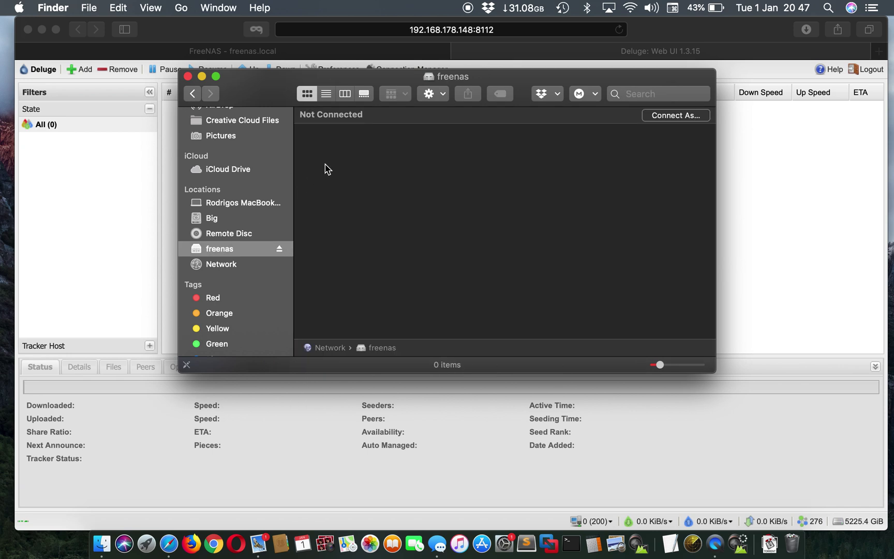
{"action": "left_click", "coordinate": [231, 266]}
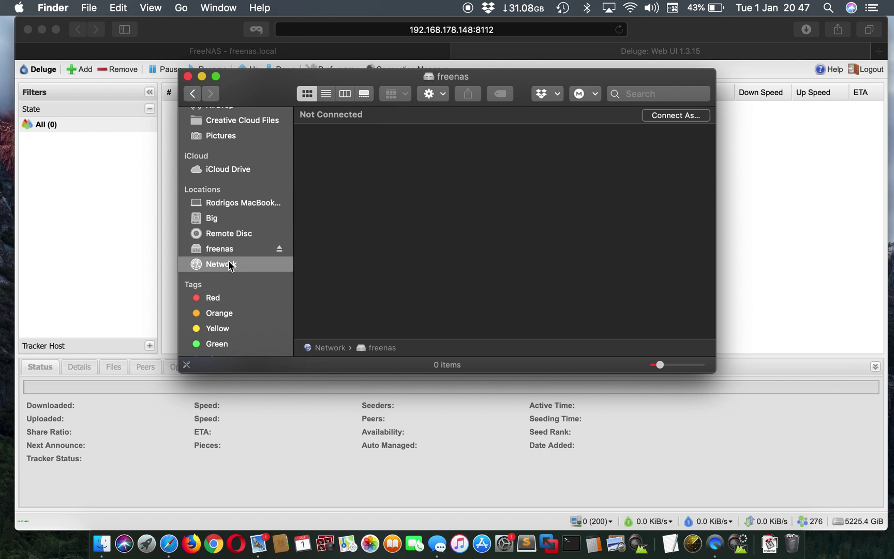
{"action": "double_click", "coordinate": [405, 136]}
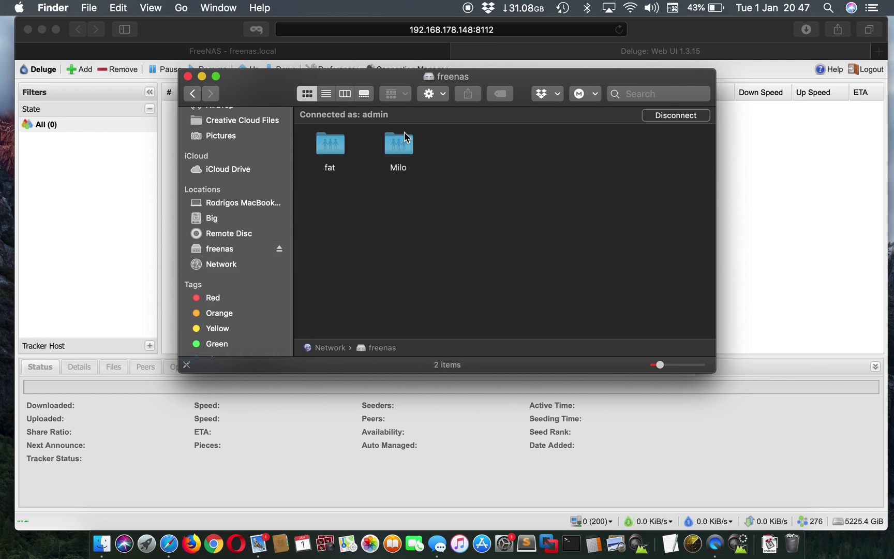
{"action": "double_click", "coordinate": [395, 145]}
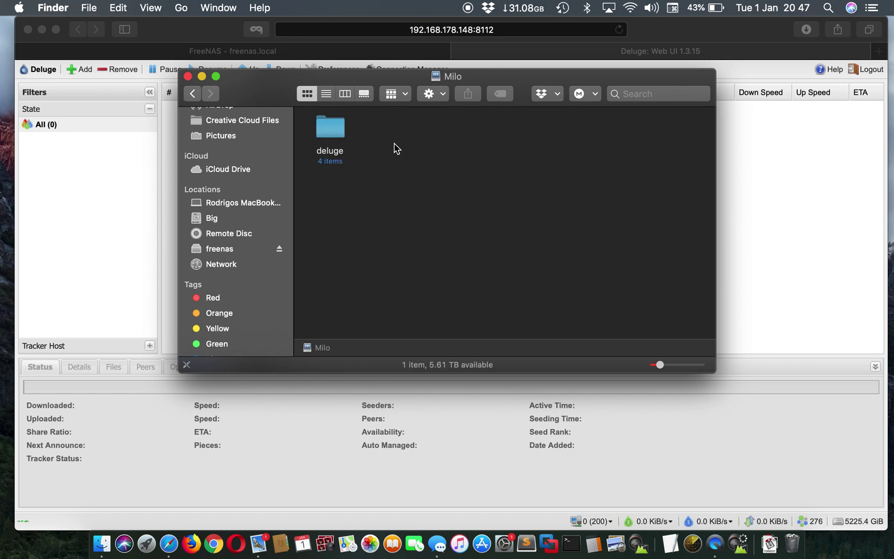
{"action": "double_click", "coordinate": [340, 131]}
{"action": "double_click", "coordinate": [522, 130]}
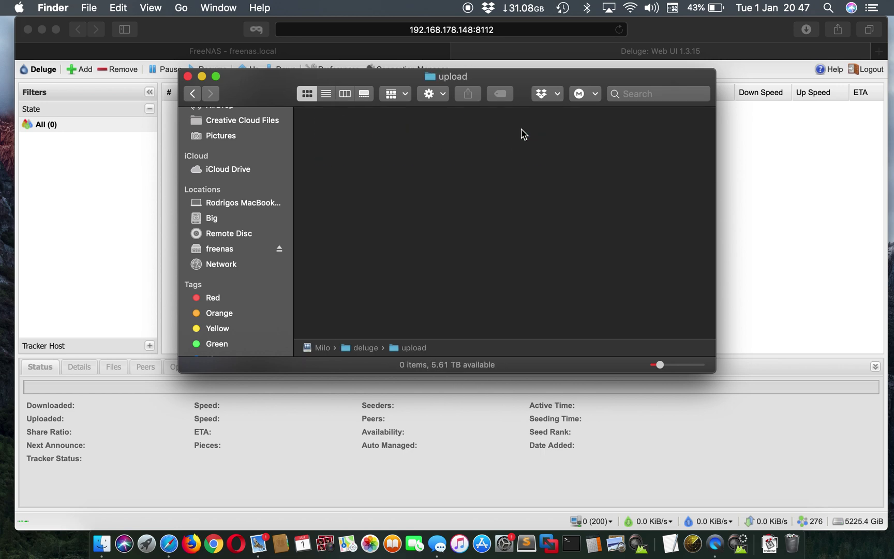
{"action": "left_click", "coordinate": [523, 167]}
{"action": "right_click", "coordinate": [523, 166]}
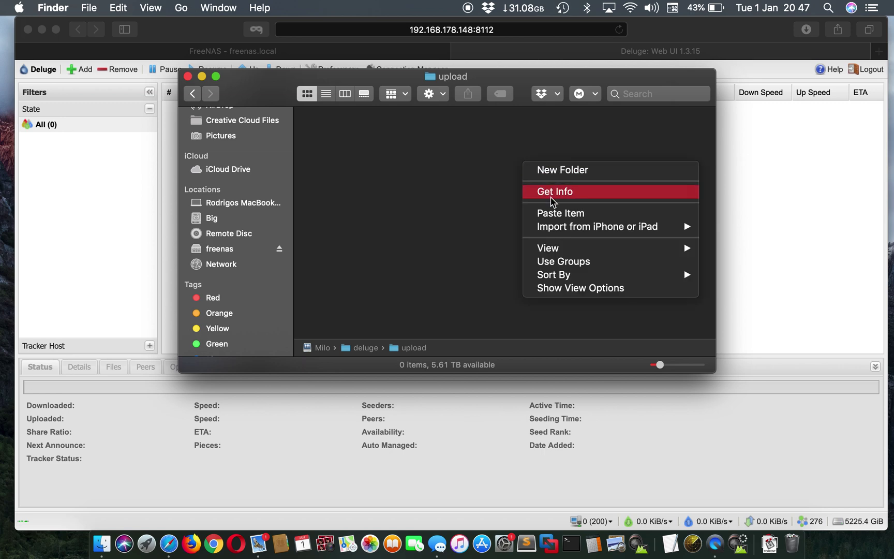
Paste the Bird Box torrent into upload, authenticating as admin with the account password
{"action": "left_click", "coordinate": [559, 214]}
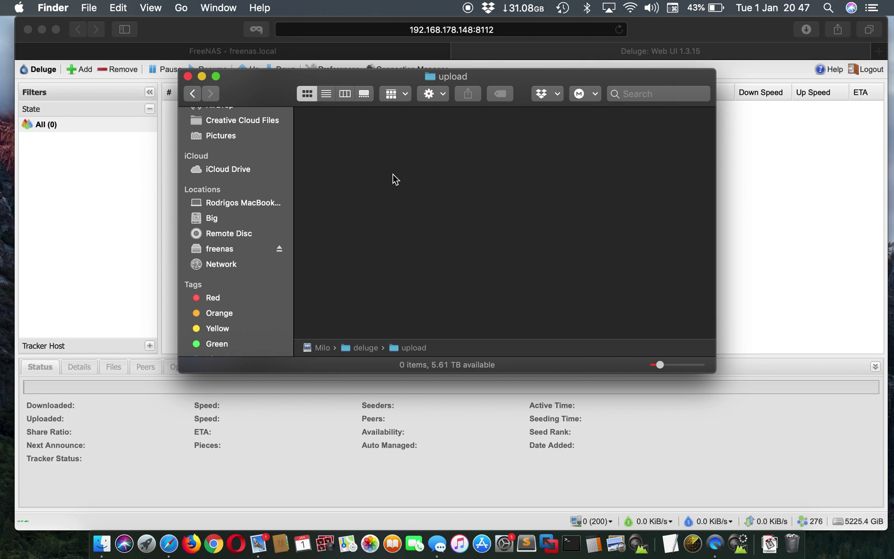
{"action": "left_click_drag", "start_coordinate": [489, 187], "coordinate": [301, 178]}
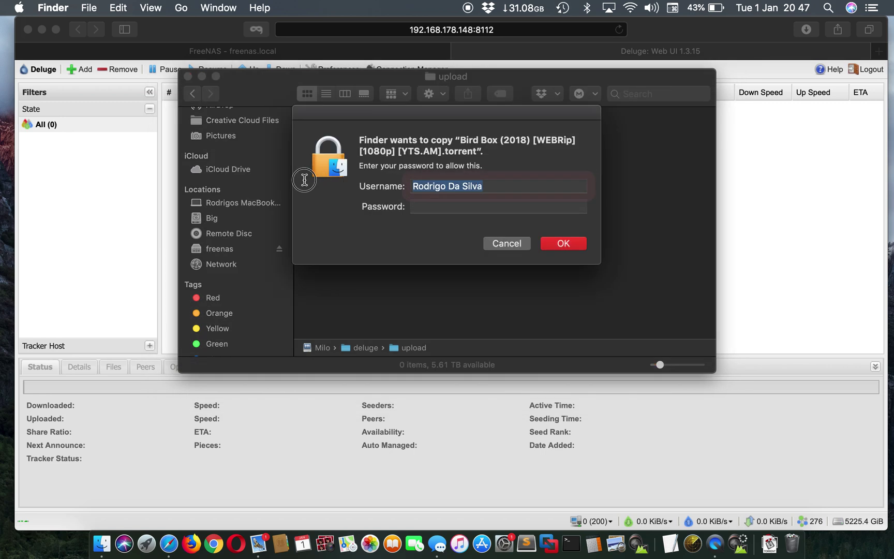
{"action": "type", "text": "admin"}
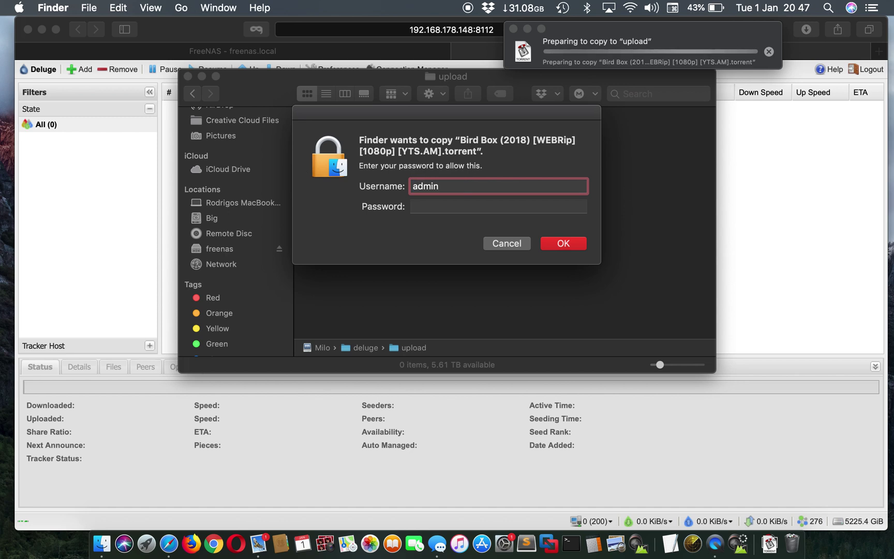
{"action": "key", "text": "Tab"}
{"action": "type", "text": "•••••••••••"}
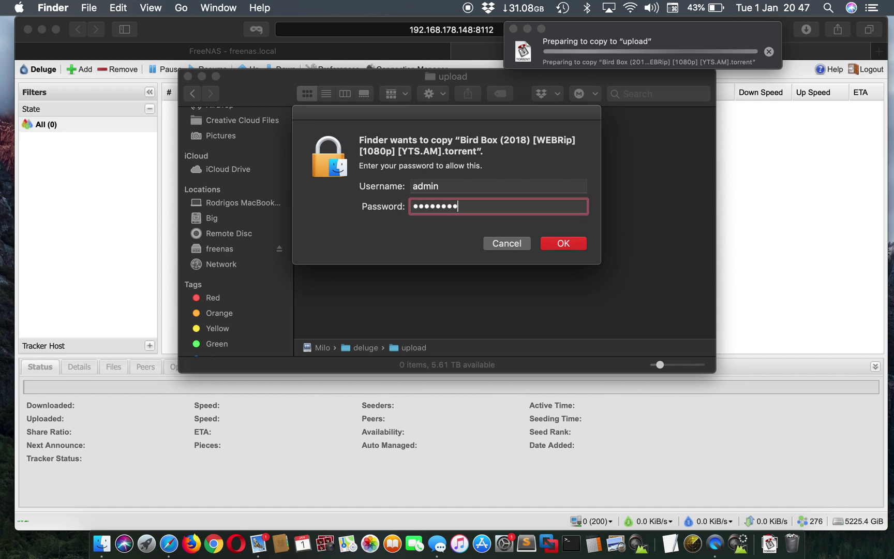
{"action": "left_click", "coordinate": [563, 243]}
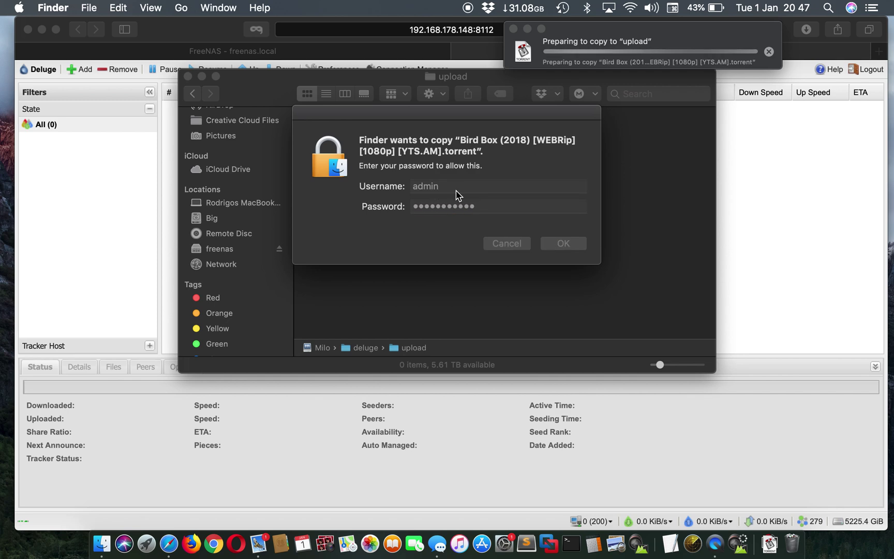
{"action": "left_click", "coordinate": [564, 243]}
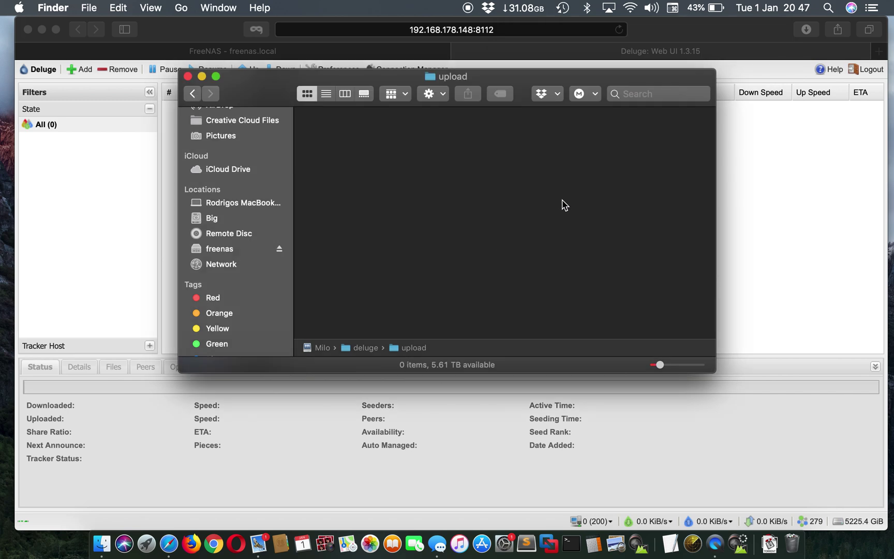
Dismiss the upload folder's menu and bring the Deluge web page forward
{"action": "right_click", "coordinate": [458, 184]}
{"action": "left_click", "coordinate": [410, 193]}
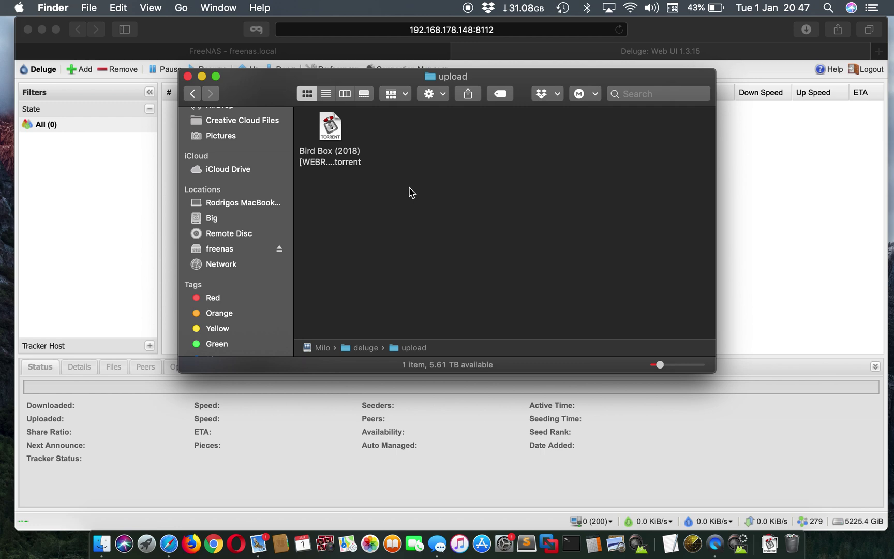
{"action": "left_click", "coordinate": [771, 184]}
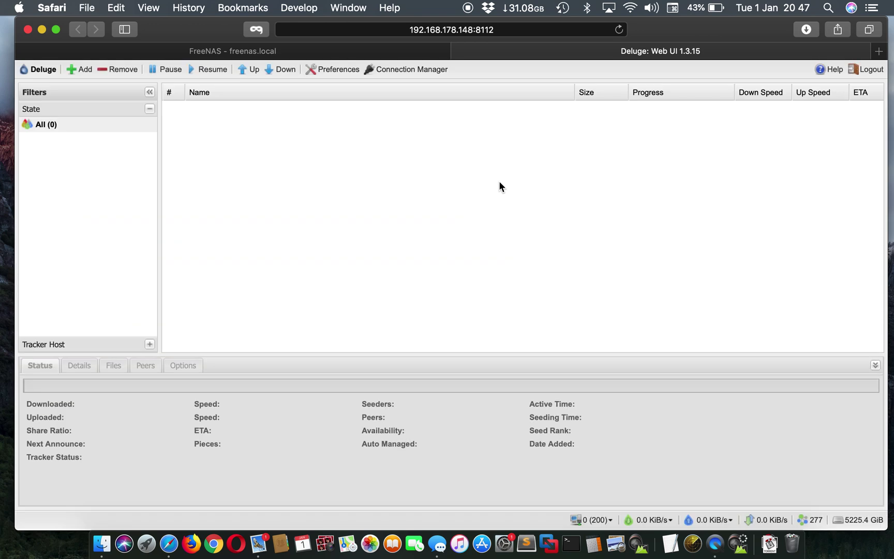
Move the upload folder window lower and bring the Deluge interface back to the front
{"action": "left_click", "coordinate": [103, 542]}
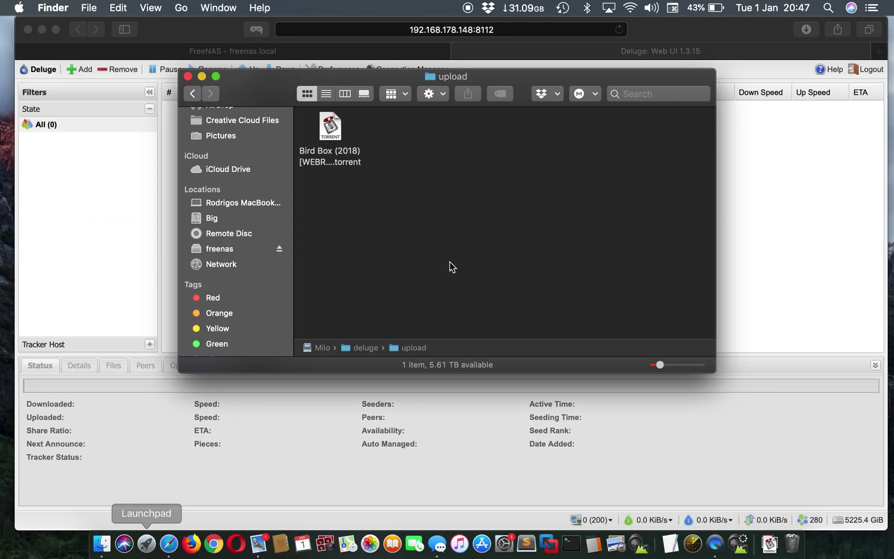
{"action": "right_click", "coordinate": [486, 239]}
{"action": "left_click", "coordinate": [459, 201]}
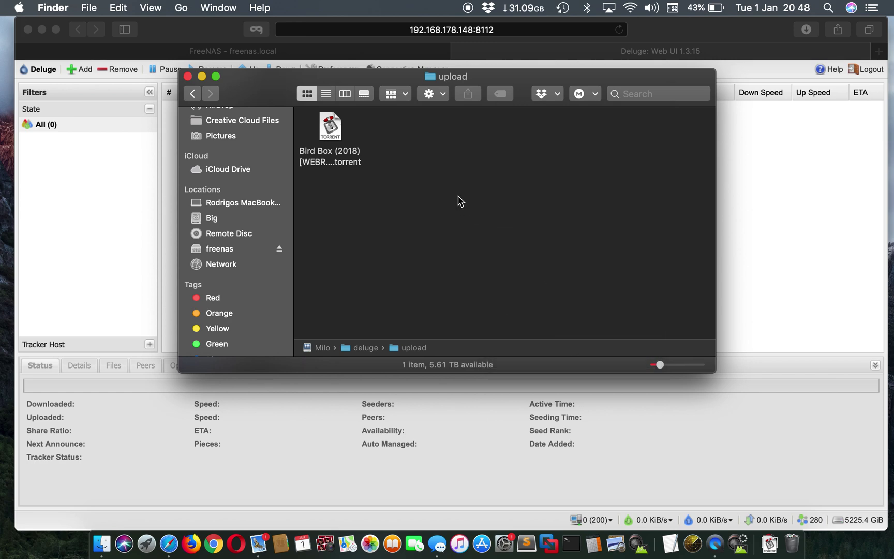
{"action": "left_click_drag", "start_coordinate": [274, 84], "coordinate": [206, 123]}
{"action": "left_click", "coordinate": [305, 95]}
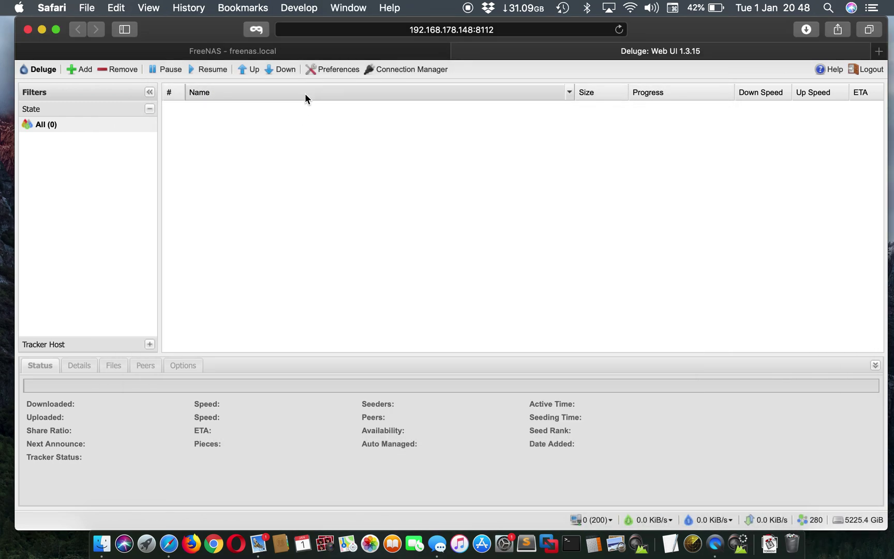
Apply the /download, /completed, /torrent and /upload folder preferences, then close the Deluge page
{"action": "left_click", "coordinate": [331, 69]}
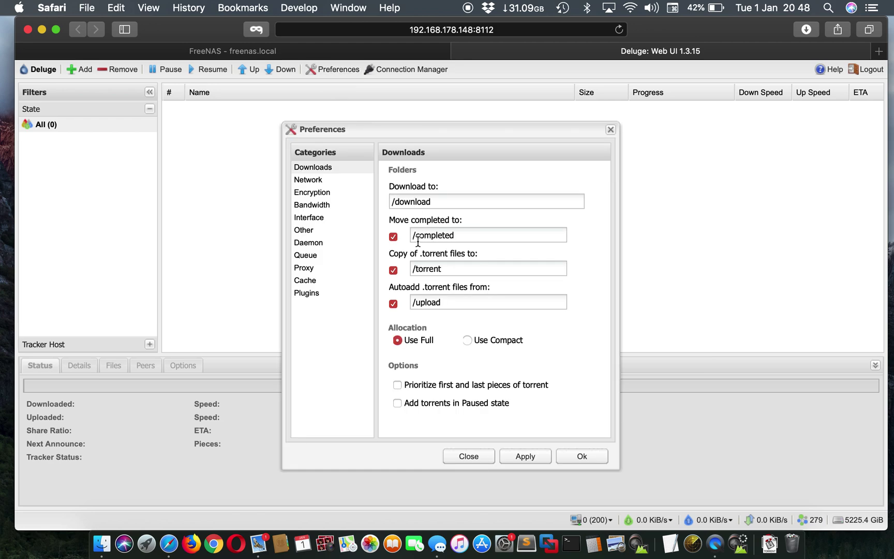
{"action": "left_click", "coordinate": [531, 455]}
{"action": "left_click", "coordinate": [585, 457]}
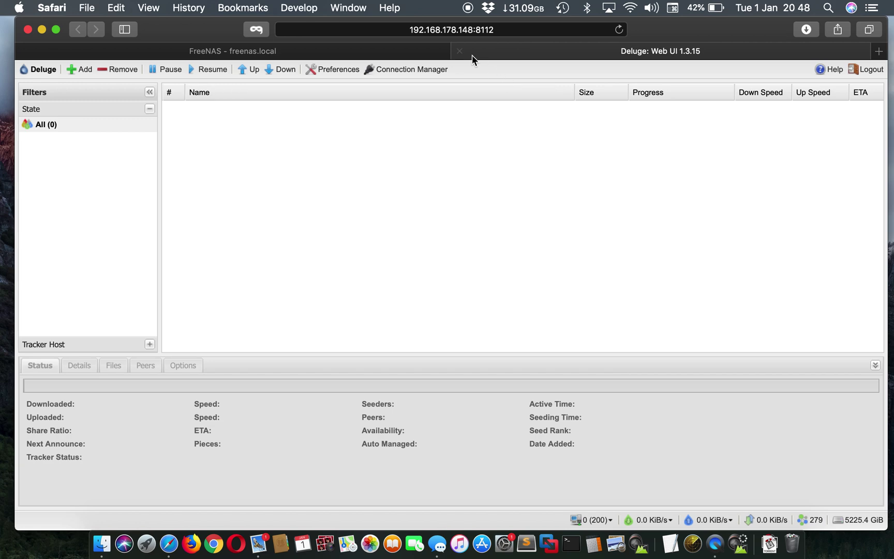
{"action": "left_click", "coordinate": [459, 51]}
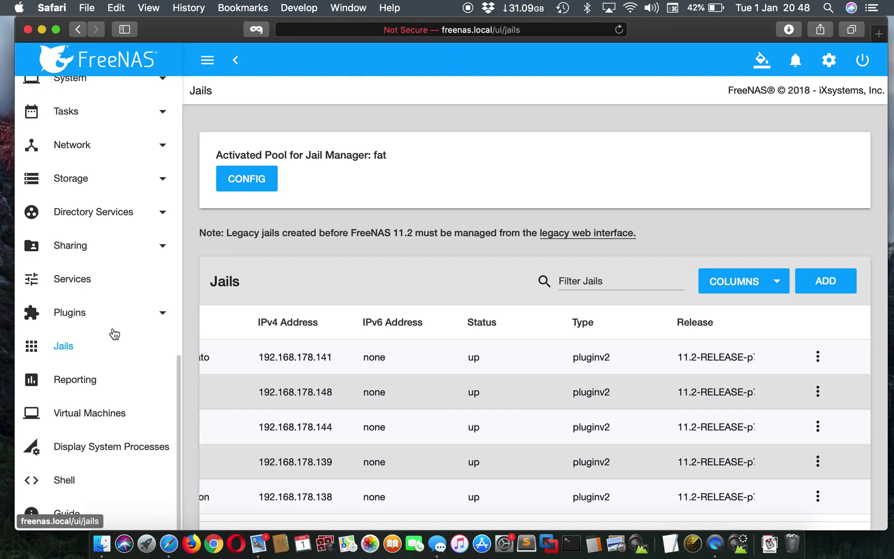
Restart the deluge plugin under Plugins > Installed, then reopen its actions menu
{"action": "left_click", "coordinate": [90, 309]}
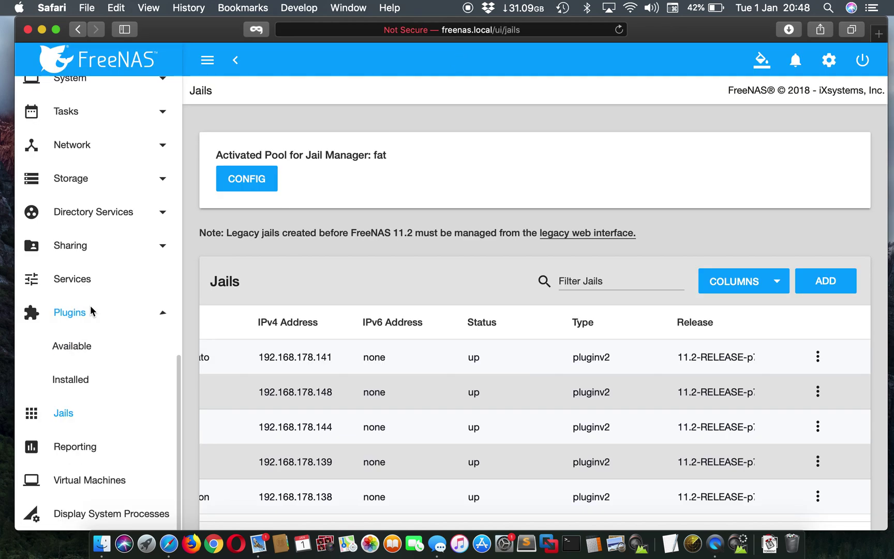
{"action": "left_click", "coordinate": [84, 380]}
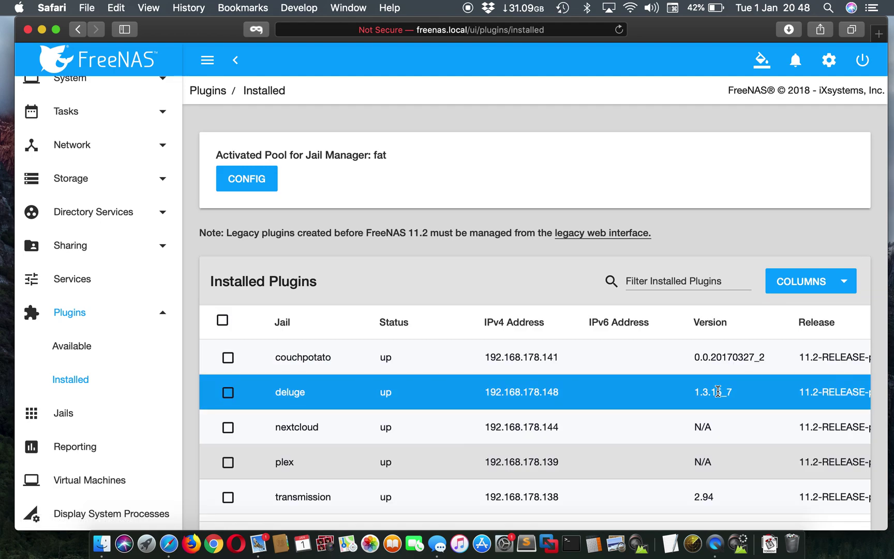
{"action": "scroll", "coordinate": [725, 390], "scroll_direction": "right", "scroll_amount": 5}
{"action": "left_click", "coordinate": [818, 391]}
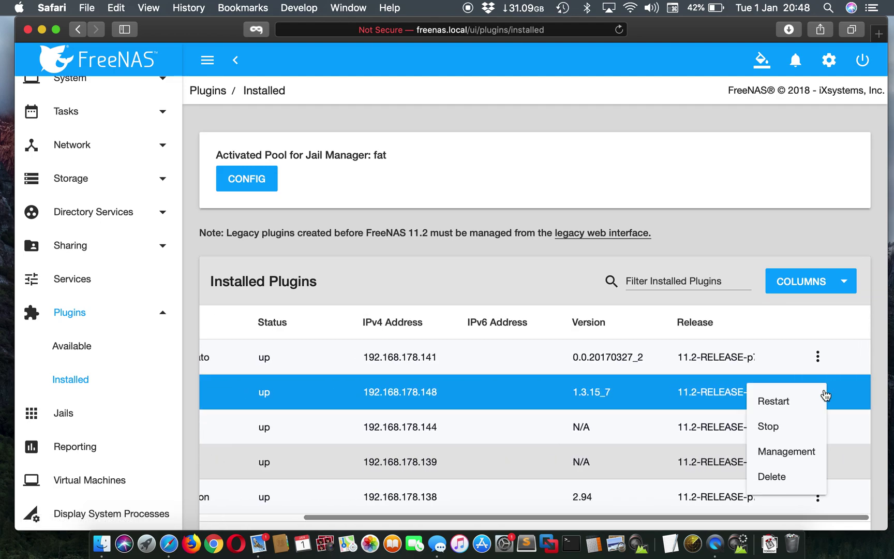
{"action": "left_click", "coordinate": [774, 402]}
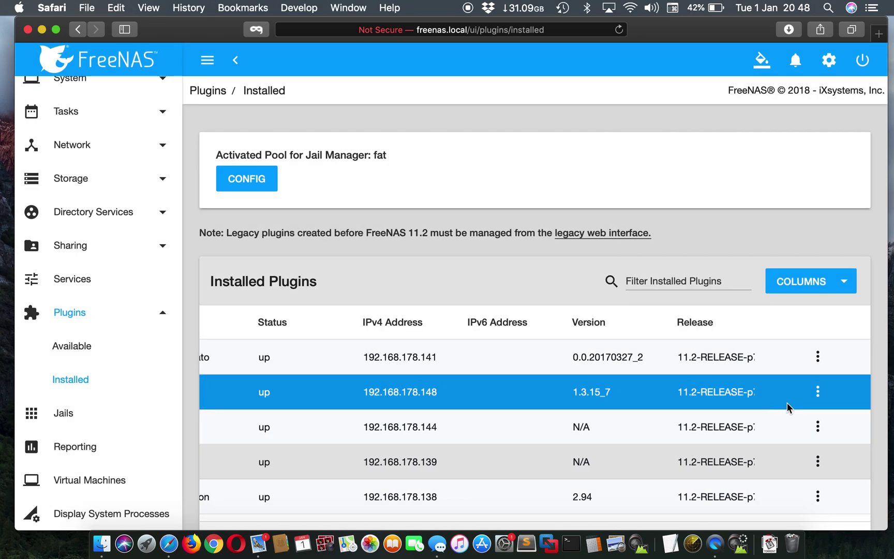
{"action": "left_click", "coordinate": [817, 393]}
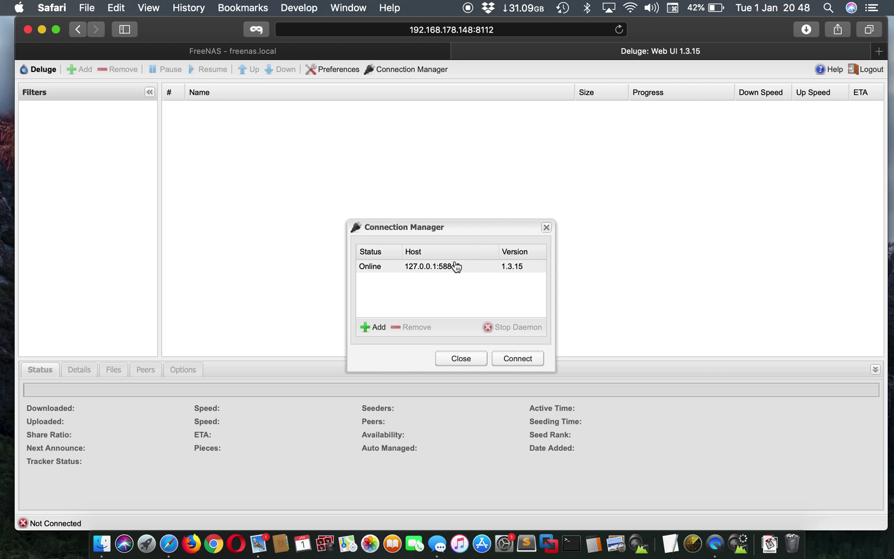
Connect the Deluge Web UI to the 127.0.0.1 host and switch back to FreeNAS
{"action": "left_click", "coordinate": [455, 266]}
{"action": "left_click", "coordinate": [517, 358]}
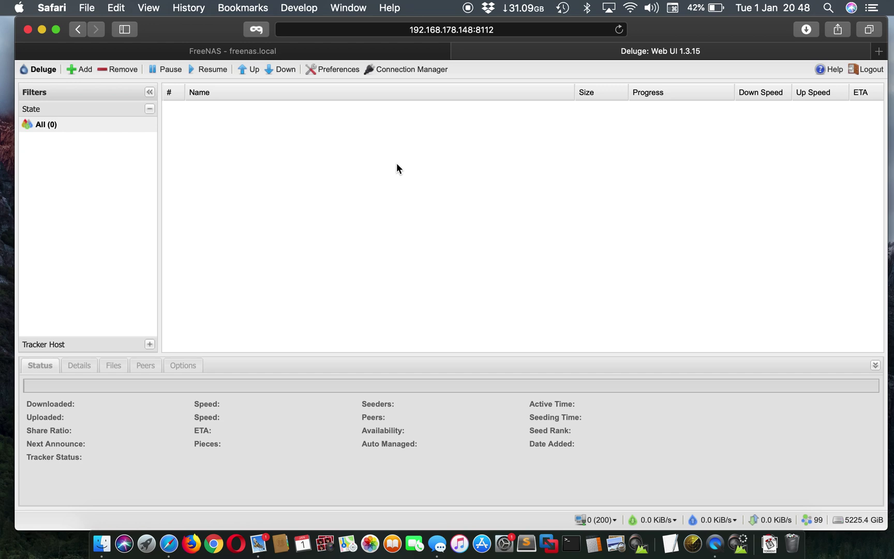
{"action": "left_click", "coordinate": [351, 52]}
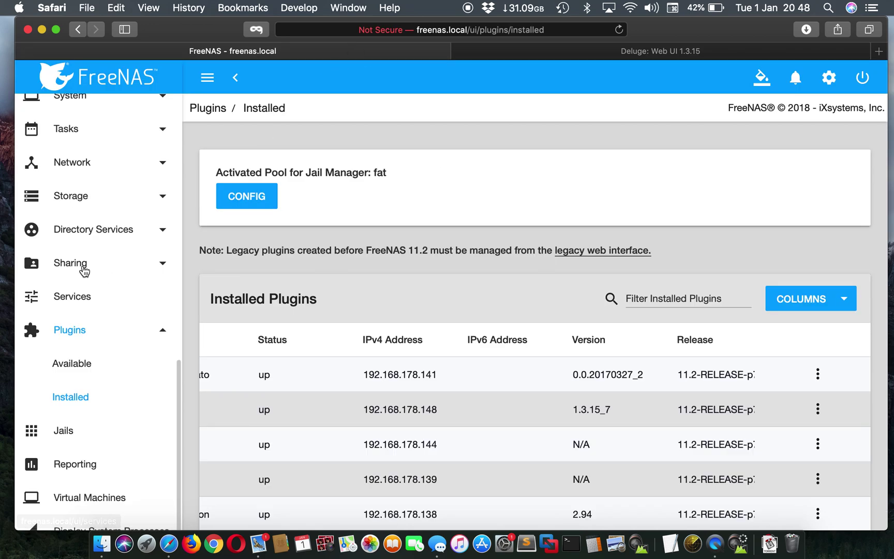
Open Edit Permissions for the deluge dataset in the Milo pool
{"action": "left_click", "coordinate": [112, 270]}
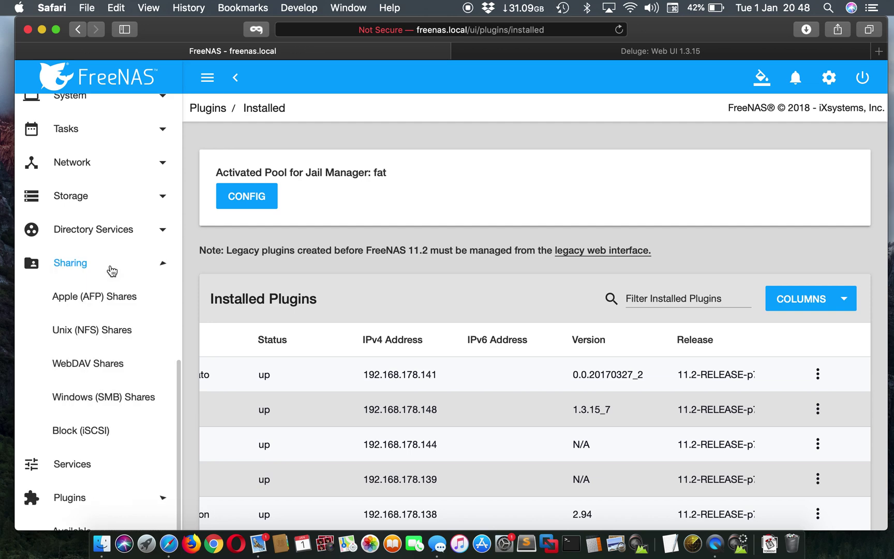
{"action": "left_click", "coordinate": [105, 197]}
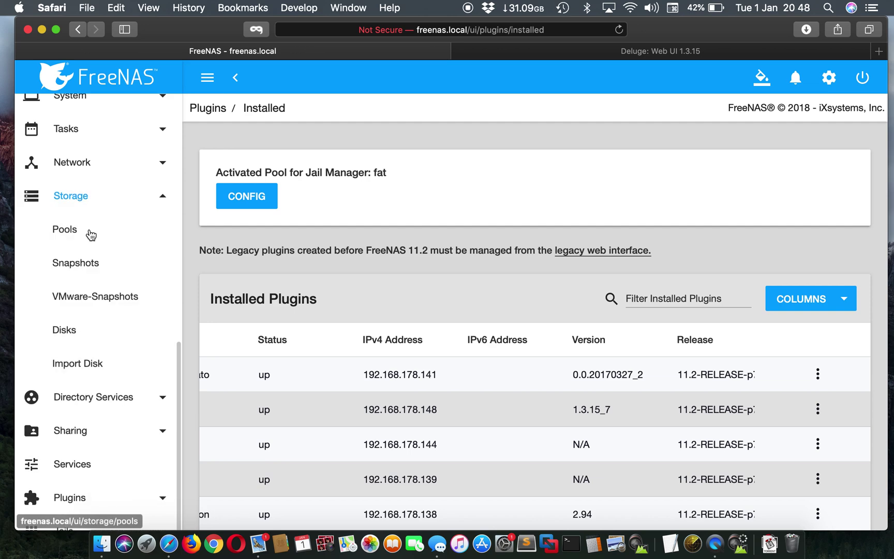
{"action": "left_click", "coordinate": [65, 230]}
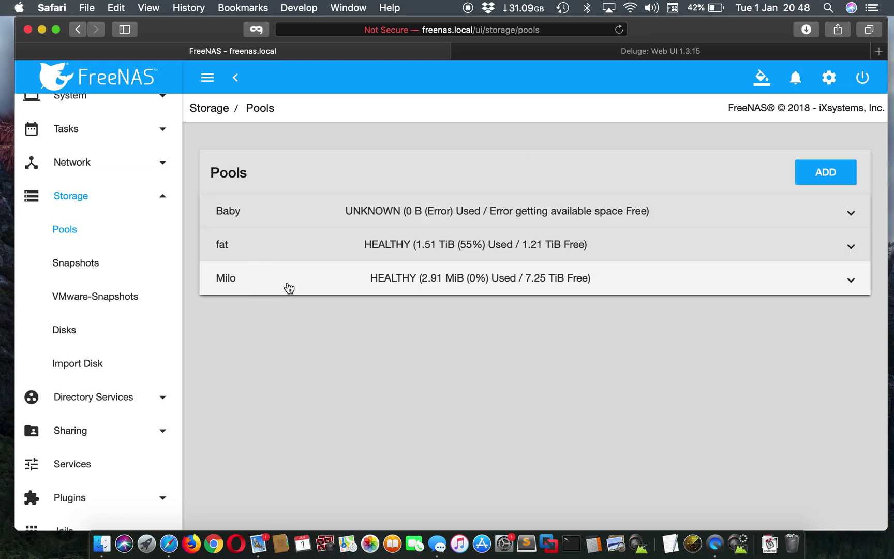
{"action": "left_click", "coordinate": [288, 287]}
{"action": "left_click", "coordinate": [228, 391]}
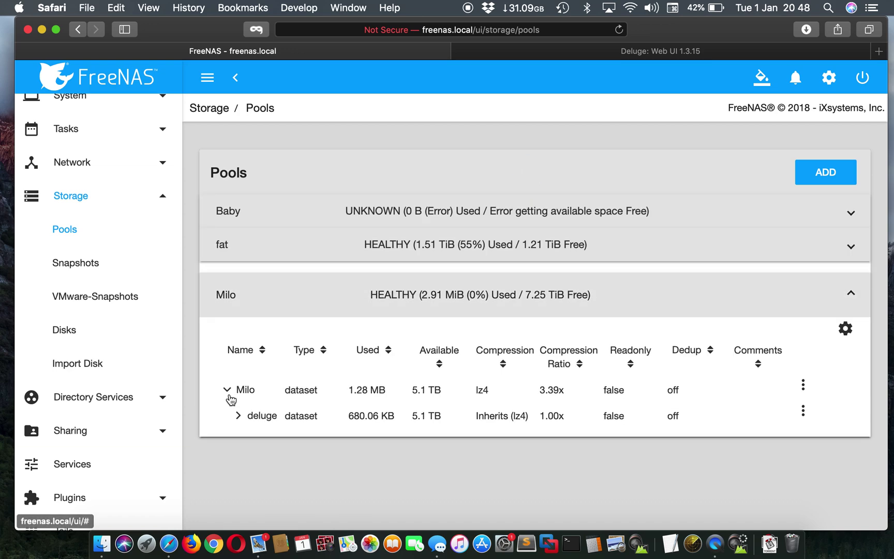
{"action": "left_click", "coordinate": [803, 413]}
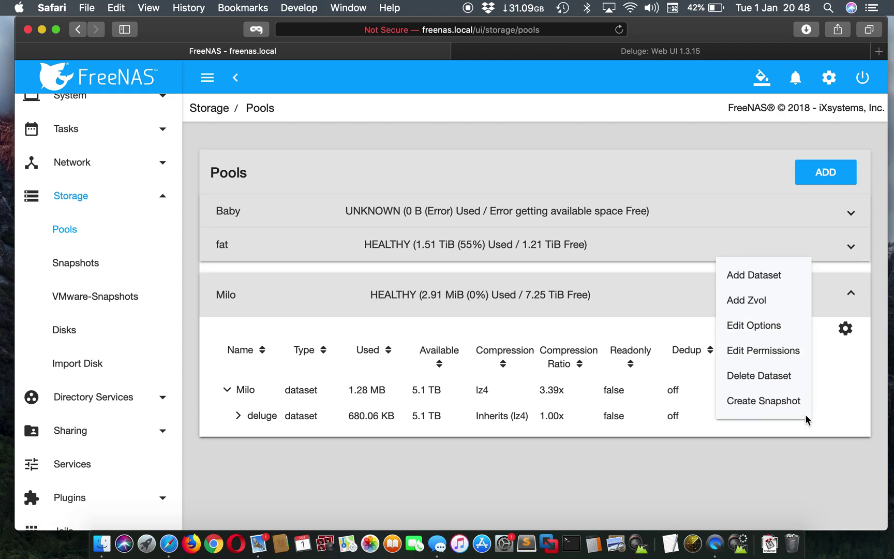
{"action": "left_click", "coordinate": [758, 351]}
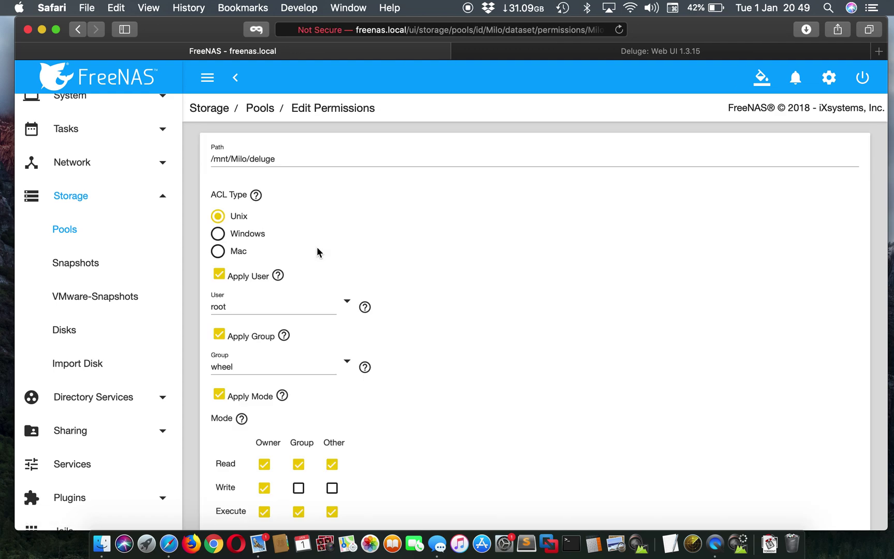
Set user and group to admin, grant group and other write, apply recursively, and save
{"action": "left_click", "coordinate": [345, 299]}
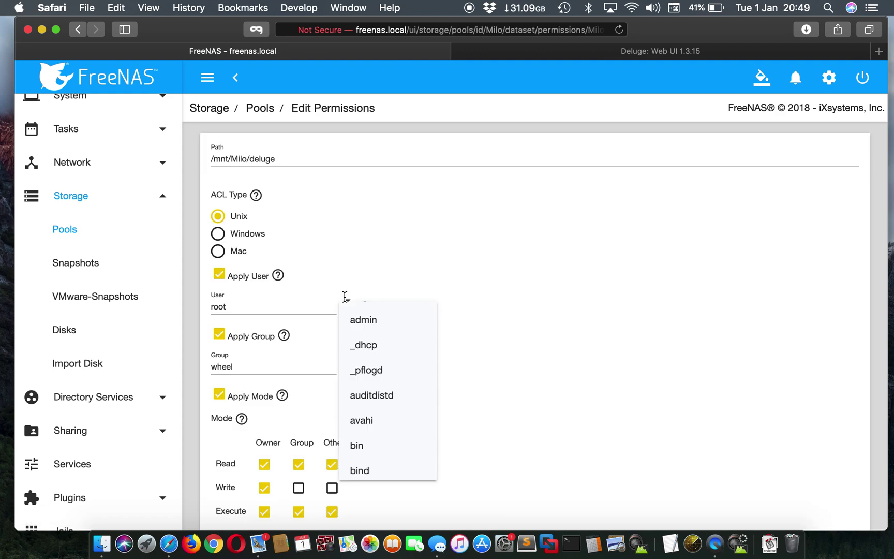
{"action": "left_click", "coordinate": [364, 317]}
{"action": "left_click", "coordinate": [348, 362]}
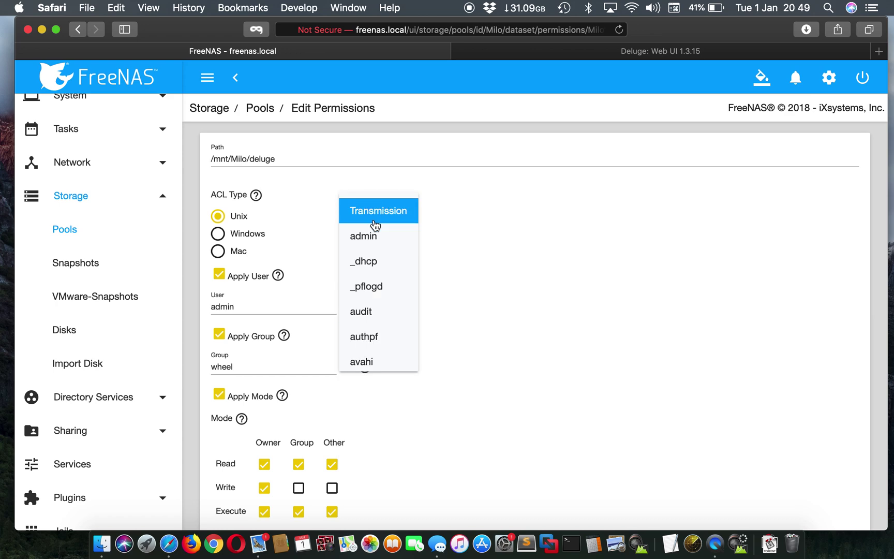
{"action": "left_click", "coordinate": [375, 234]}
{"action": "scroll", "coordinate": [320, 364], "scroll_direction": "down", "scroll_amount": 3}
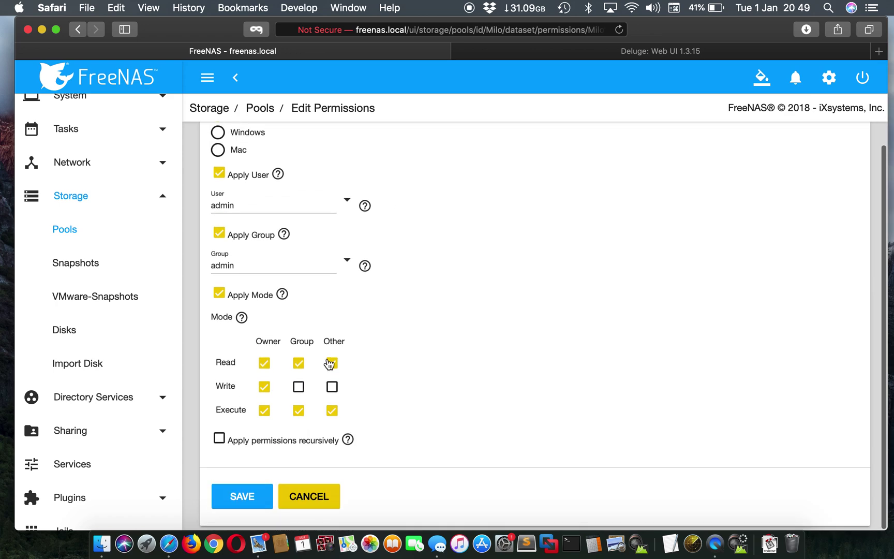
{"action": "left_click", "coordinate": [332, 387]}
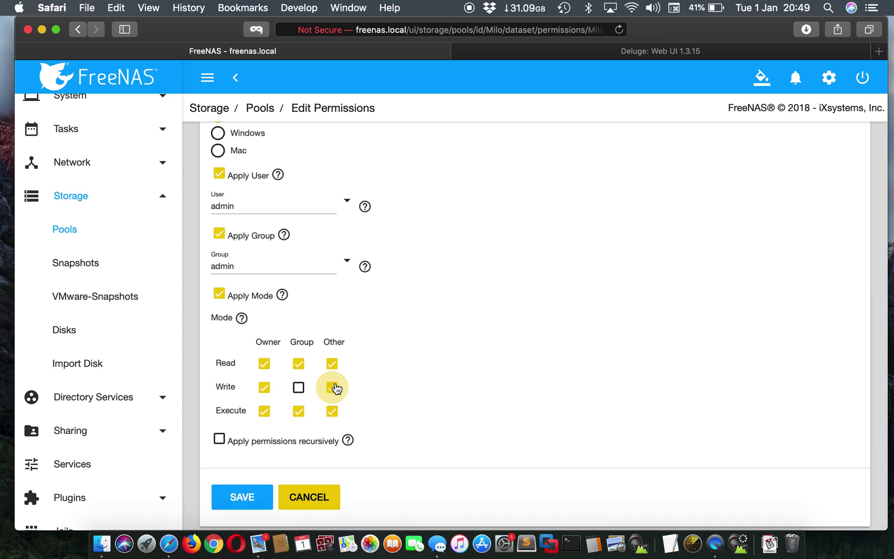
{"action": "left_click", "coordinate": [298, 387]}
{"action": "left_click", "coordinate": [219, 440]}
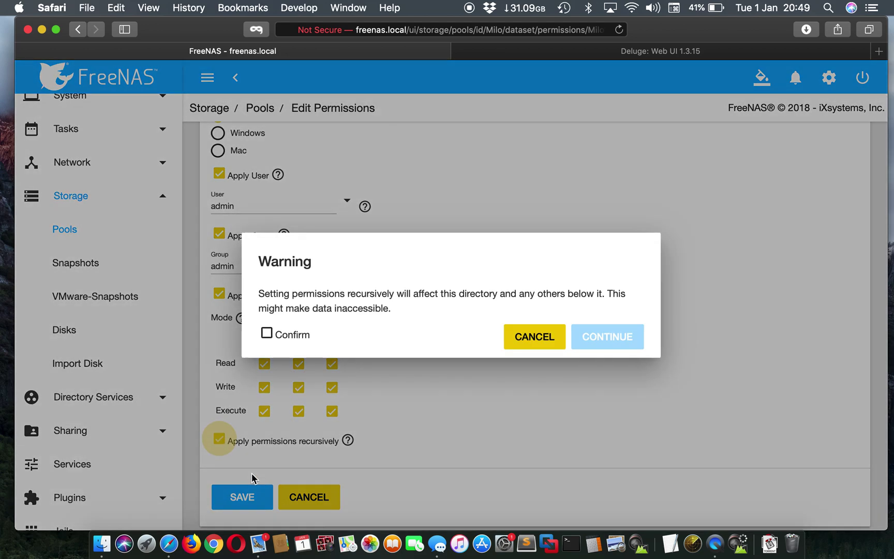
{"action": "left_click", "coordinate": [289, 336]}
{"action": "left_click", "coordinate": [630, 334]}
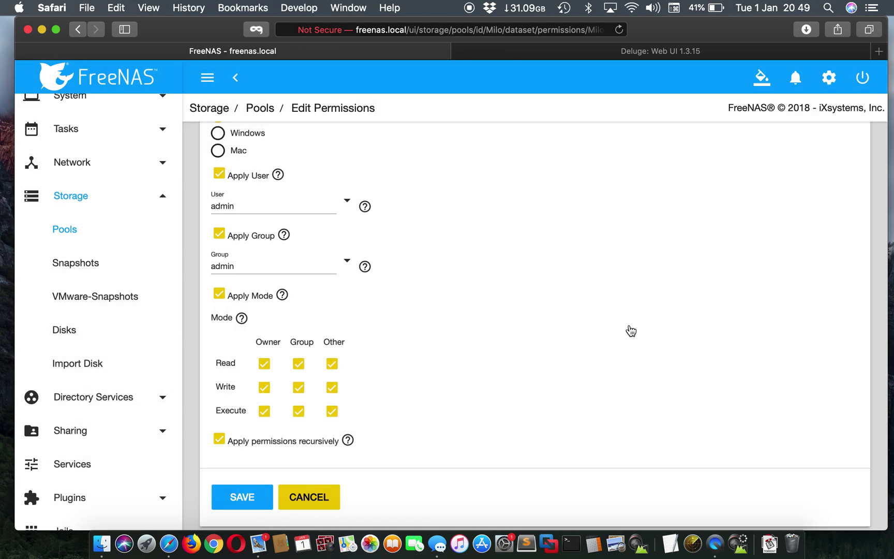
{"action": "left_click", "coordinate": [259, 498]}
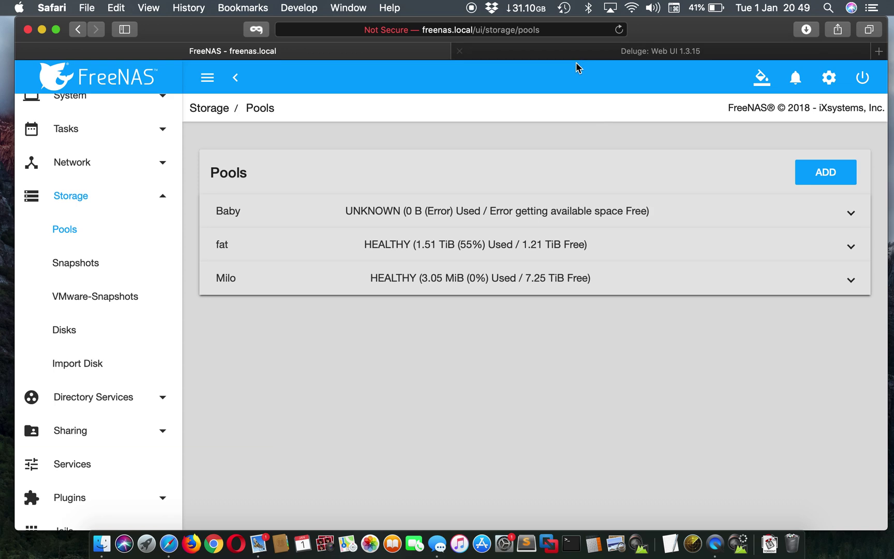
Reload the Deluge web interface, then close its page
{"action": "left_click", "coordinate": [588, 54]}
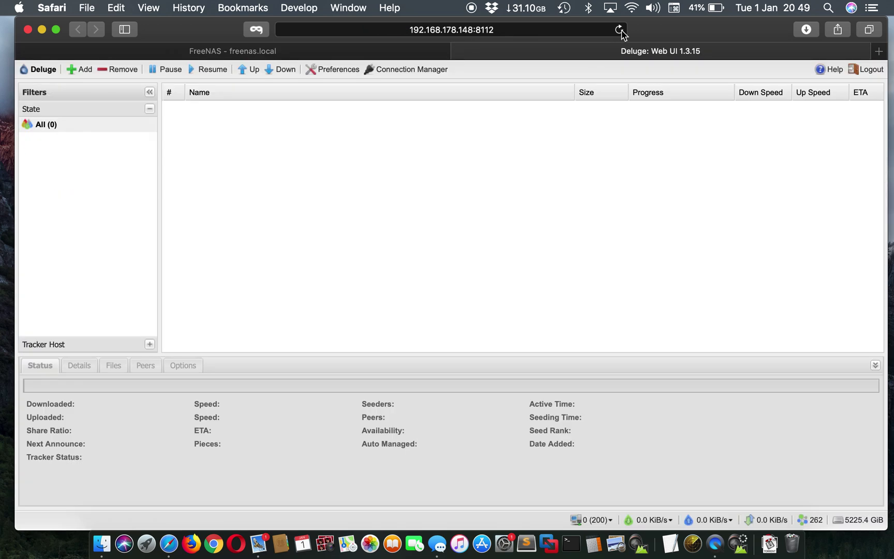
{"action": "left_click", "coordinate": [619, 30]}
{"action": "left_click", "coordinate": [460, 52]}
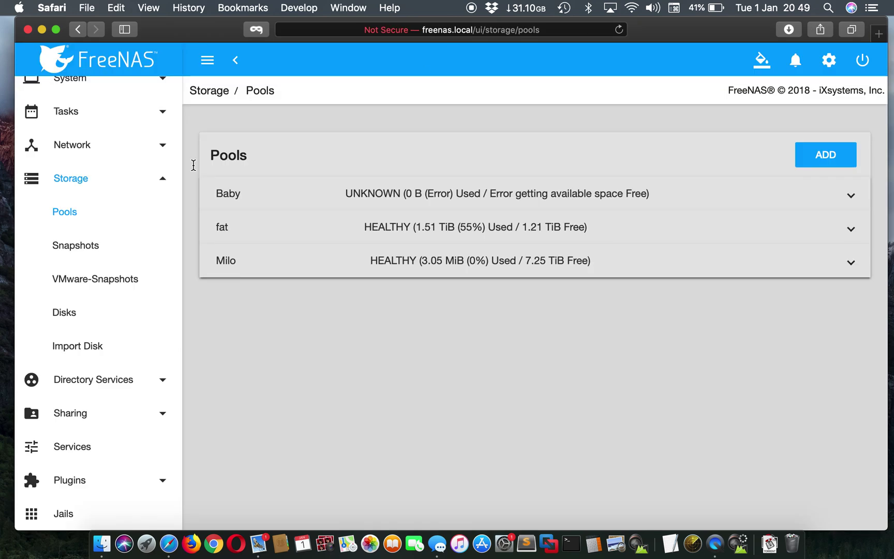
Restart the Deluge plugin from the installed plugins list
{"action": "left_click", "coordinate": [112, 413]}
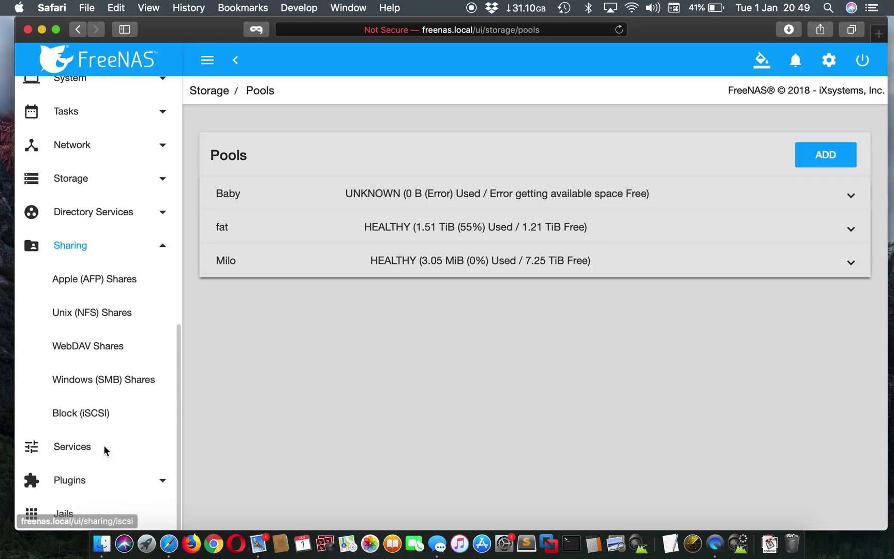
{"action": "left_click", "coordinate": [105, 448]}
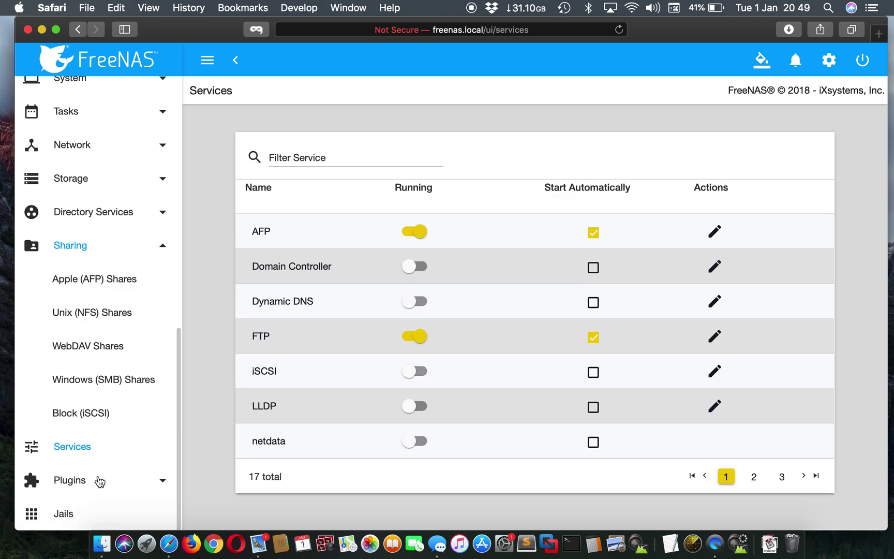
{"action": "left_click", "coordinate": [98, 480]}
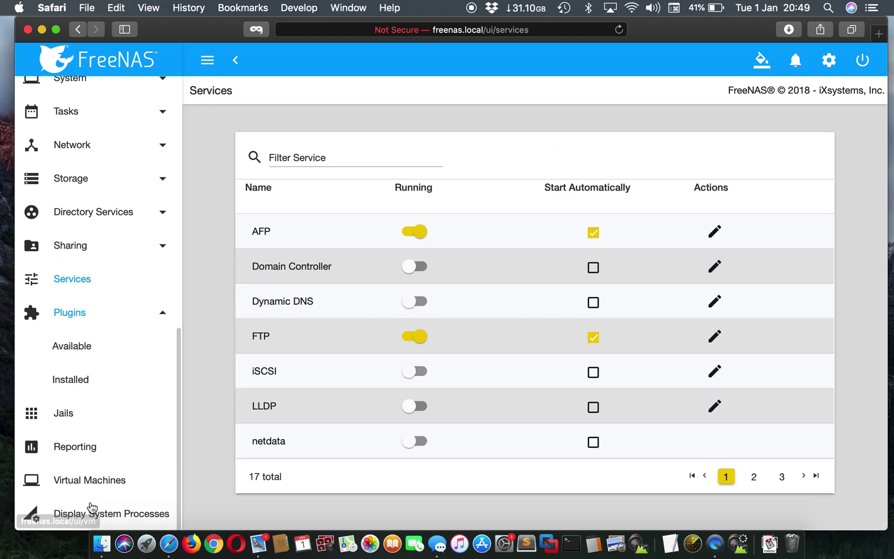
{"action": "left_click", "coordinate": [83, 356]}
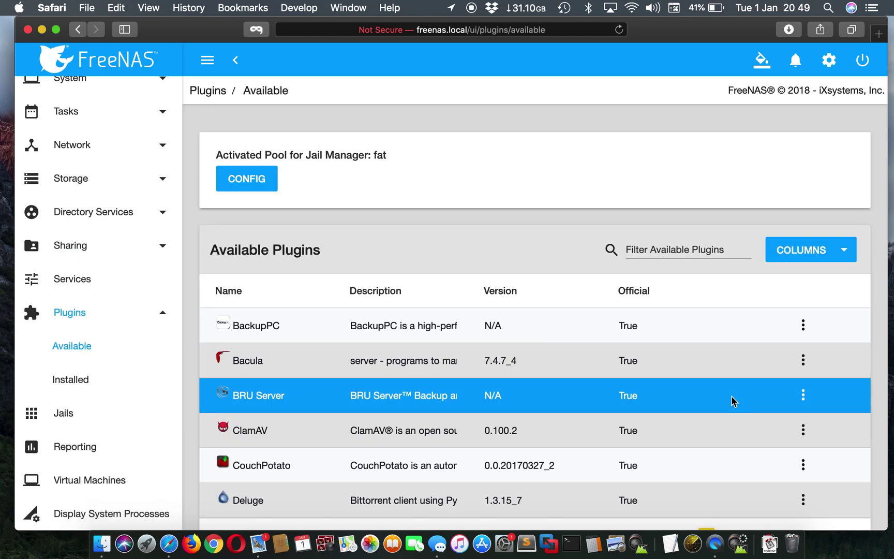
{"action": "left_click", "coordinate": [79, 383]}
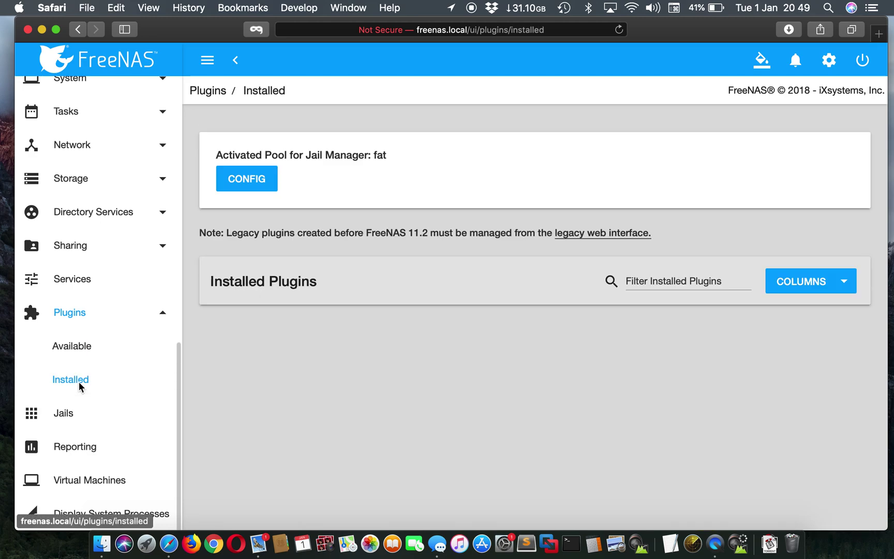
{"action": "scroll", "coordinate": [616, 431], "scroll_direction": "down", "scroll_amount": 2}
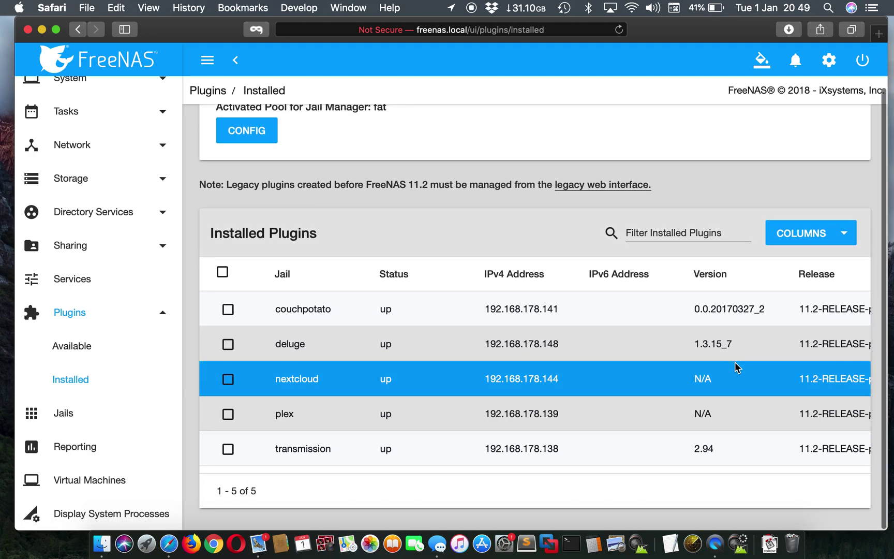
{"action": "scroll", "coordinate": [738, 367], "scroll_direction": "right", "scroll_amount": 2}
{"action": "scroll", "coordinate": [738, 367], "scroll_direction": "left", "scroll_amount": 1}
{"action": "left_click", "coordinate": [818, 344]}
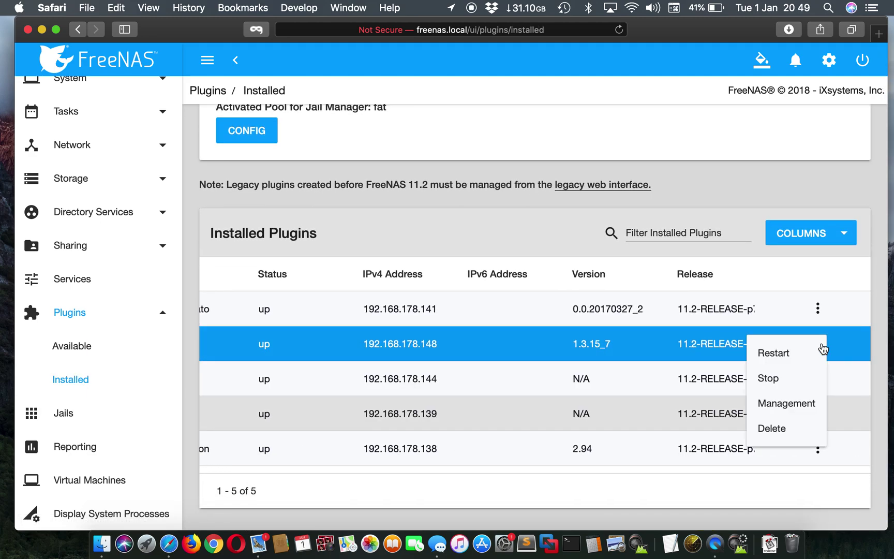
{"action": "left_click", "coordinate": [795, 351]}
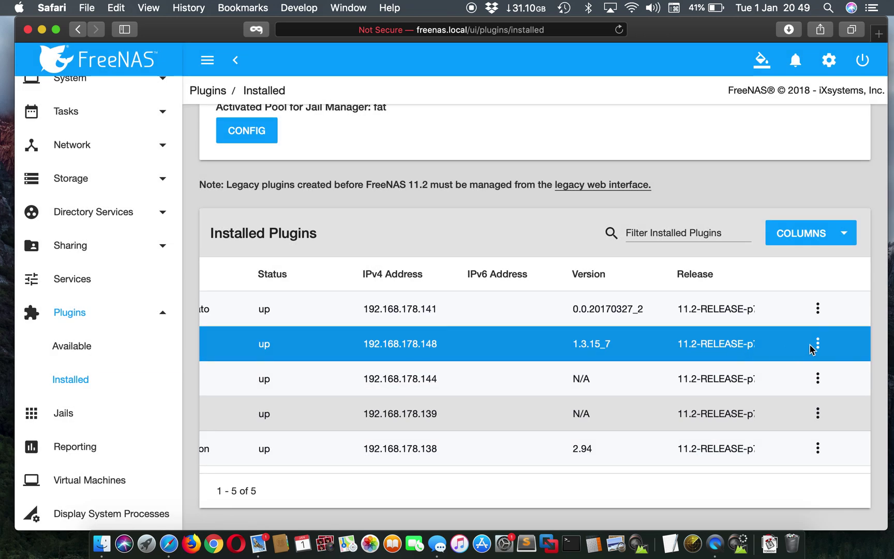
Open the plugin's management page, connect to the local daemon, and show the upload folder in Finder
{"action": "left_click", "coordinate": [817, 344]}
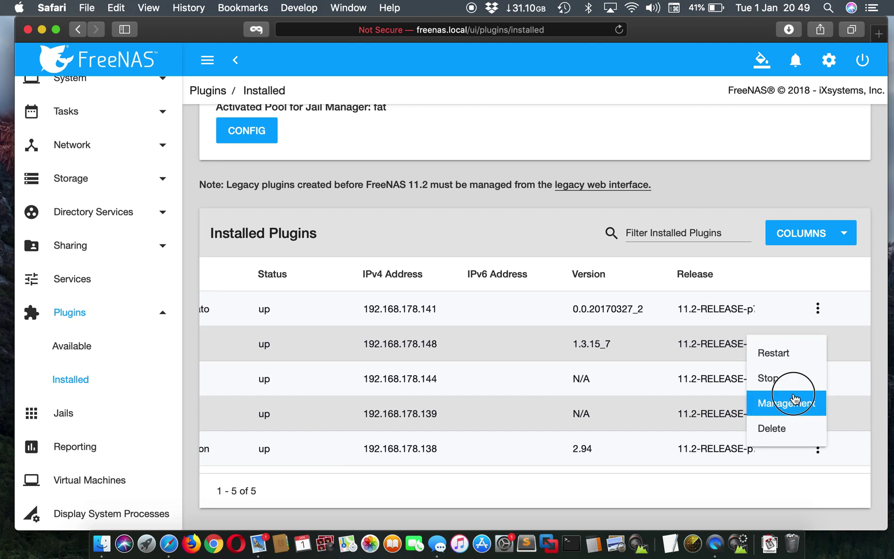
{"action": "left_click", "coordinate": [795, 399]}
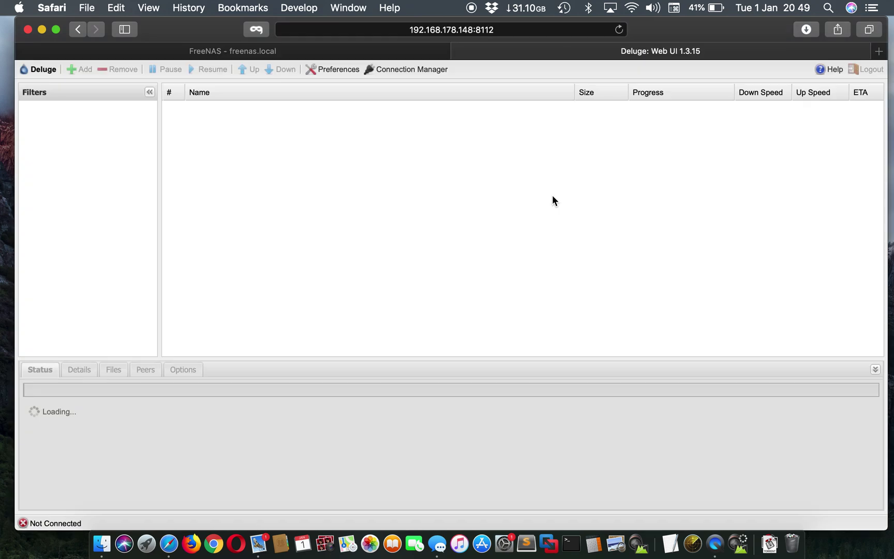
{"action": "left_click", "coordinate": [474, 266]}
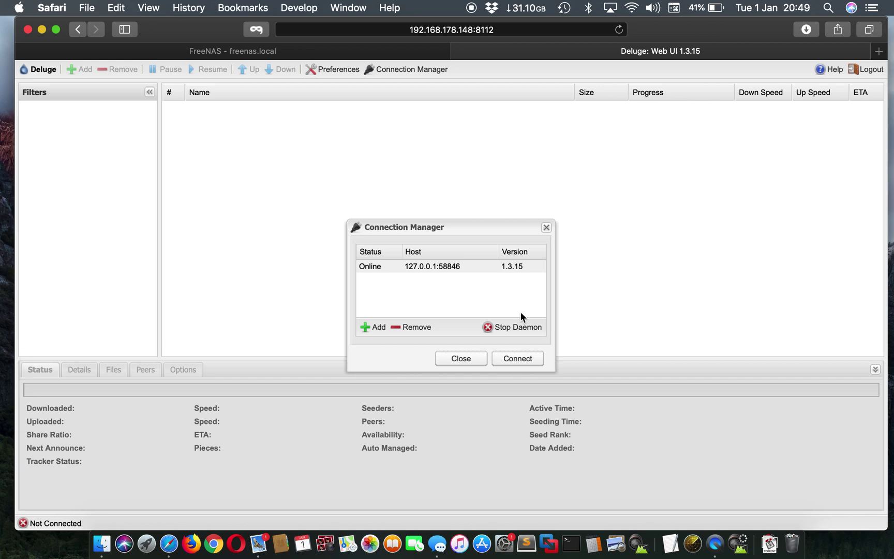
{"action": "left_click", "coordinate": [531, 357]}
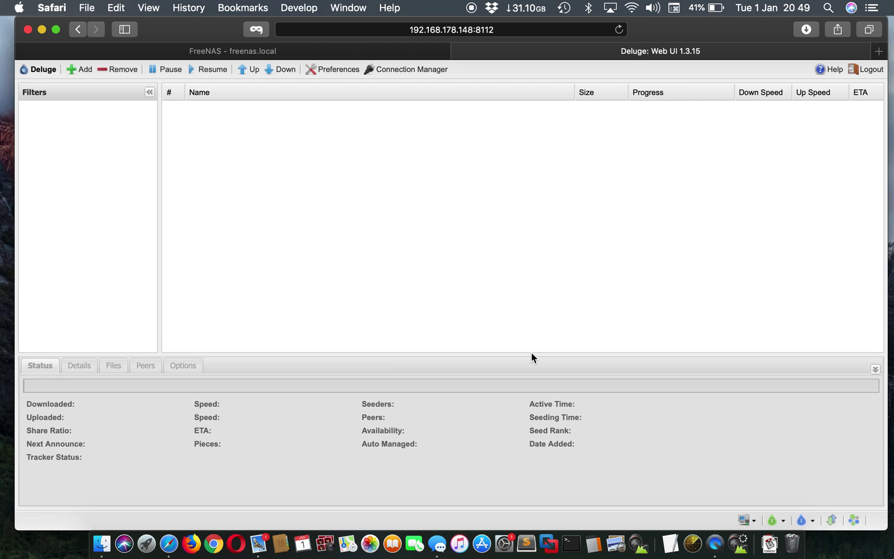
{"action": "left_click", "coordinate": [100, 543]}
Trash the Bird Box .torrent.invalid file and paste a fresh copy into upload
{"action": "left_click", "coordinate": [278, 182]}
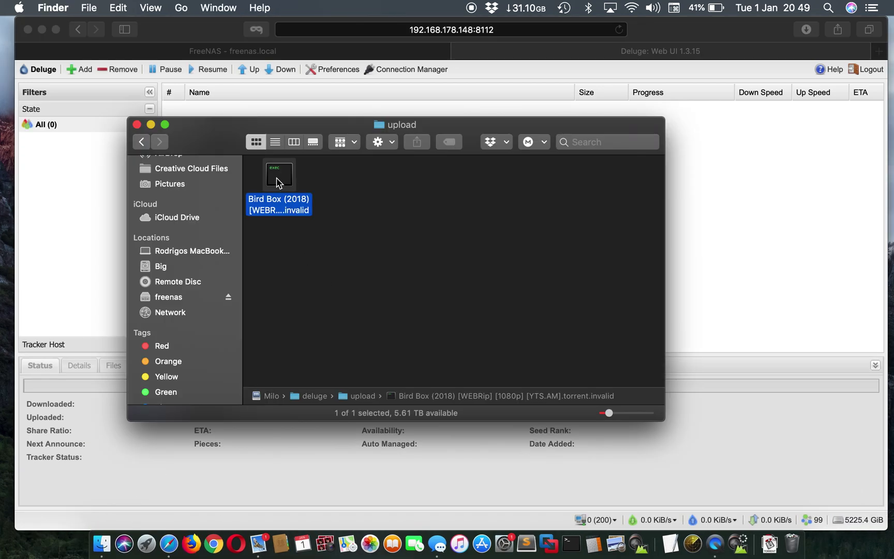
{"action": "right_click", "coordinate": [277, 178]}
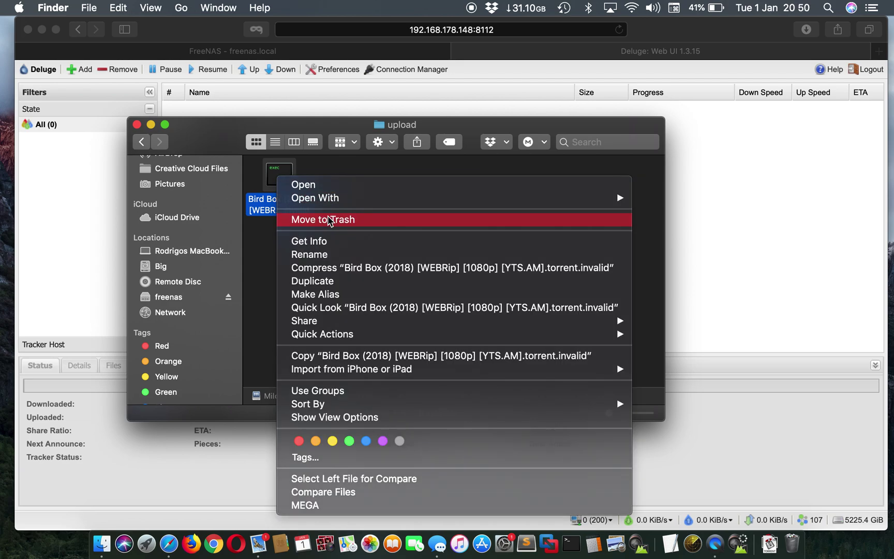
{"action": "left_click", "coordinate": [329, 221]}
{"action": "left_click", "coordinate": [551, 215]}
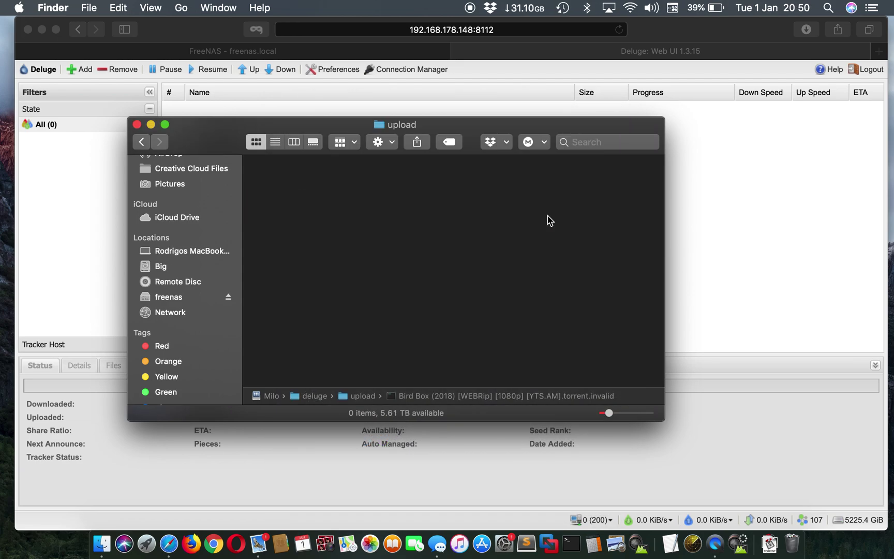
{"action": "right_click", "coordinate": [425, 242]}
{"action": "left_click", "coordinate": [464, 291]}
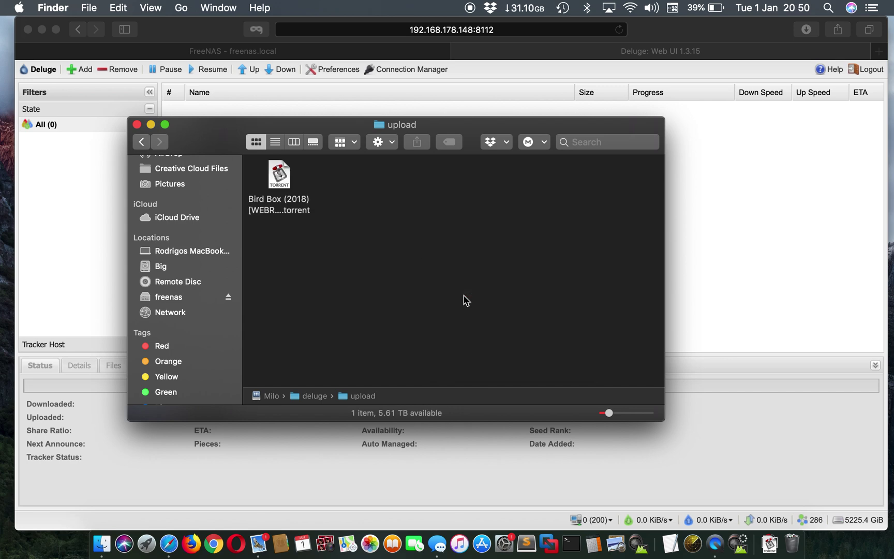
Check that Deluge is downloading Bird Box (2018), then open a new Finder tab
{"action": "left_click", "coordinate": [677, 226]}
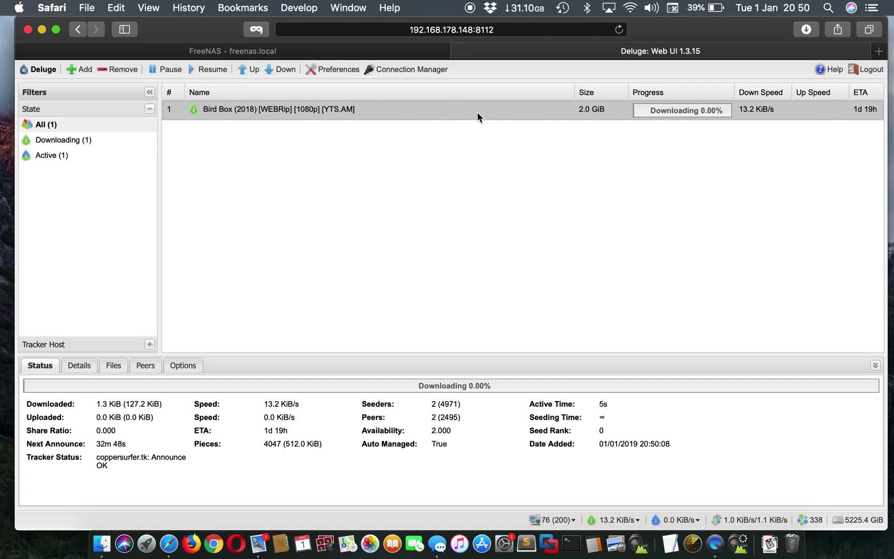
{"action": "left_click", "coordinate": [101, 543]}
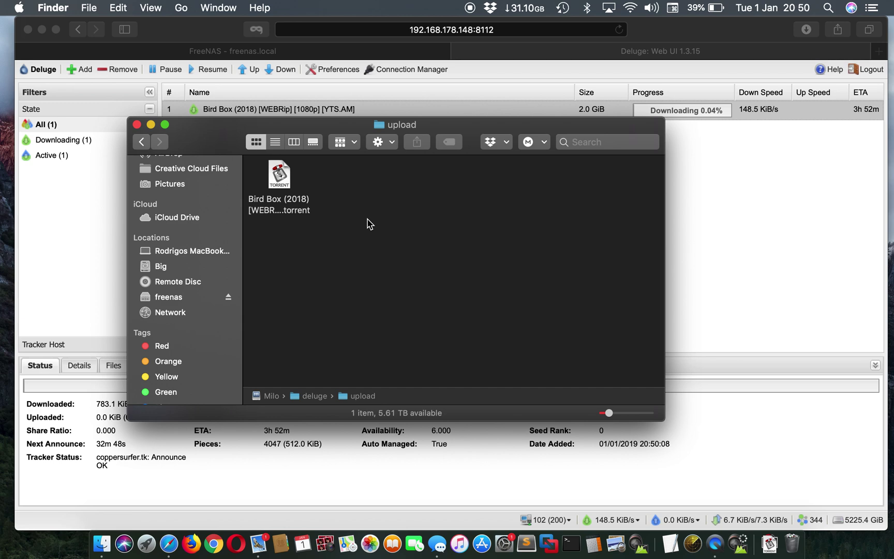
{"action": "left_click", "coordinate": [702, 196]}
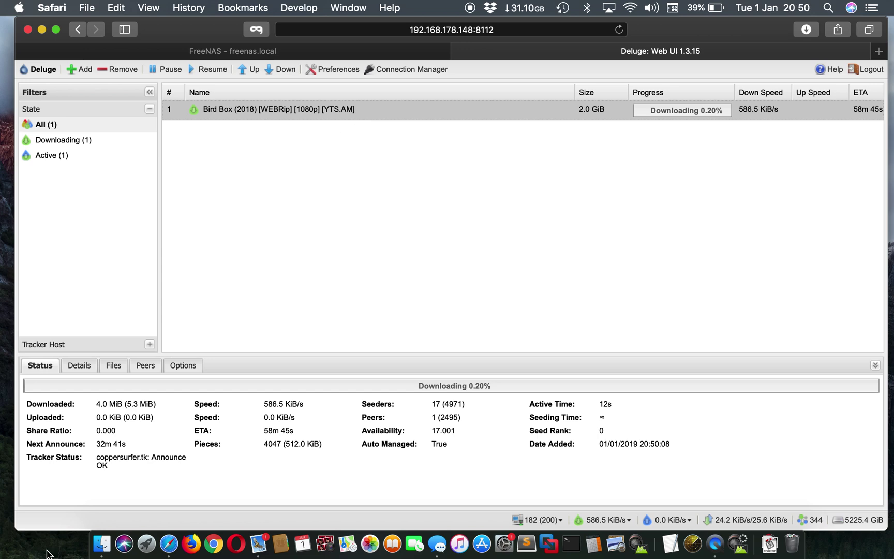
{"action": "left_click", "coordinate": [102, 543]}
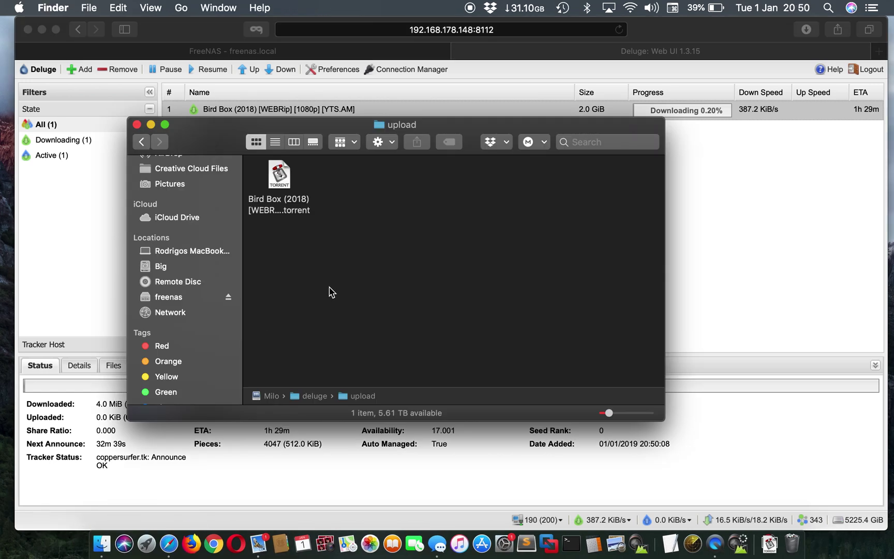
{"action": "key", "text": "super+t"}
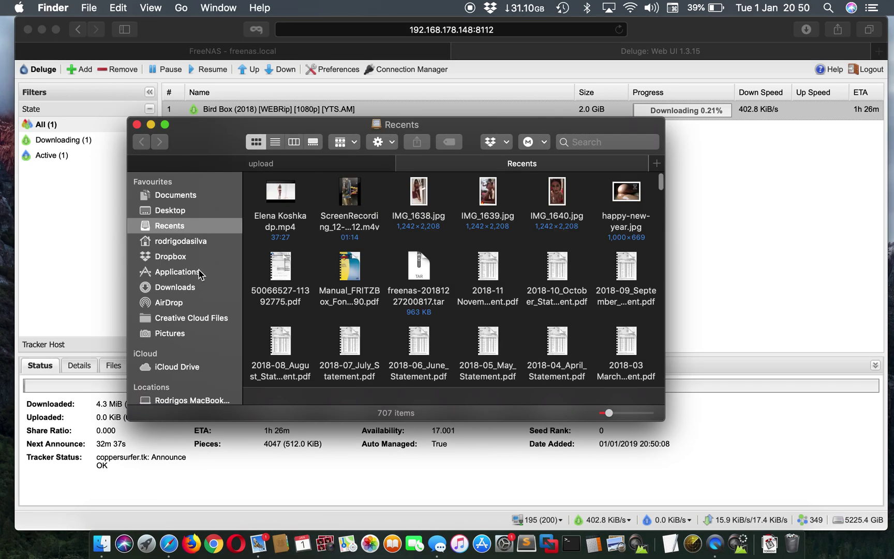
Paste the Colette (2018) torrent from Downloads into upload, then select its download in Deluge
{"action": "left_click", "coordinate": [200, 274]}
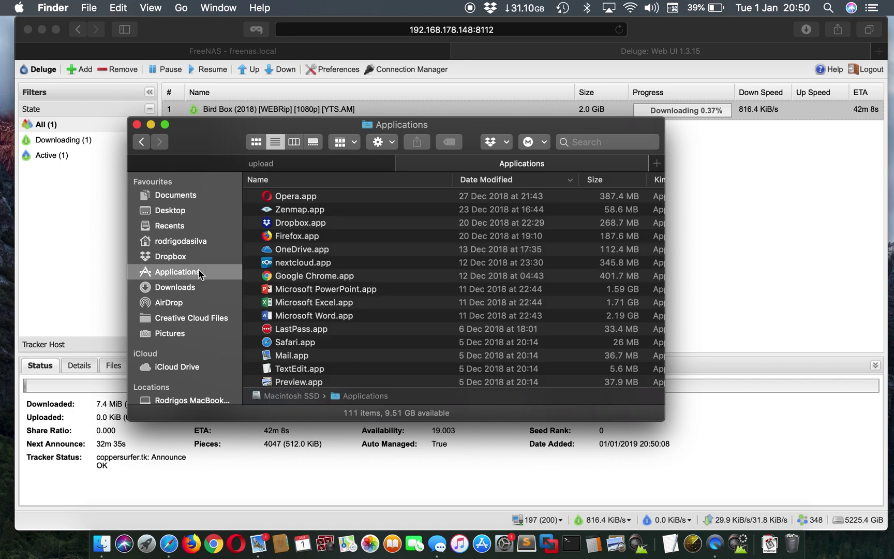
{"action": "left_click", "coordinate": [180, 292]}
{"action": "scroll", "coordinate": [350, 282], "scroll_direction": "down", "scroll_amount": 5}
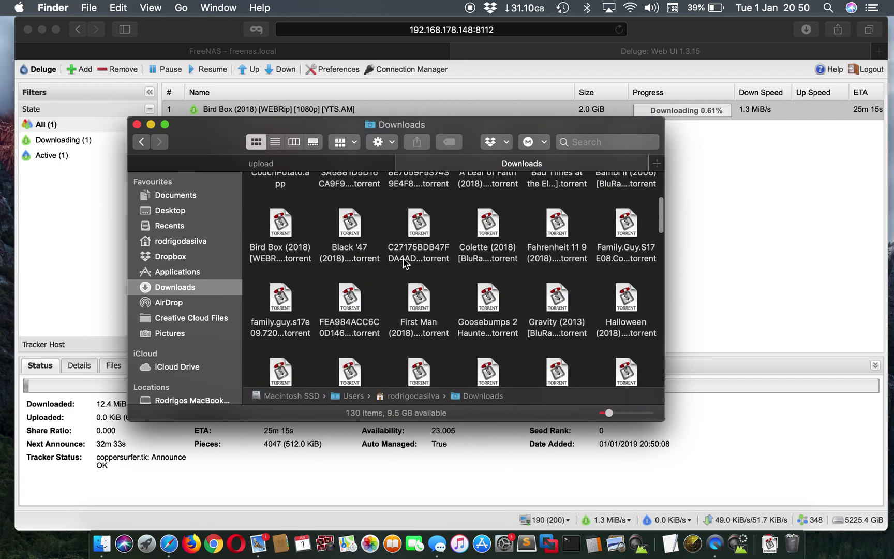
{"action": "left_click", "coordinate": [486, 234]}
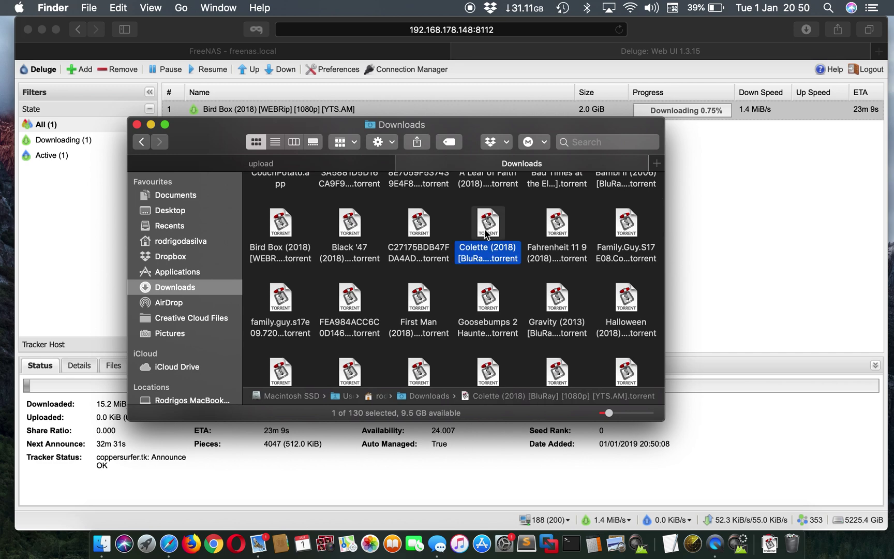
{"action": "left_click", "coordinate": [327, 163]}
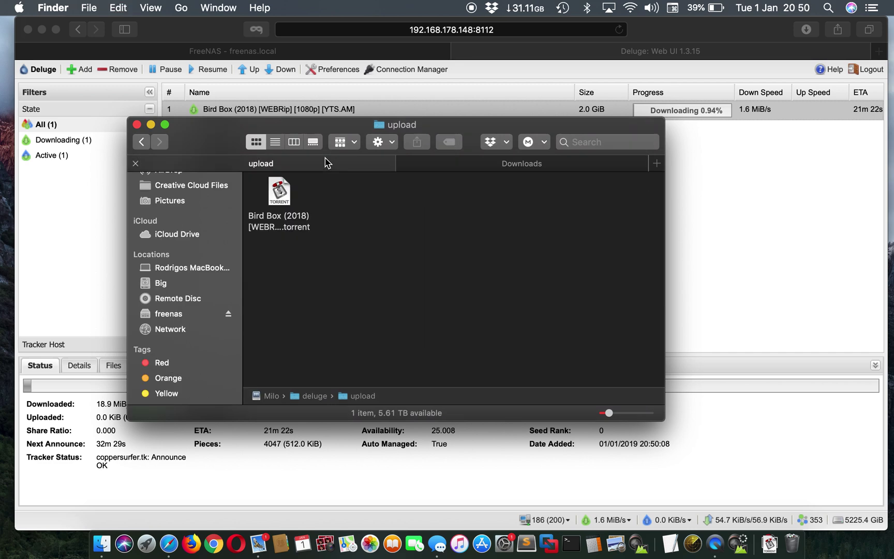
{"action": "right_click", "coordinate": [463, 293]}
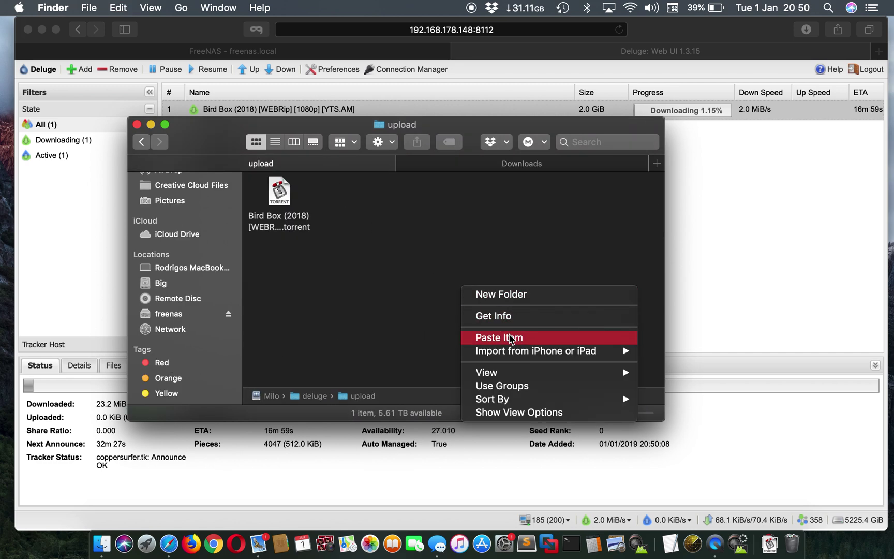
{"action": "left_click", "coordinate": [510, 338]}
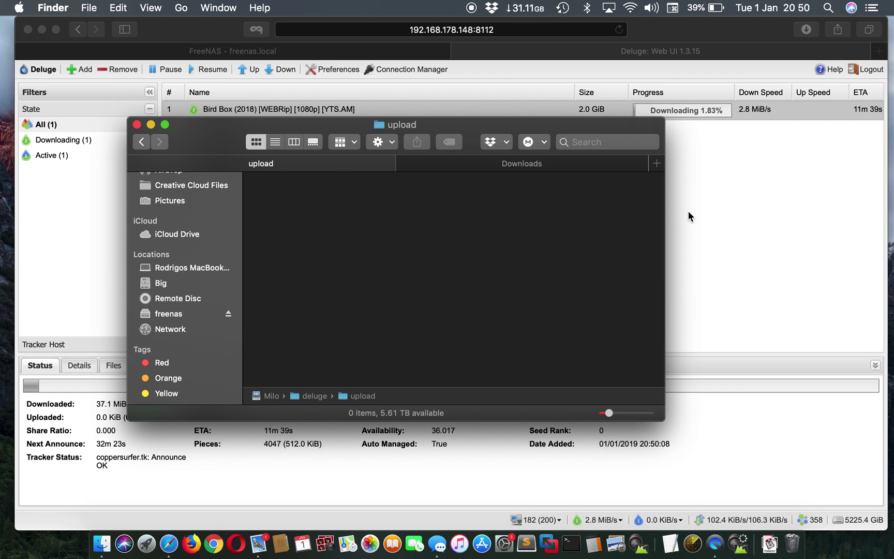
{"action": "left_click", "coordinate": [733, 172]}
{"action": "left_click", "coordinate": [387, 138]}
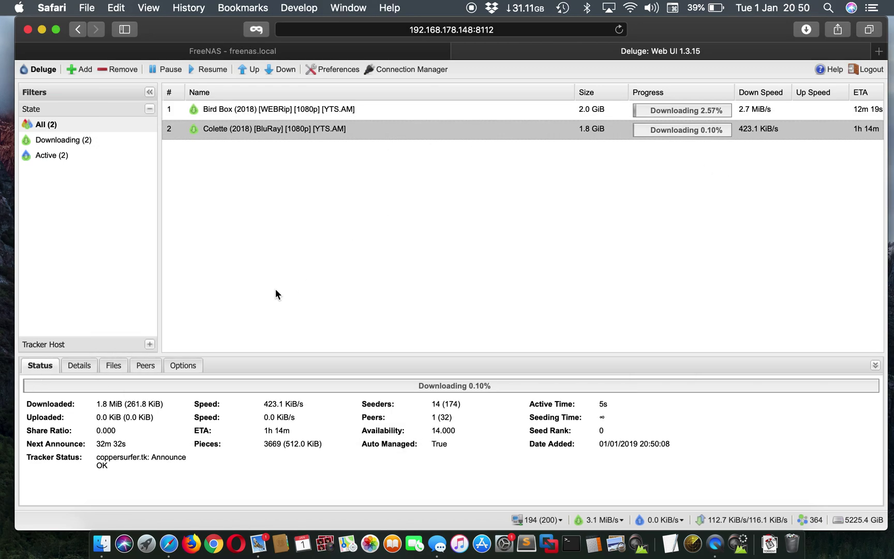
Confirm the torrent and download folders both hold Bird Box and Colette, ending back in deluge
{"action": "left_click", "coordinate": [102, 543]}
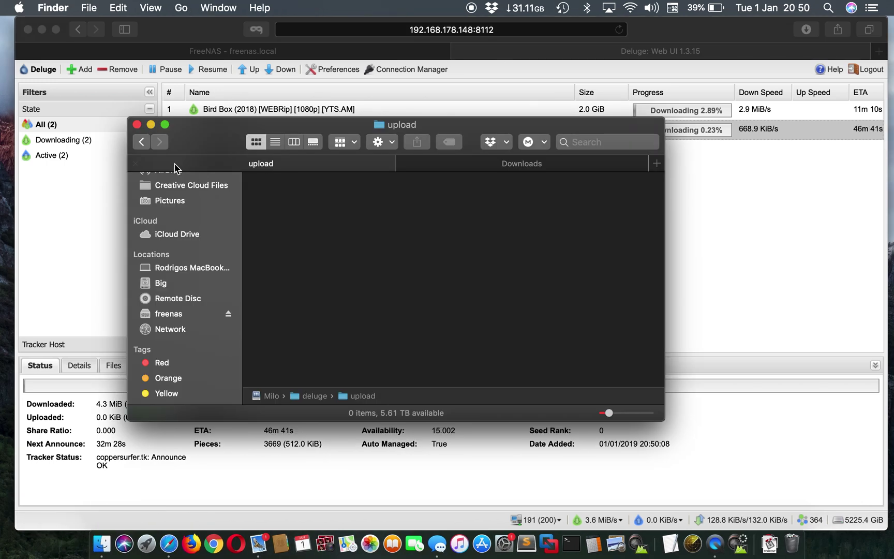
{"action": "left_click", "coordinate": [141, 141]}
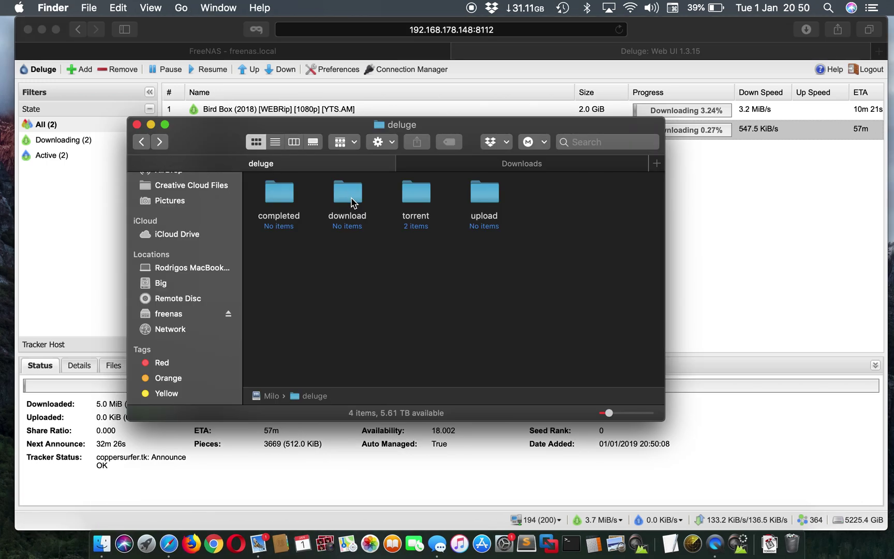
{"action": "left_click", "coordinate": [274, 199]}
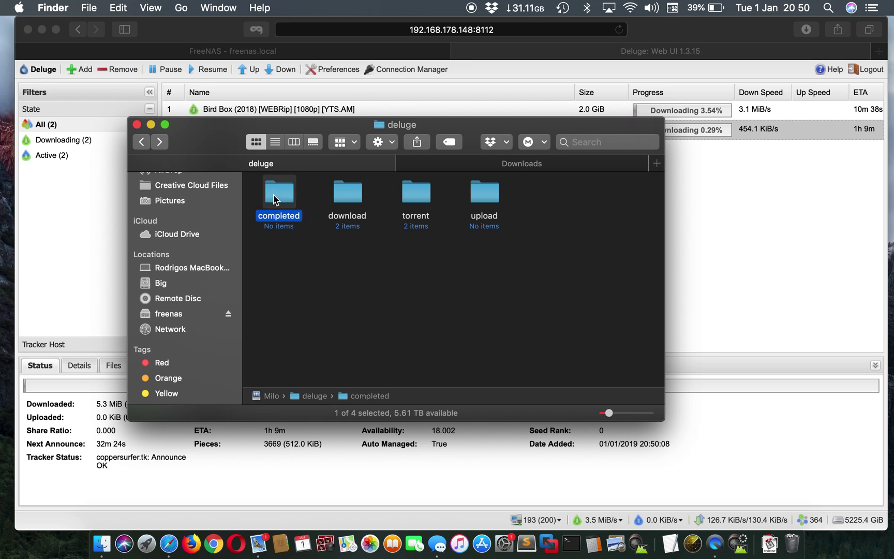
{"action": "double_click", "coordinate": [422, 192]}
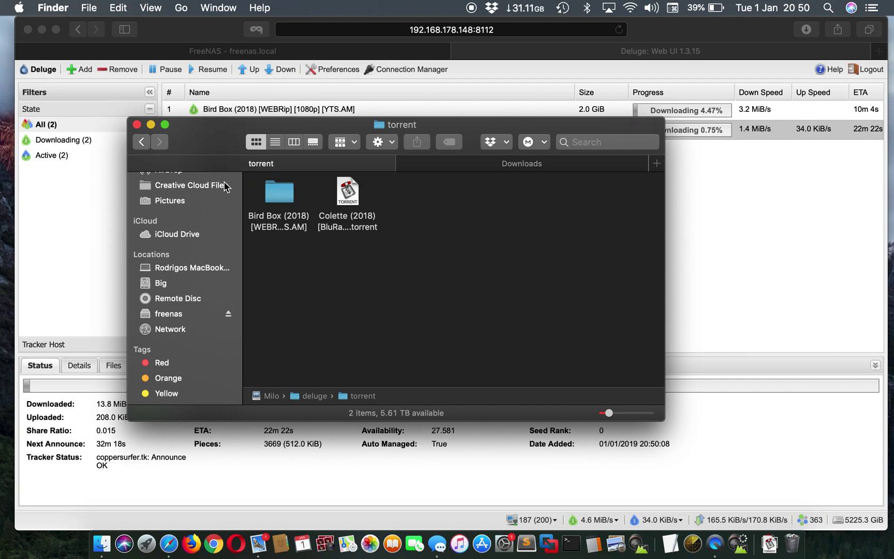
{"action": "left_click", "coordinate": [283, 197]}
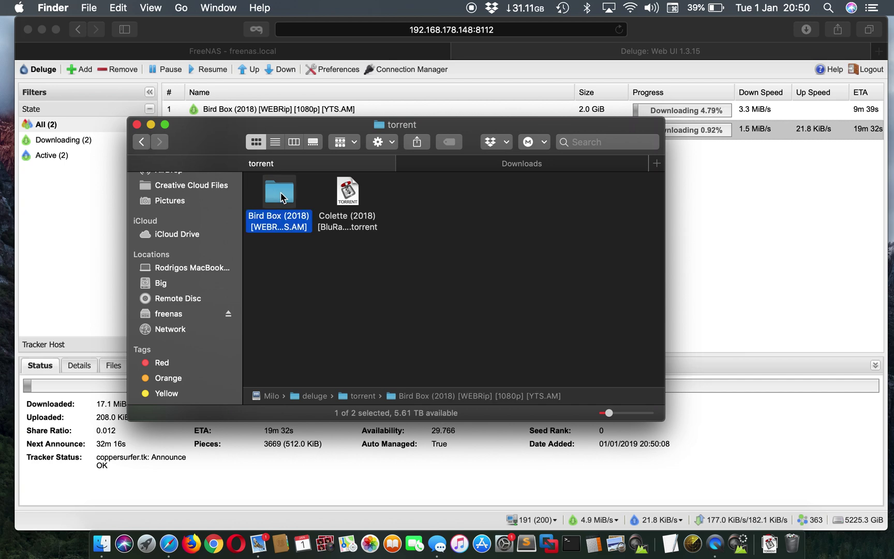
{"action": "left_click", "coordinate": [148, 143]}
{"action": "double_click", "coordinate": [351, 186]}
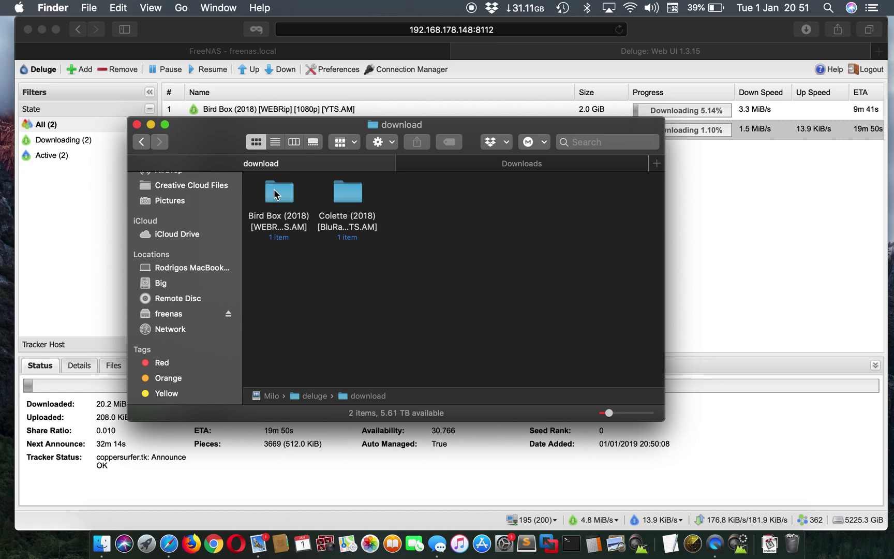
{"action": "left_click", "coordinate": [146, 145]}
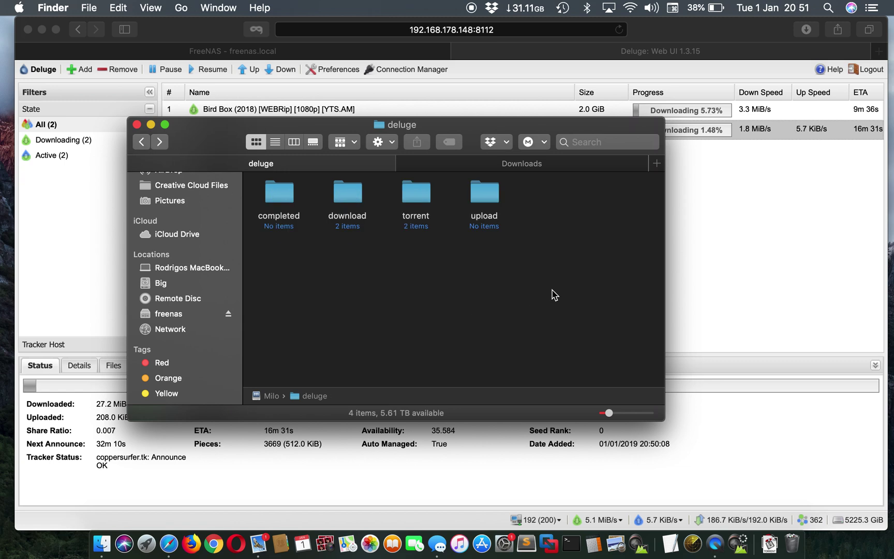